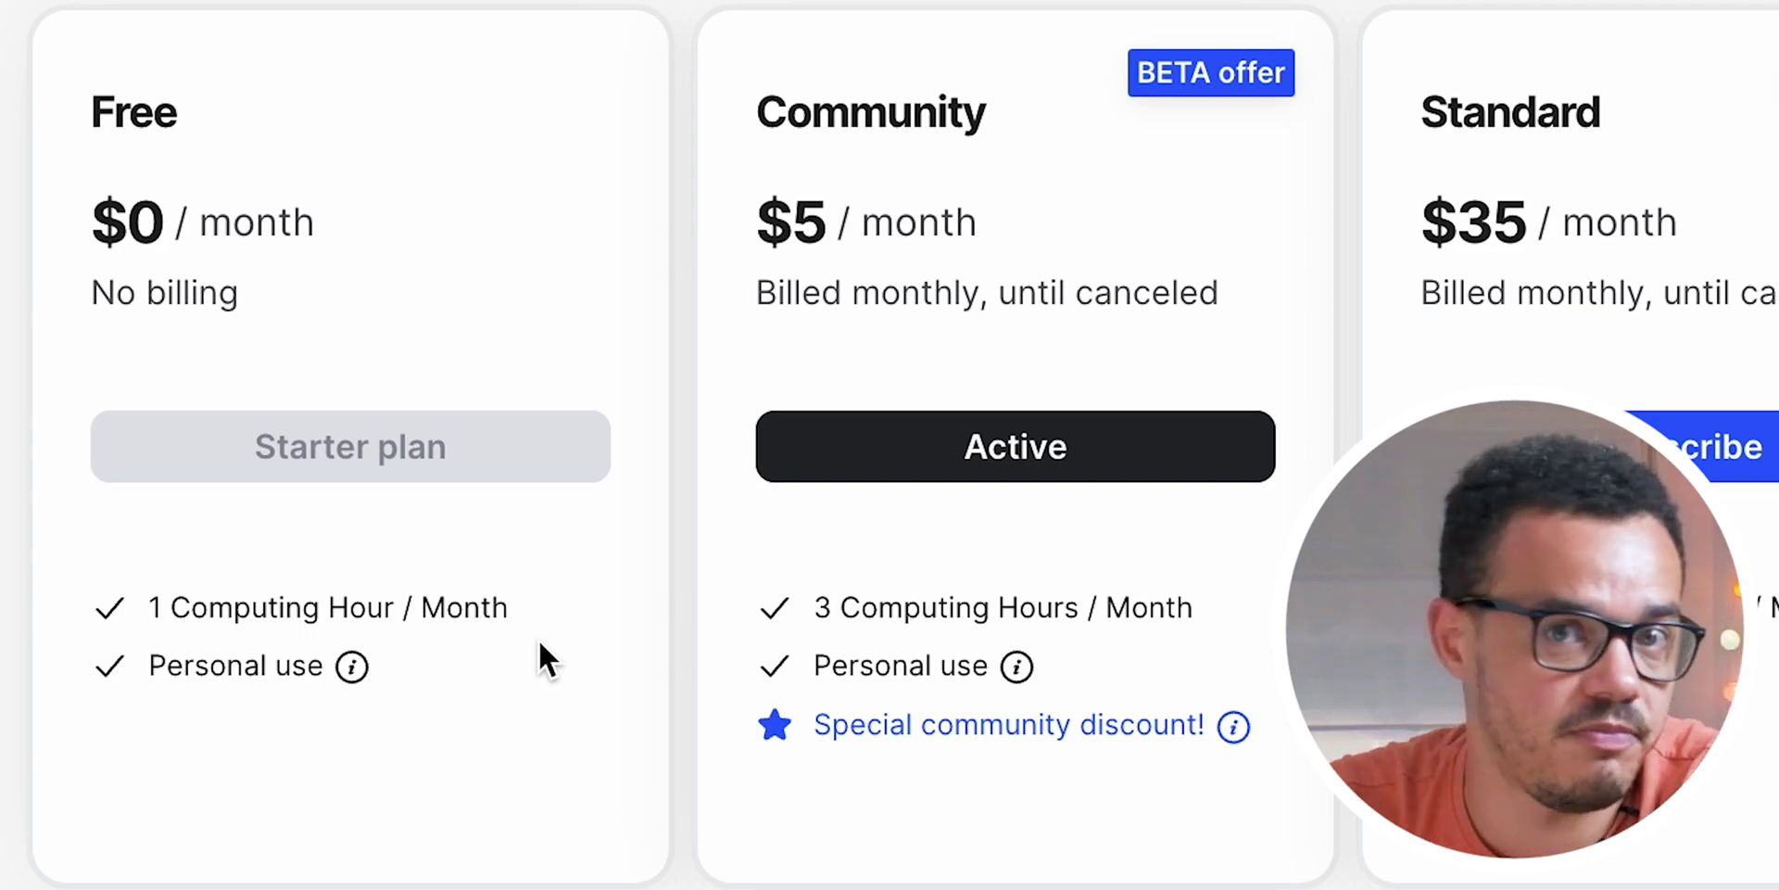
Scroll through the Free, Community and Standard subscription plans on the Pricing page
scroll(528, 628, down, 5)
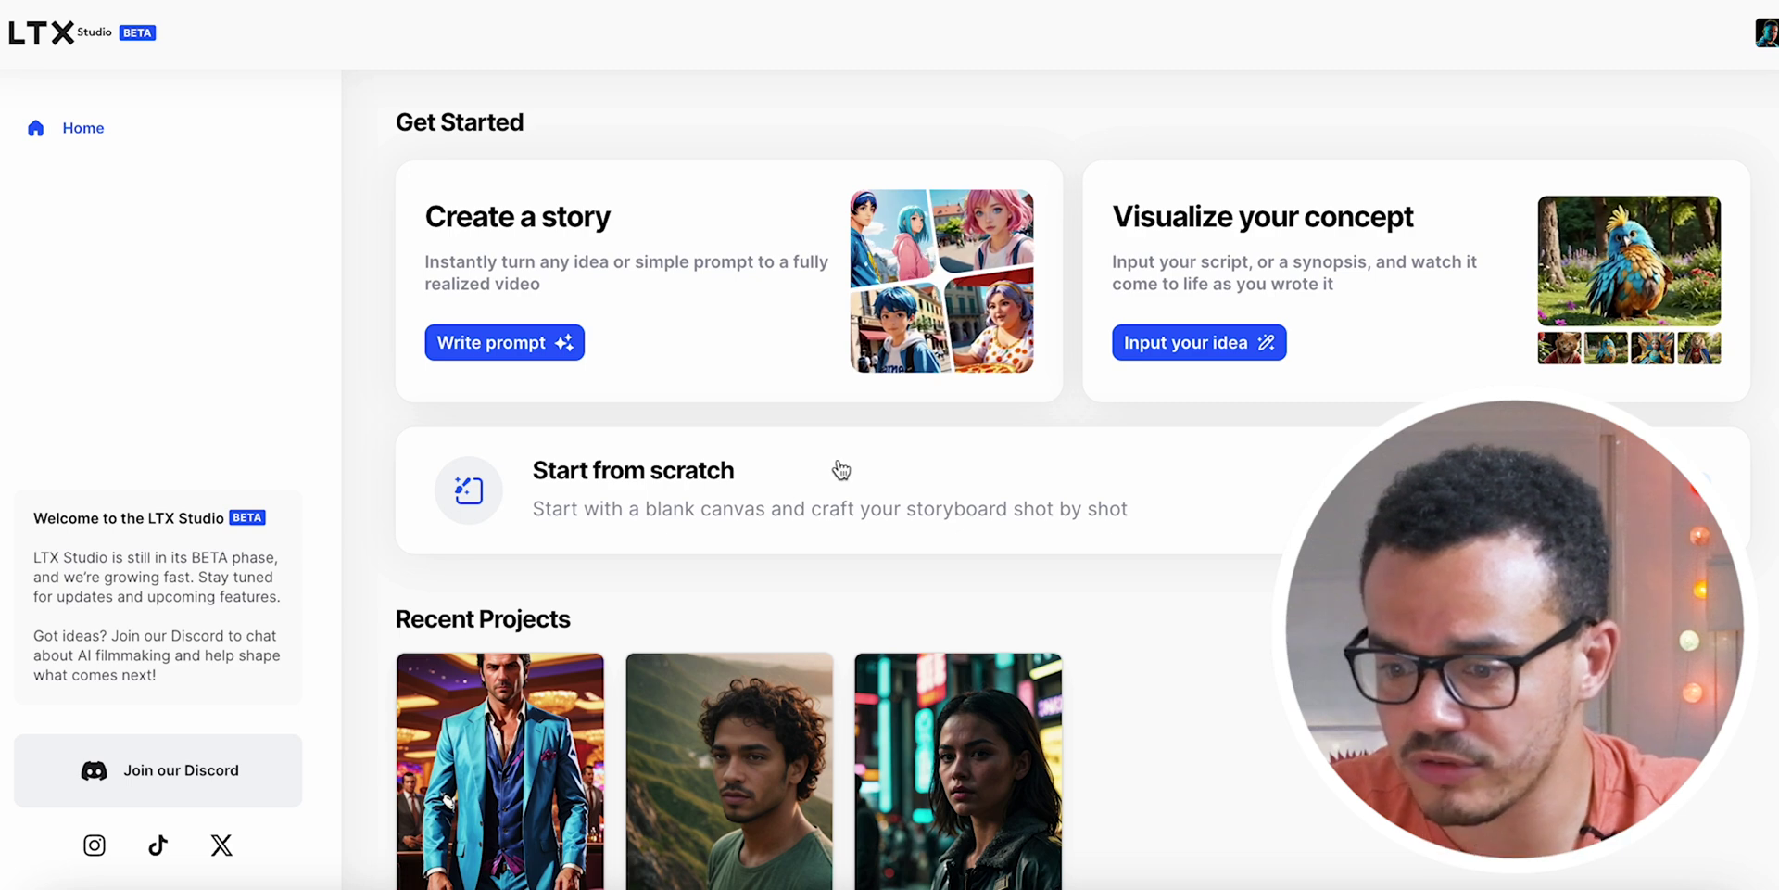
scroll(834, 464, down, 2)
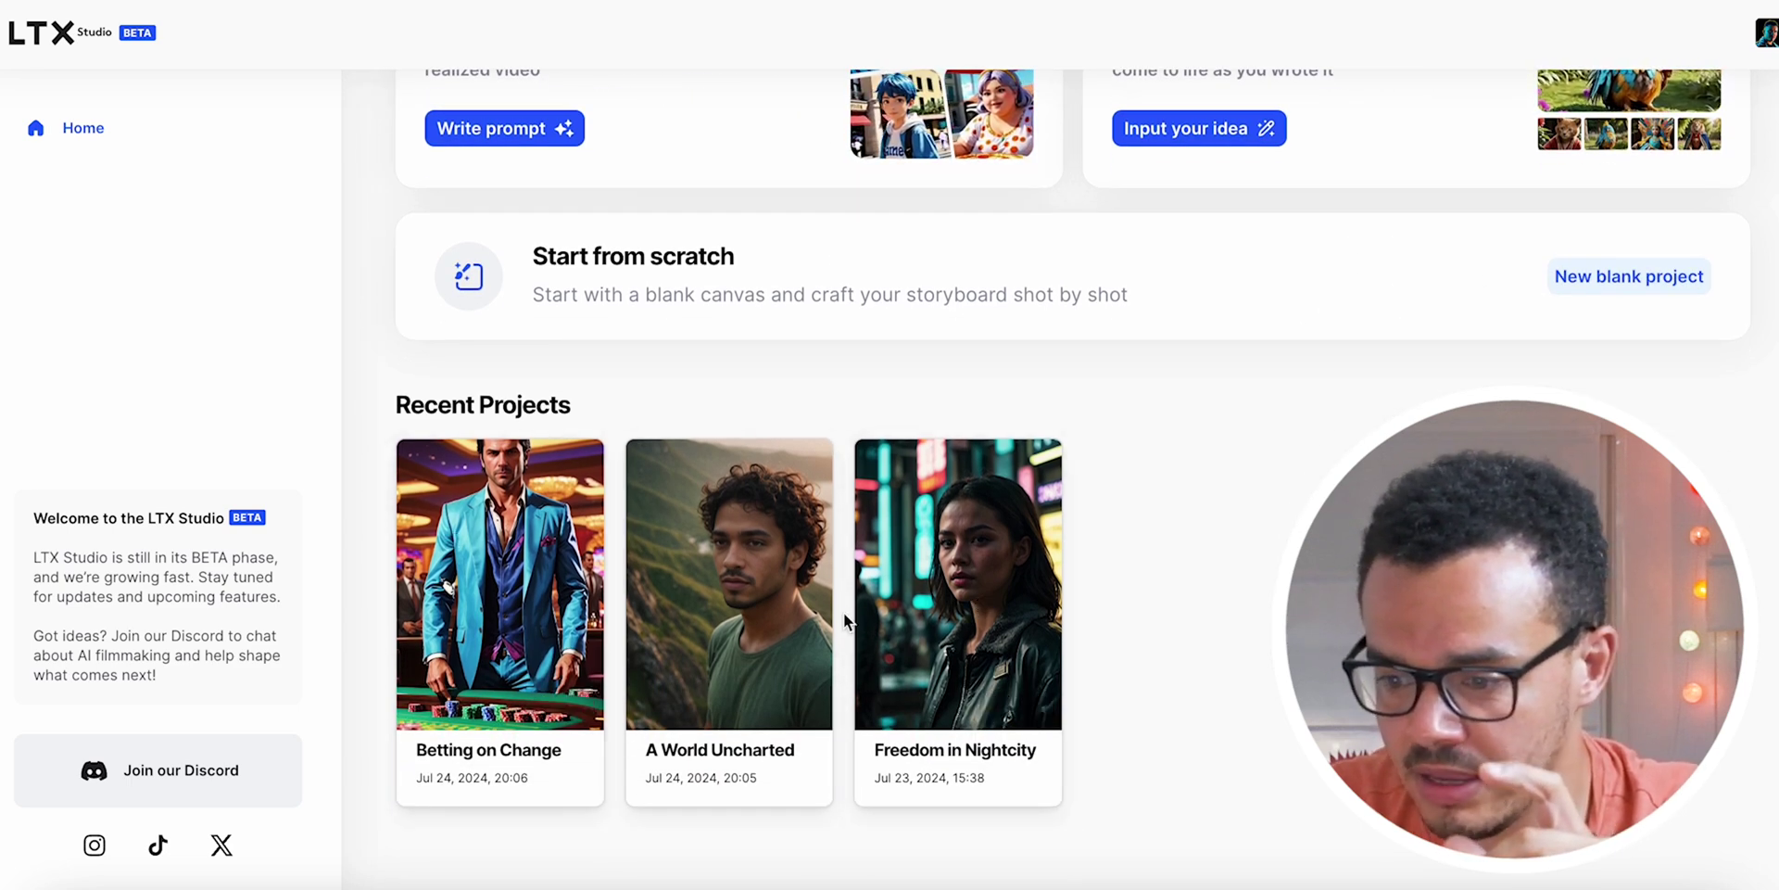
scroll(1200, 508, up, 2)
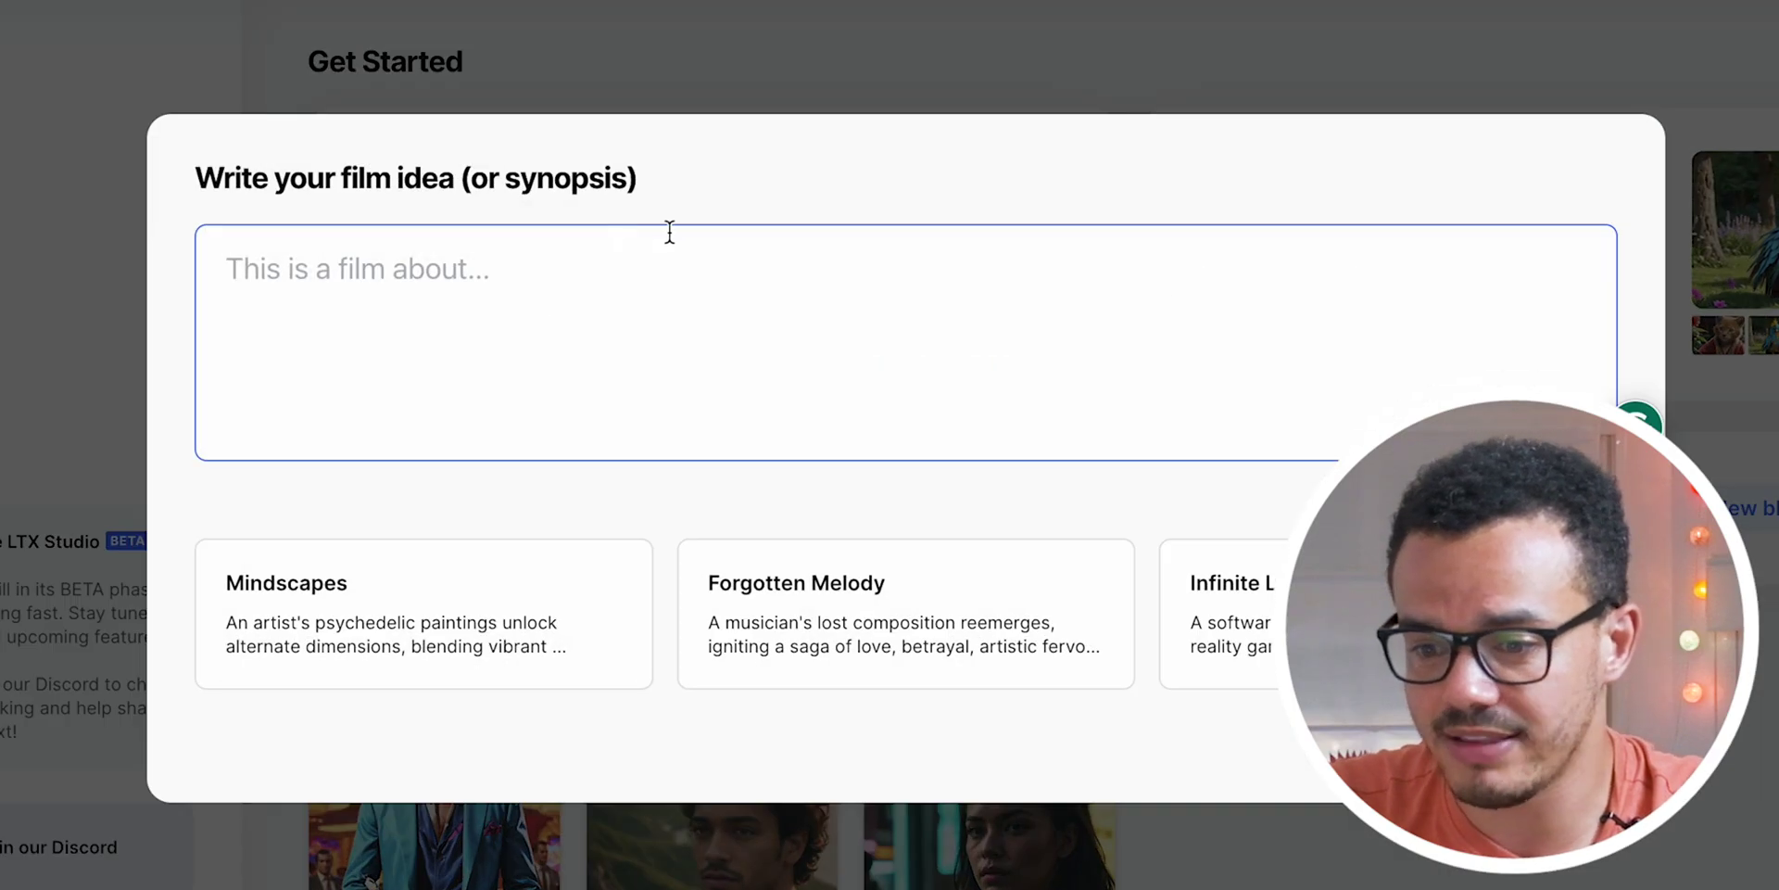
Enter the story synopsis 'a dog that goes on an adventure', fixing a typo
text(a dog h)
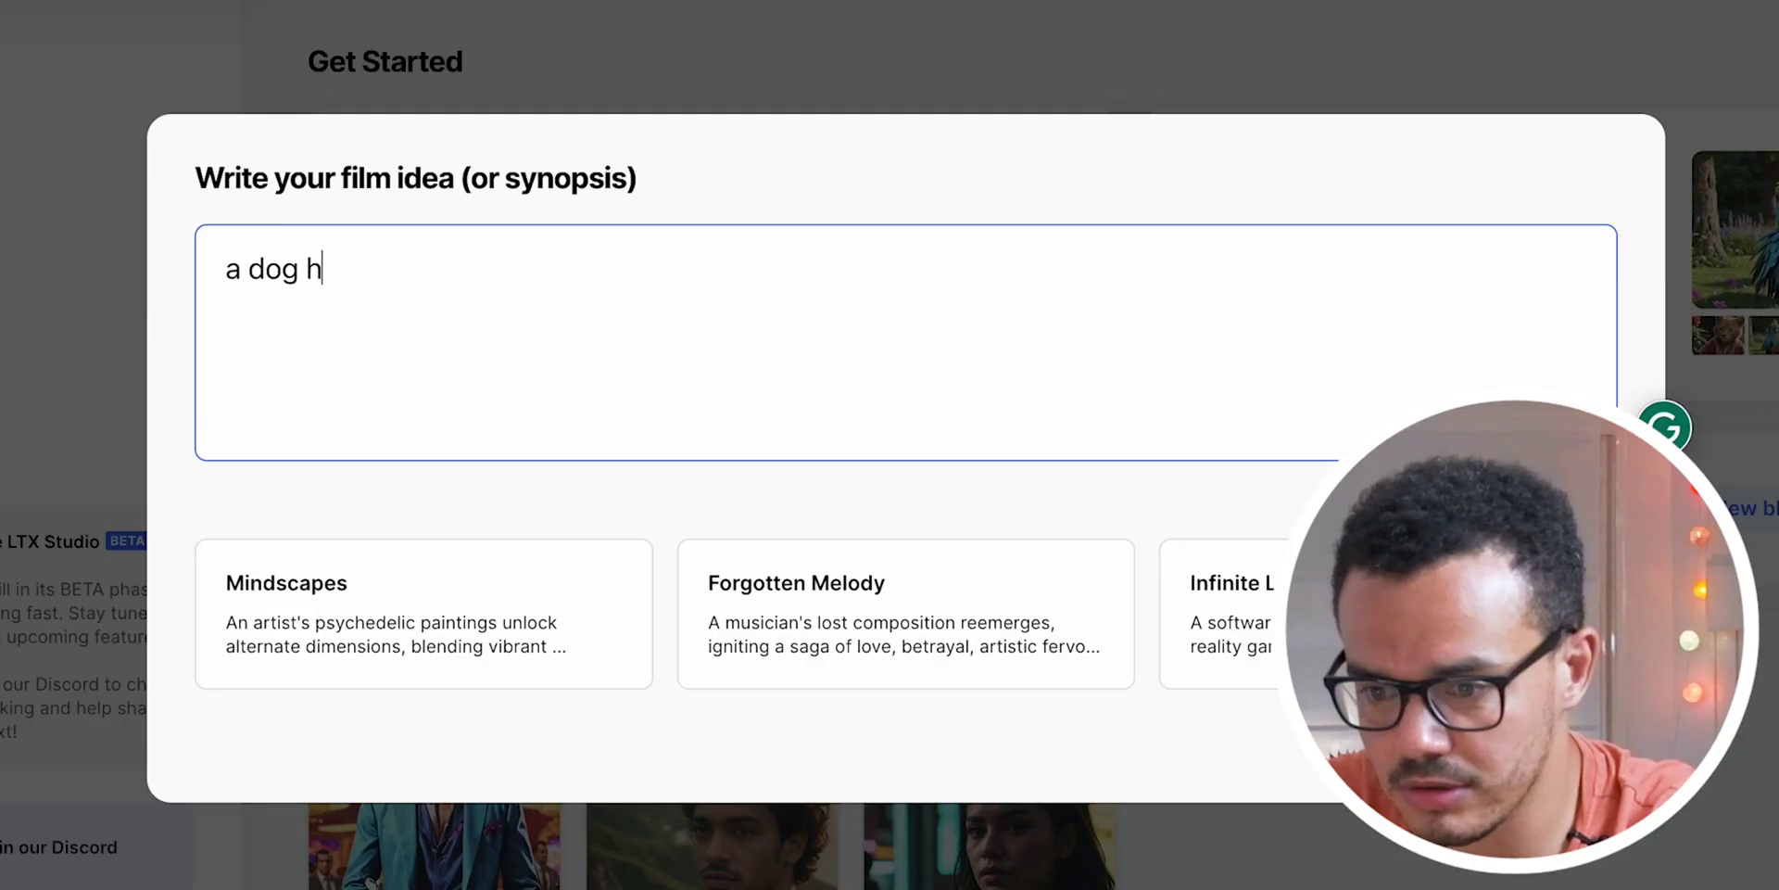
text(at goes on)
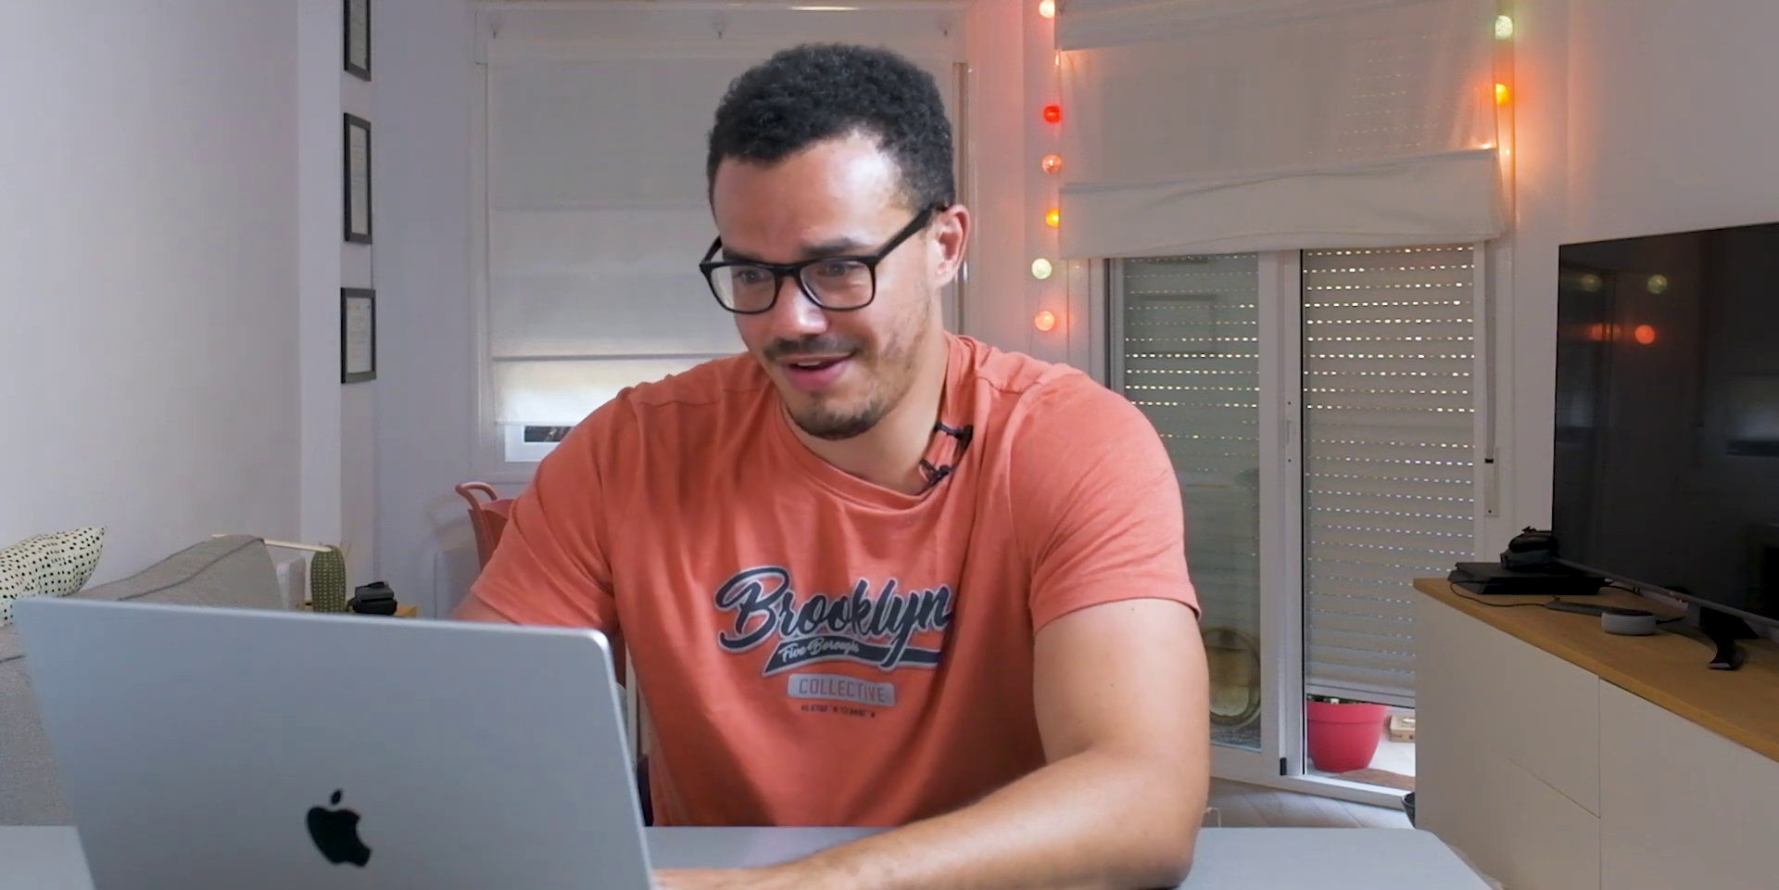
text(an)
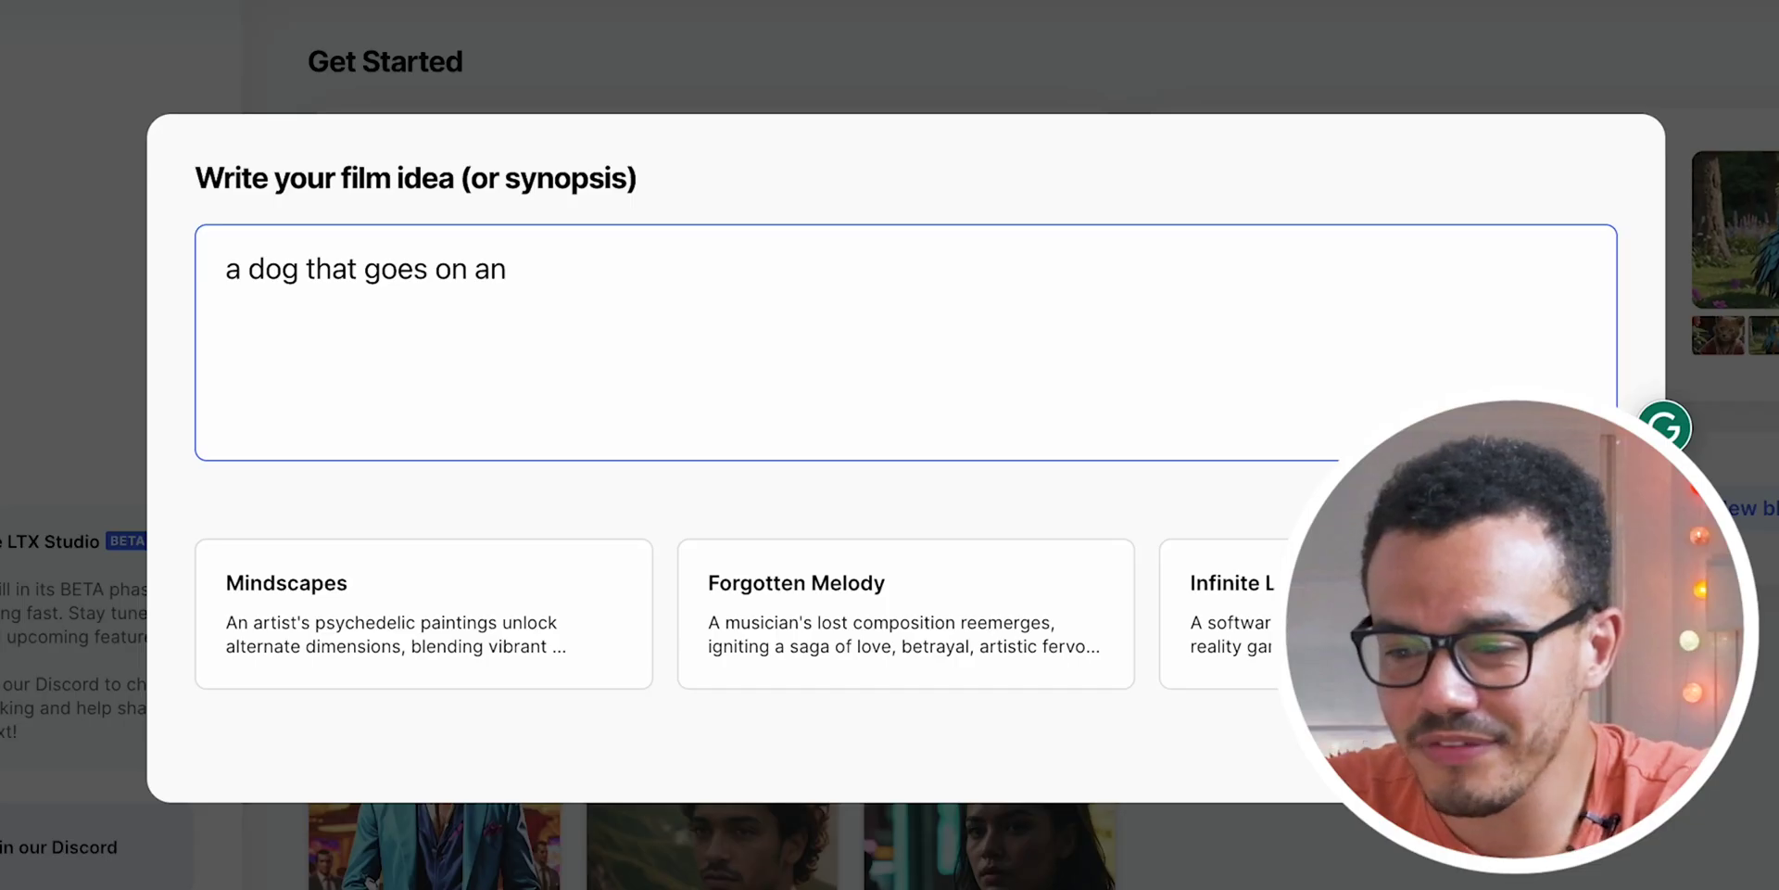
text( adc)
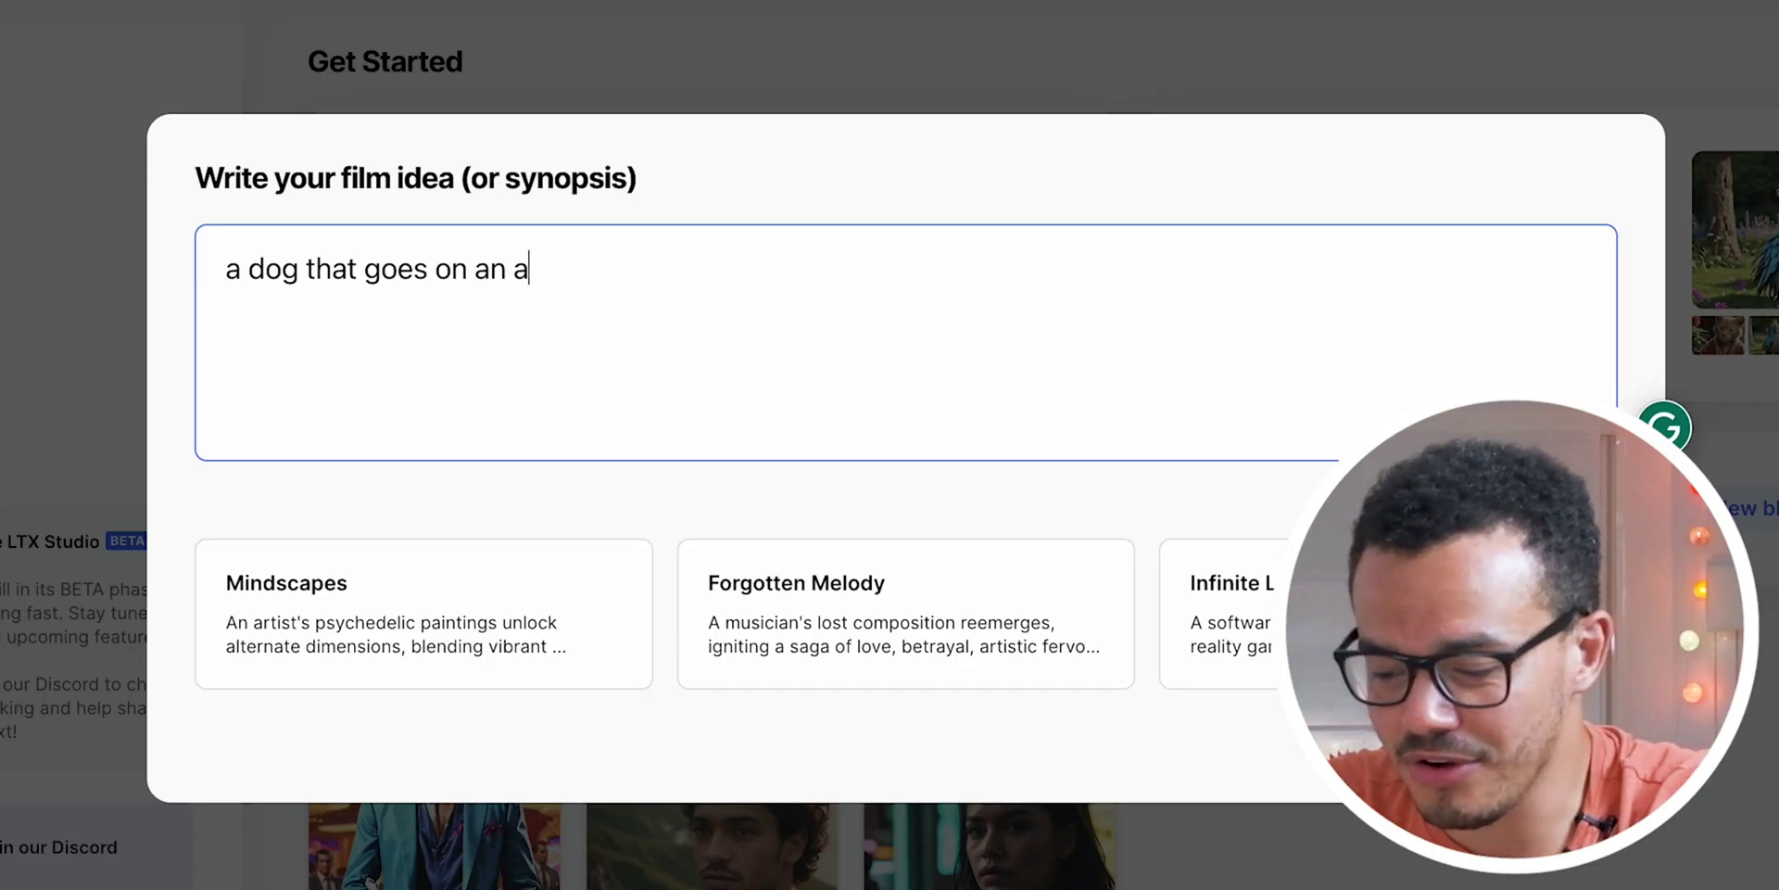
key(BackSpace)
text(vent)
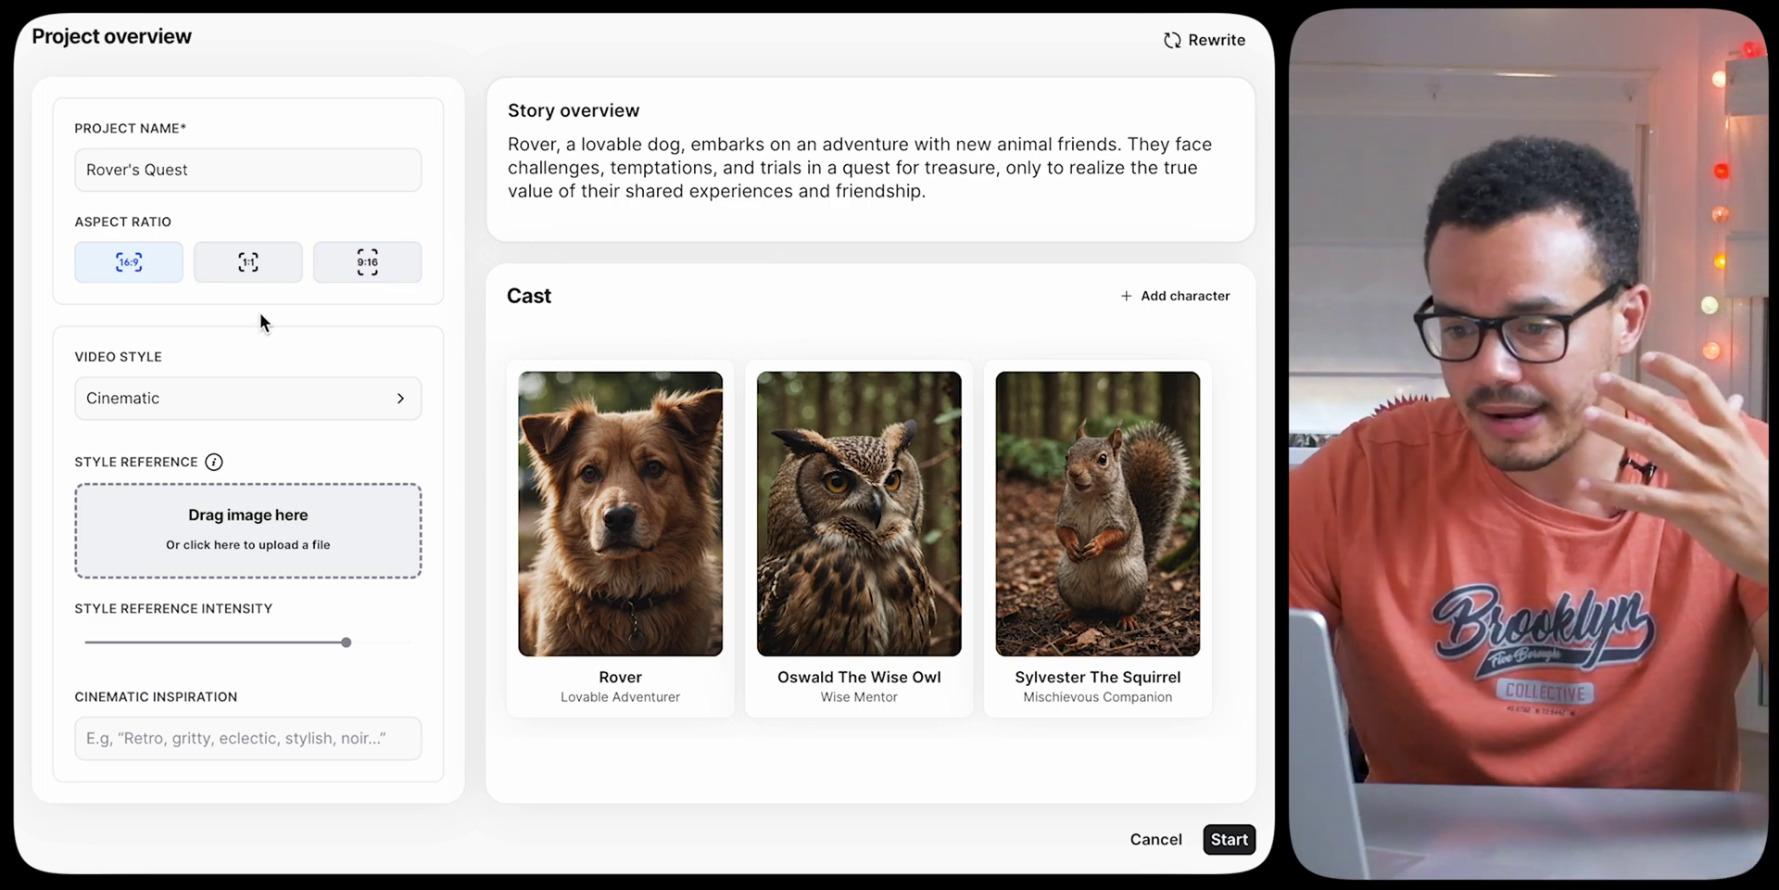
Browse the Video Style list and pick Origami for Rover's Quest
click(341, 404)
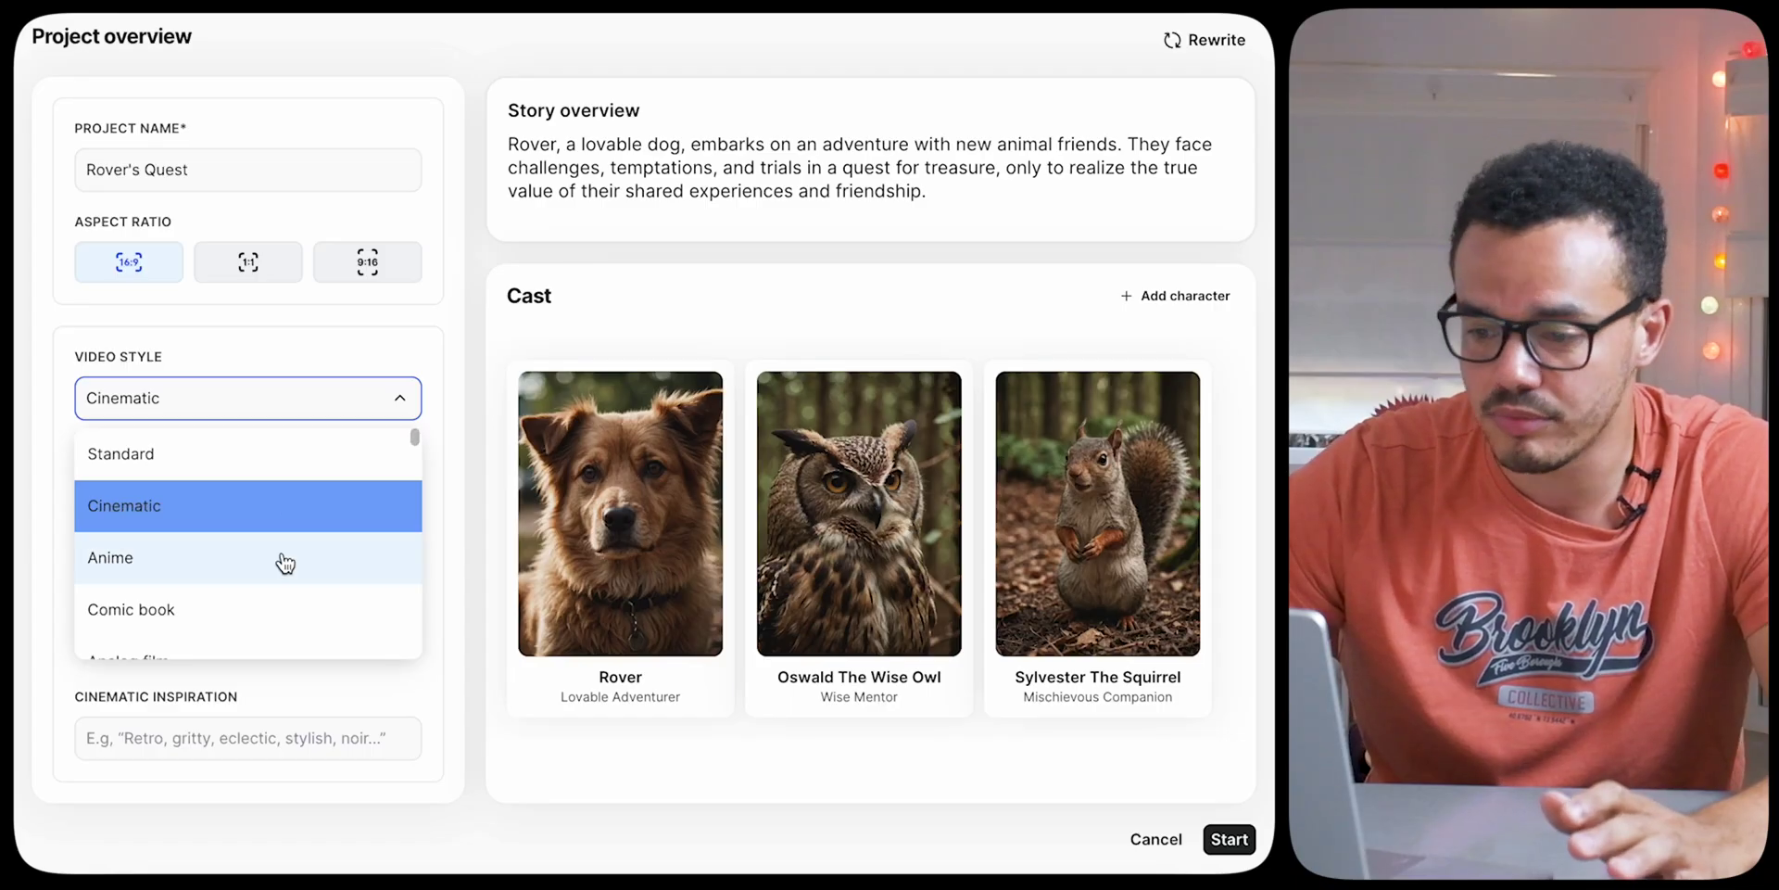
scroll(283, 563, down, 1)
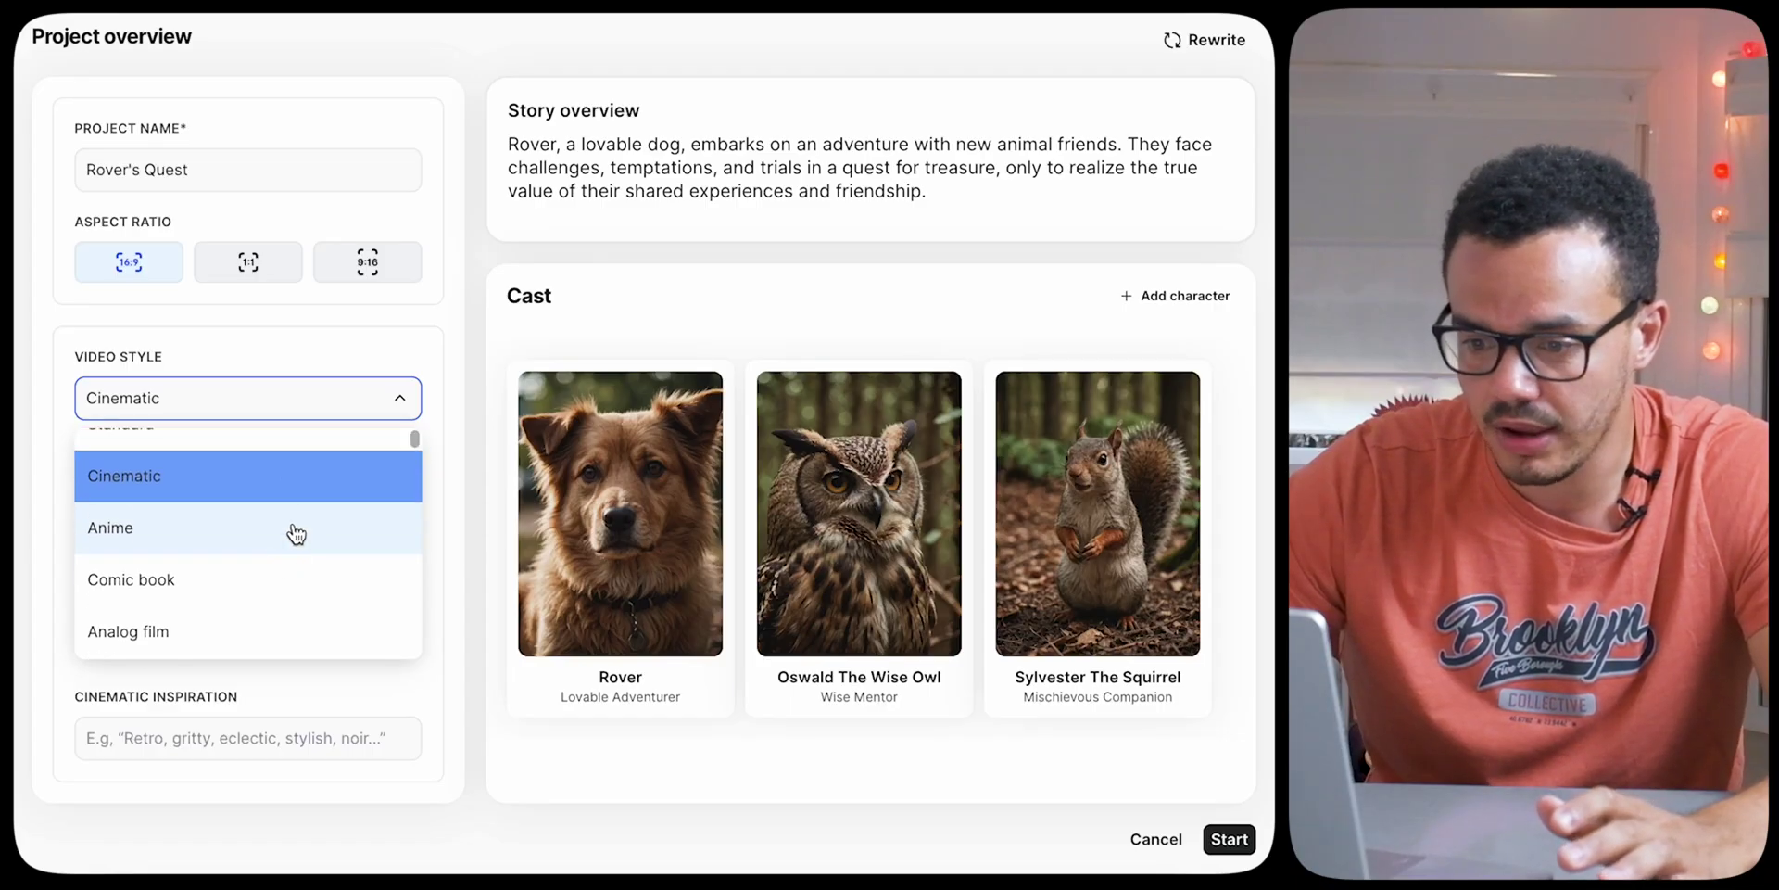
scroll(308, 538, down, 10)
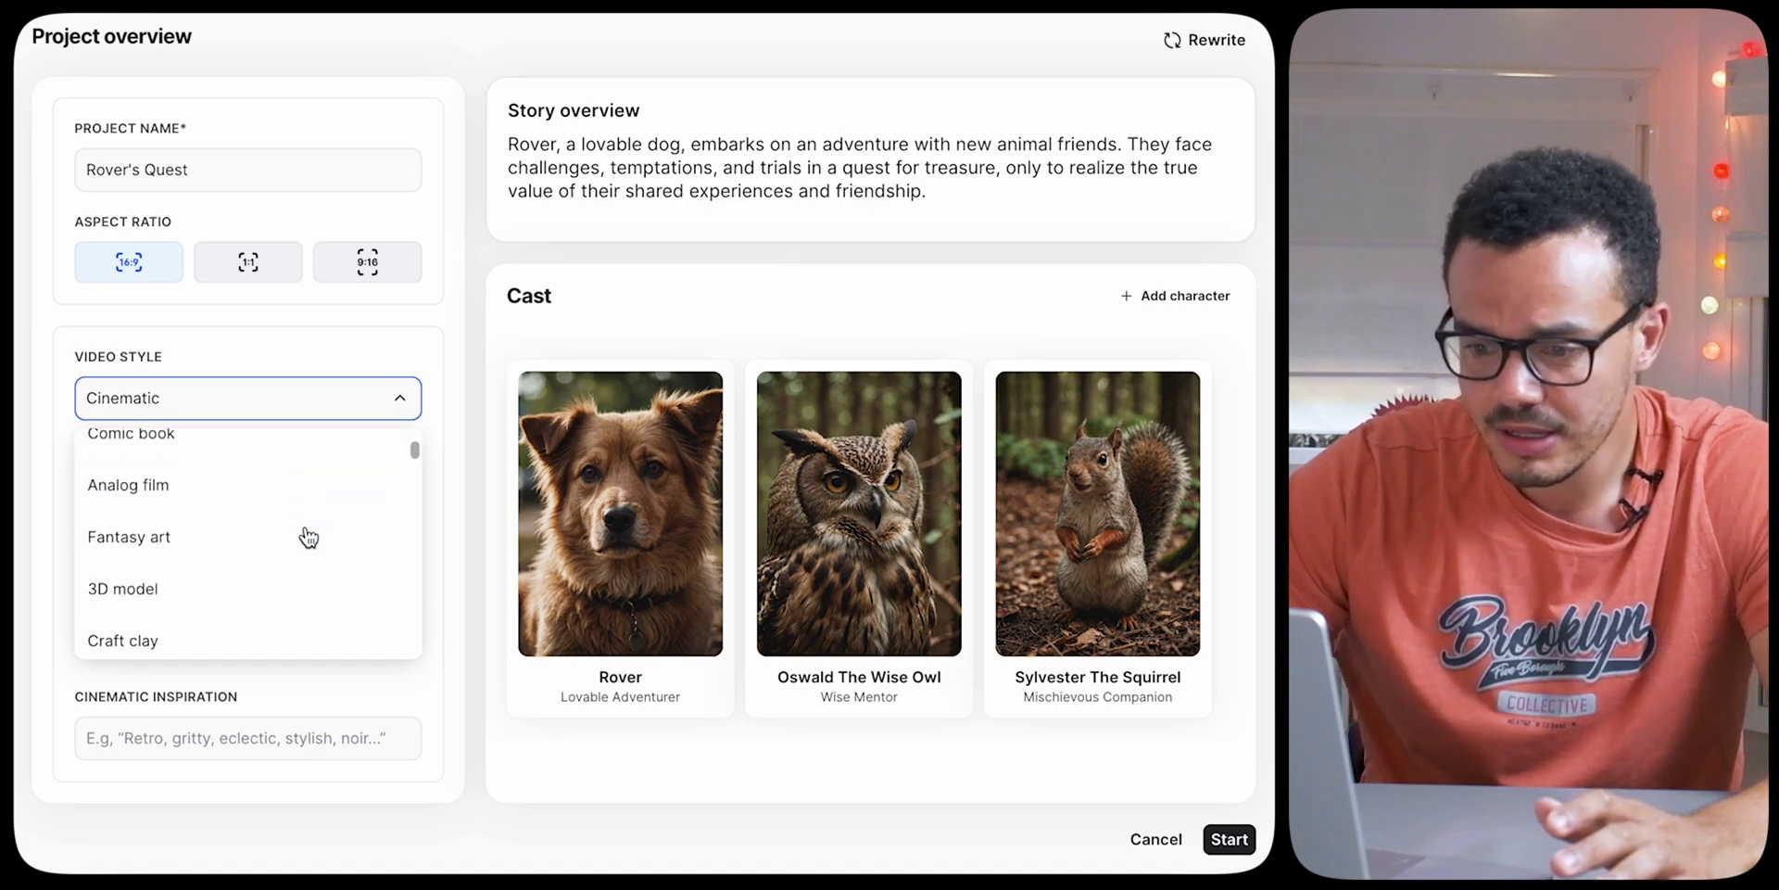
scroll(309, 537, down, 10)
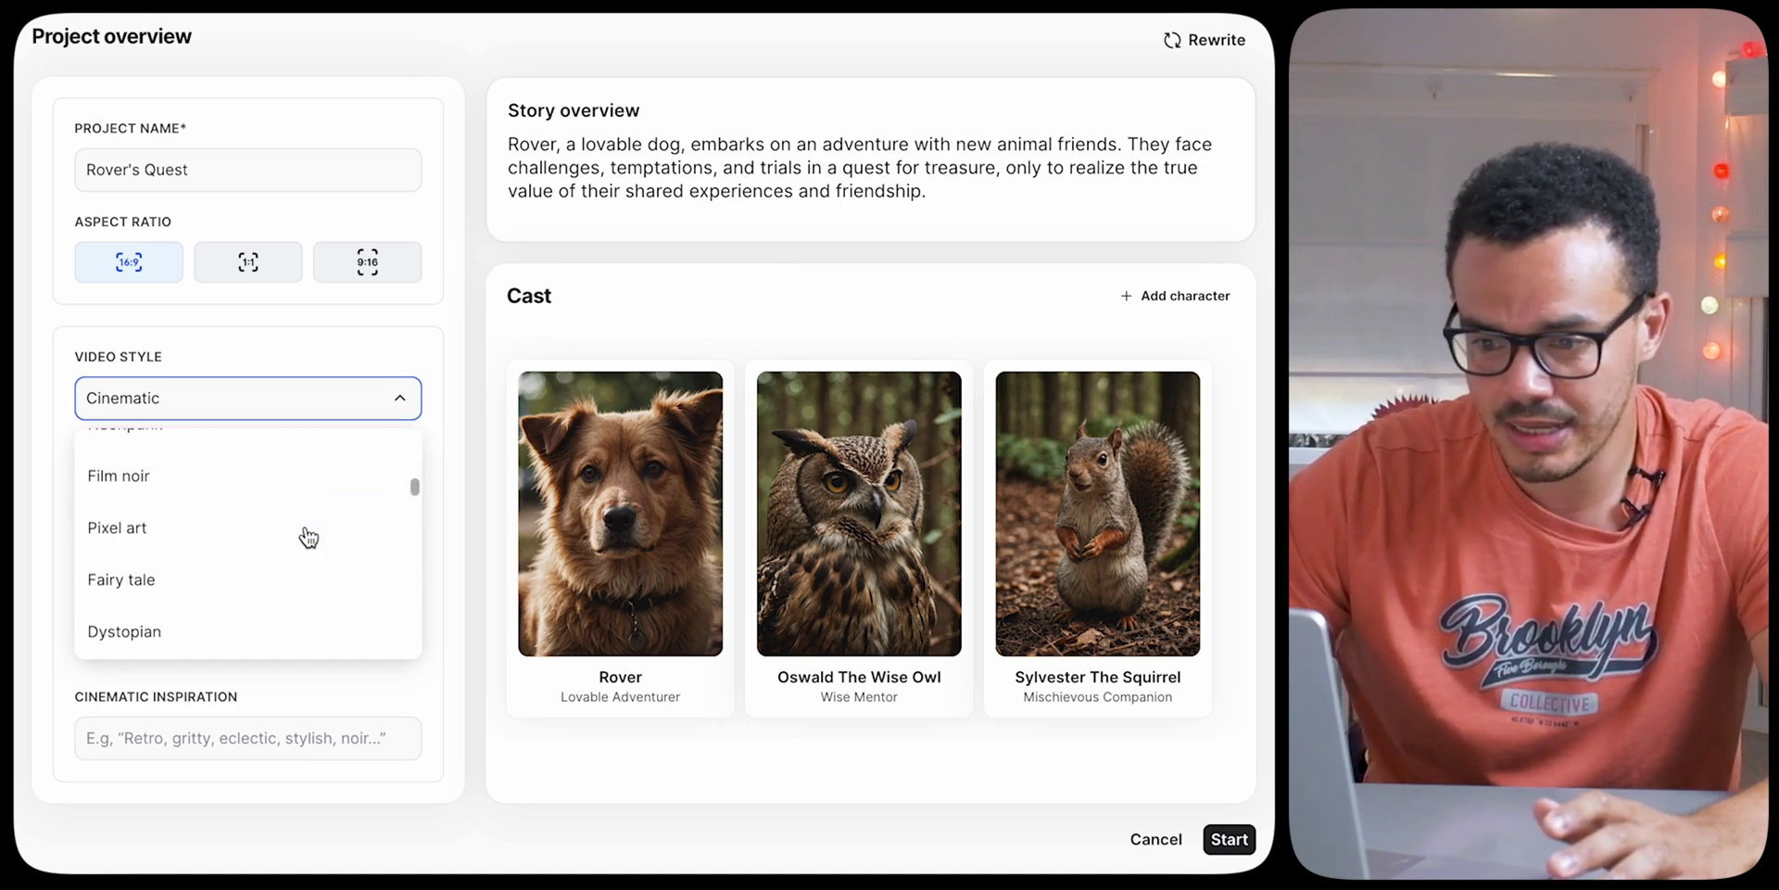
scroll(308, 537, down, 10)
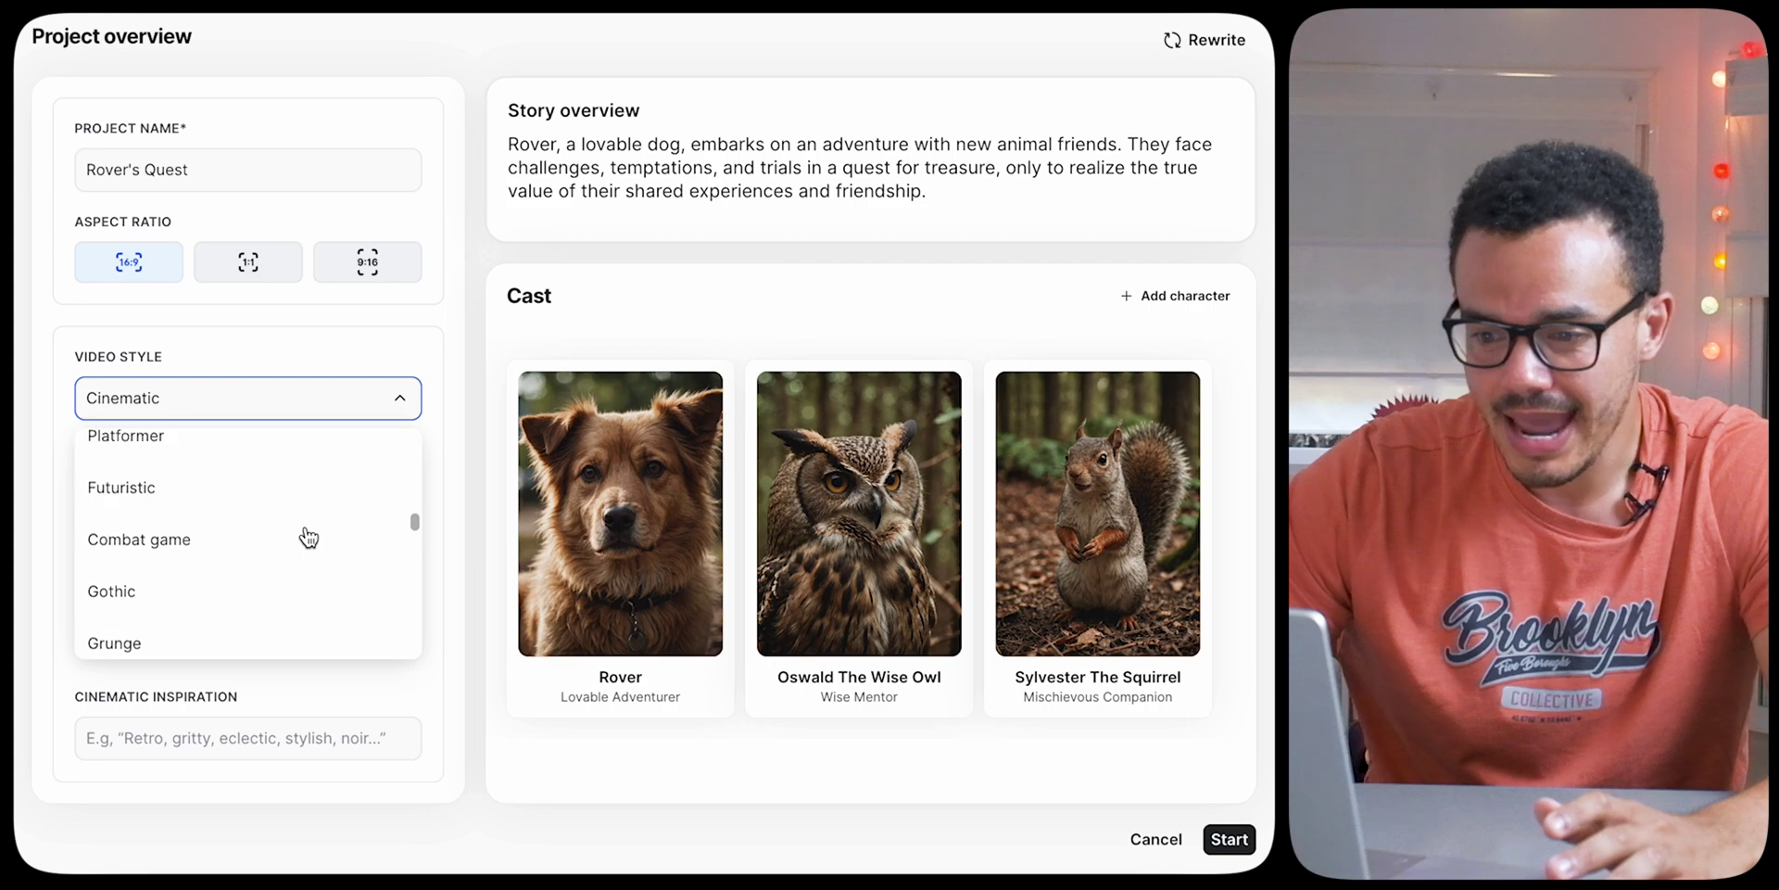
scroll(308, 537, down, 10)
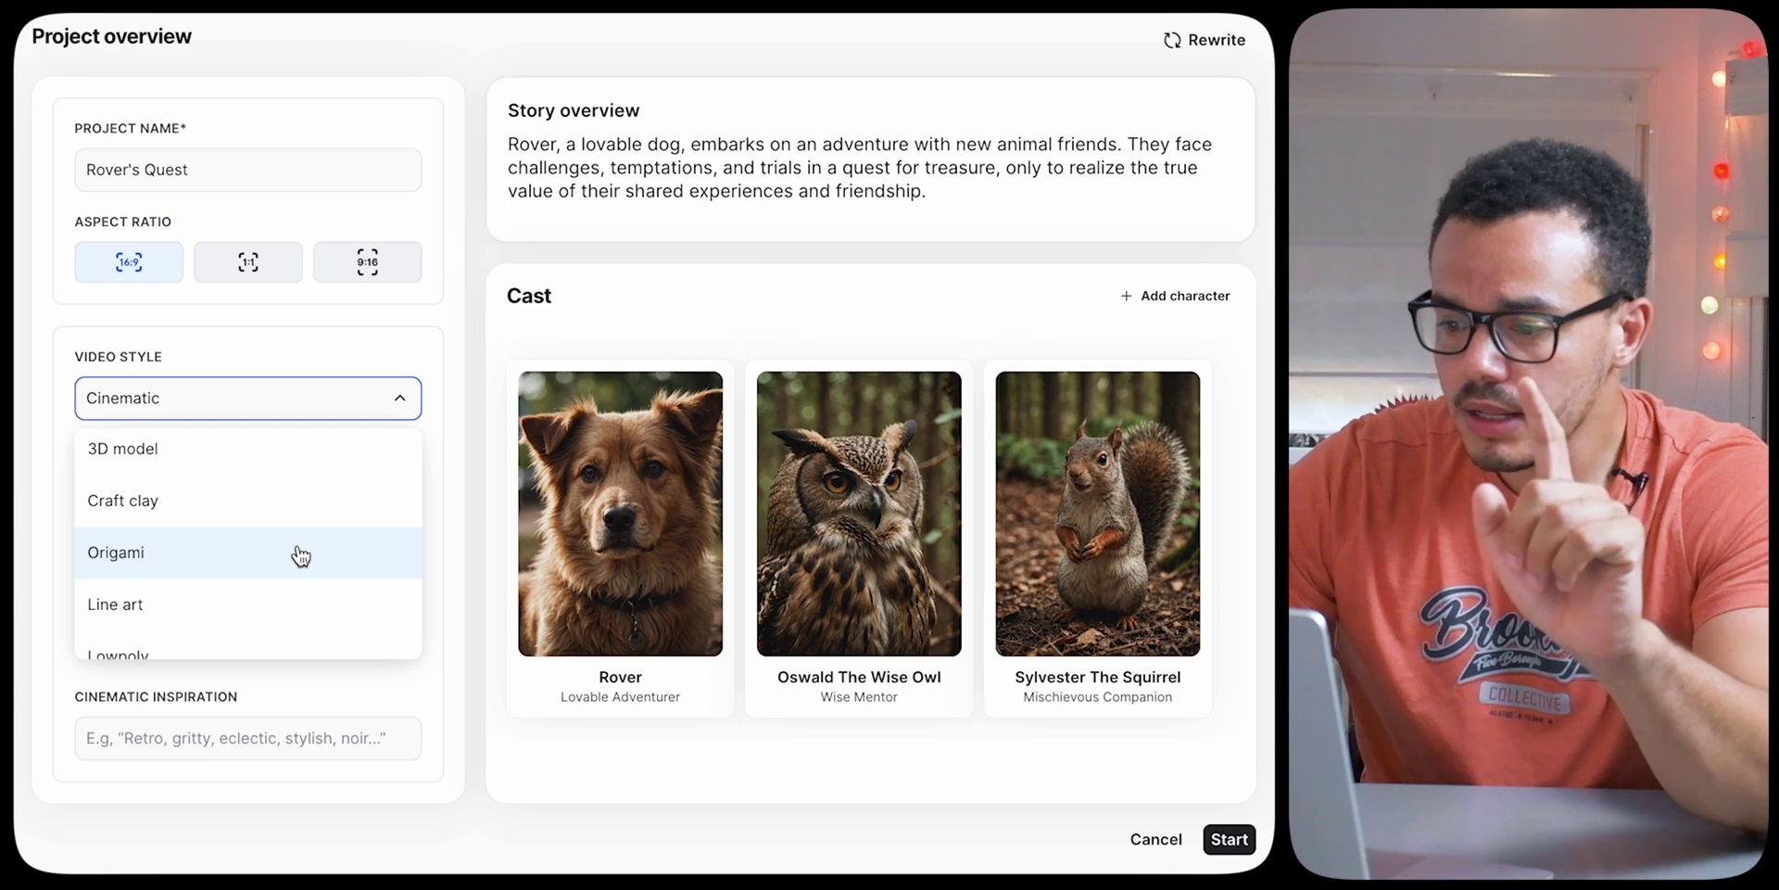
mouse_move(1010, 567)
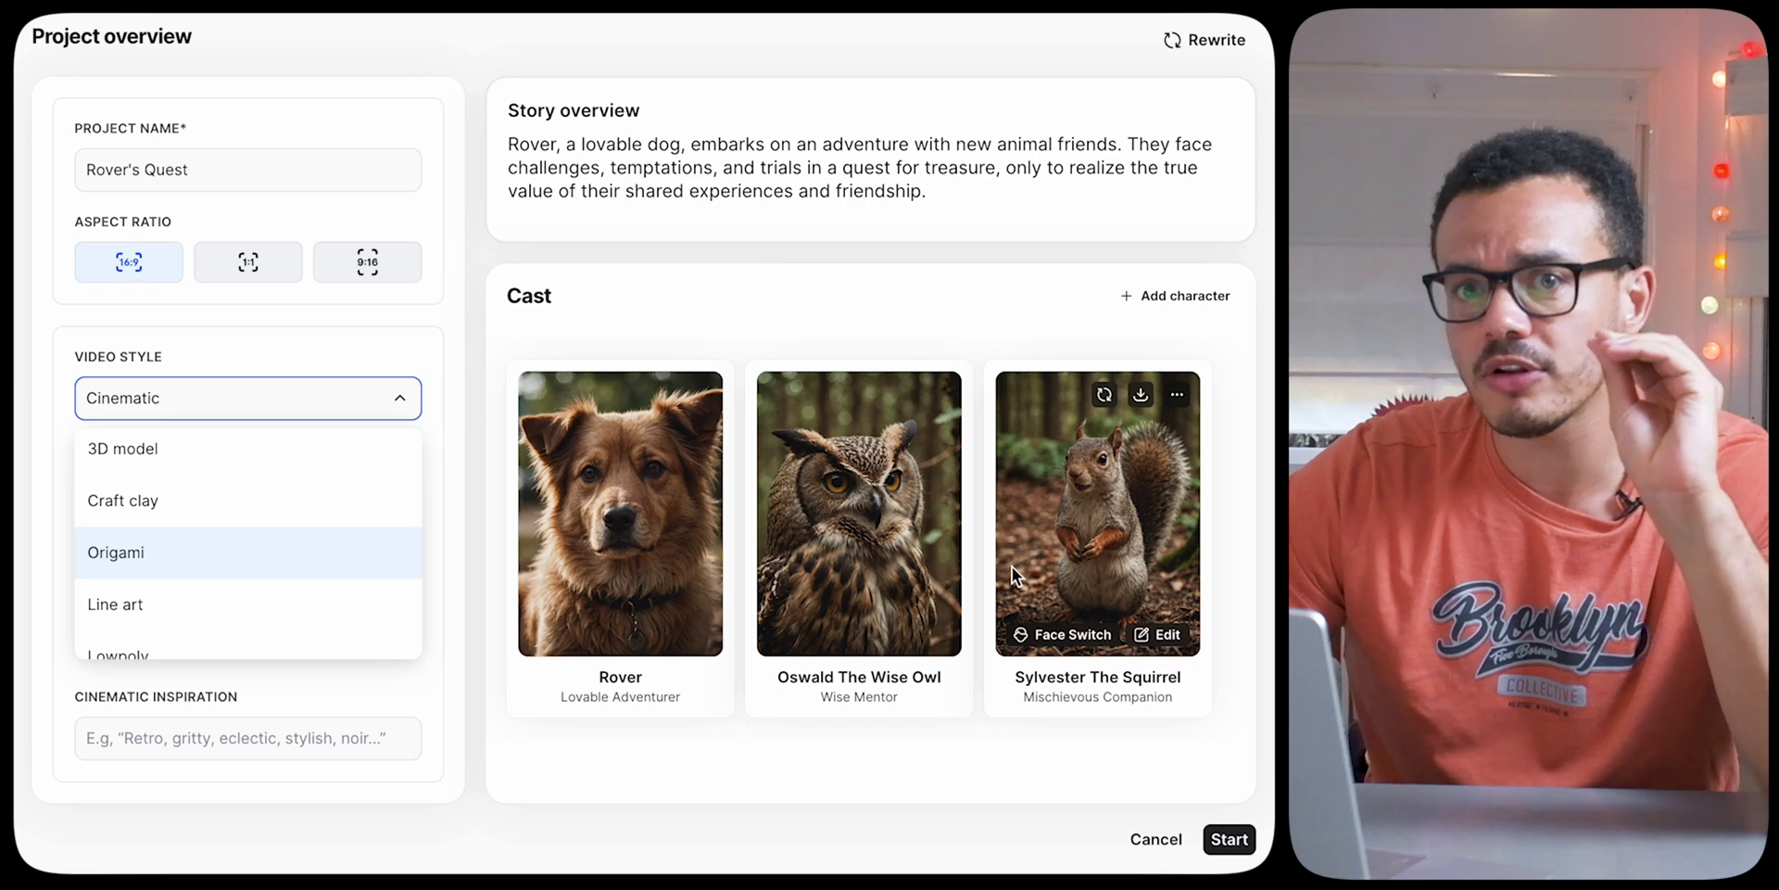
click(261, 556)
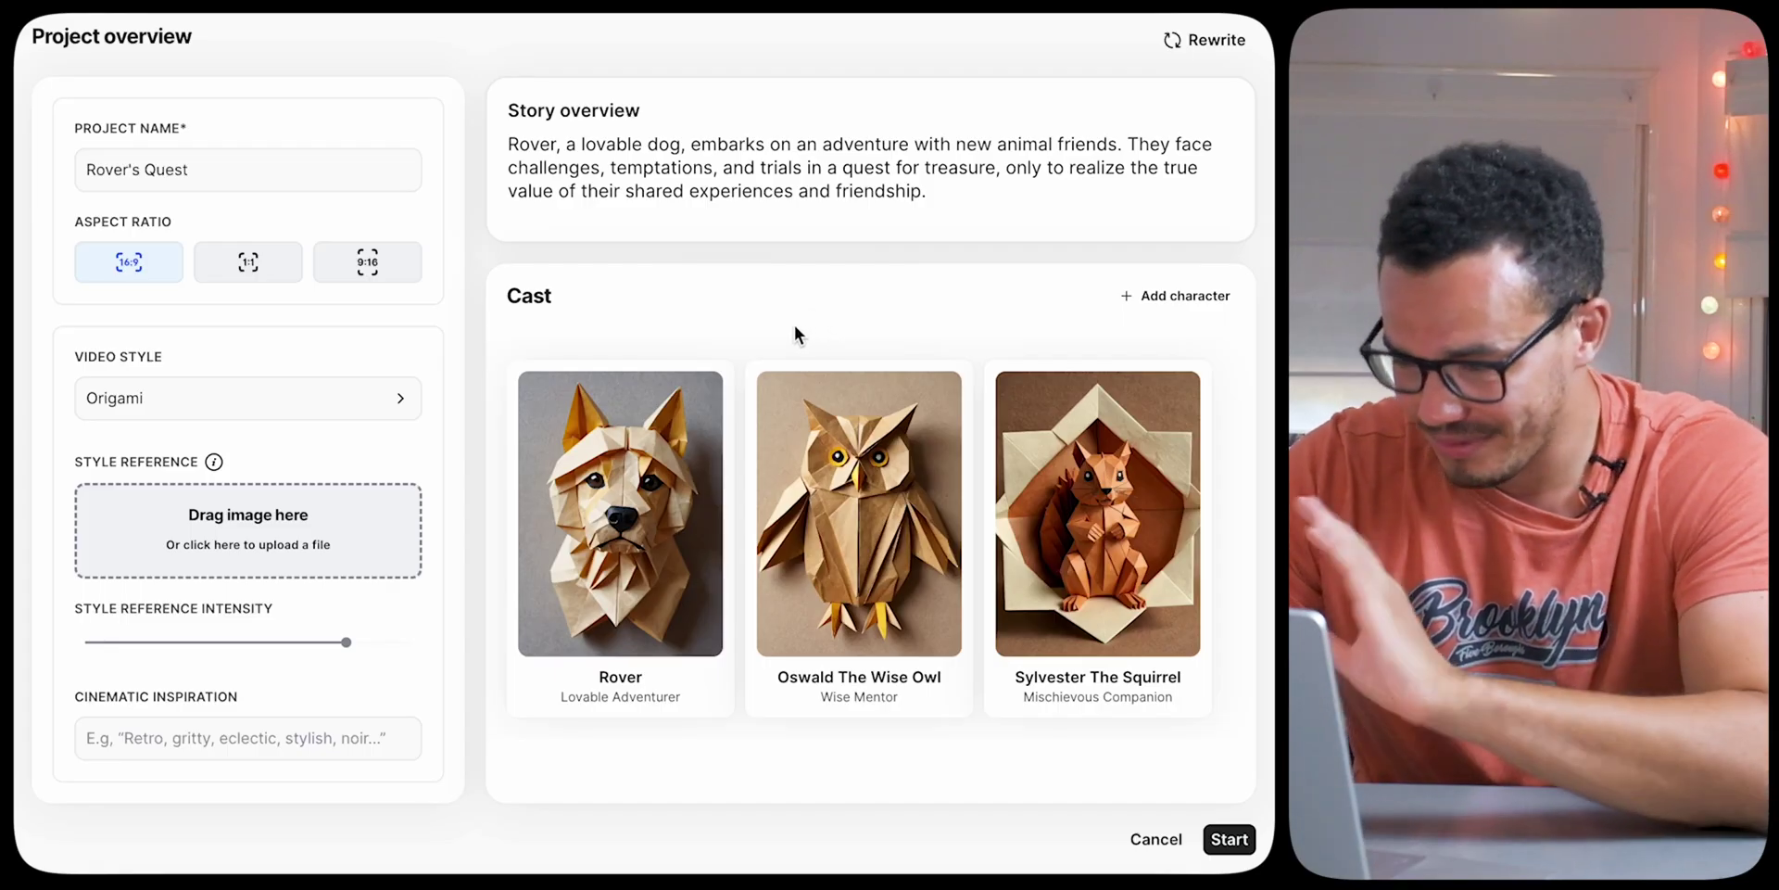
Start a face switch on Rover's portrait and open the dog's character details
mouse_move(1015, 526)
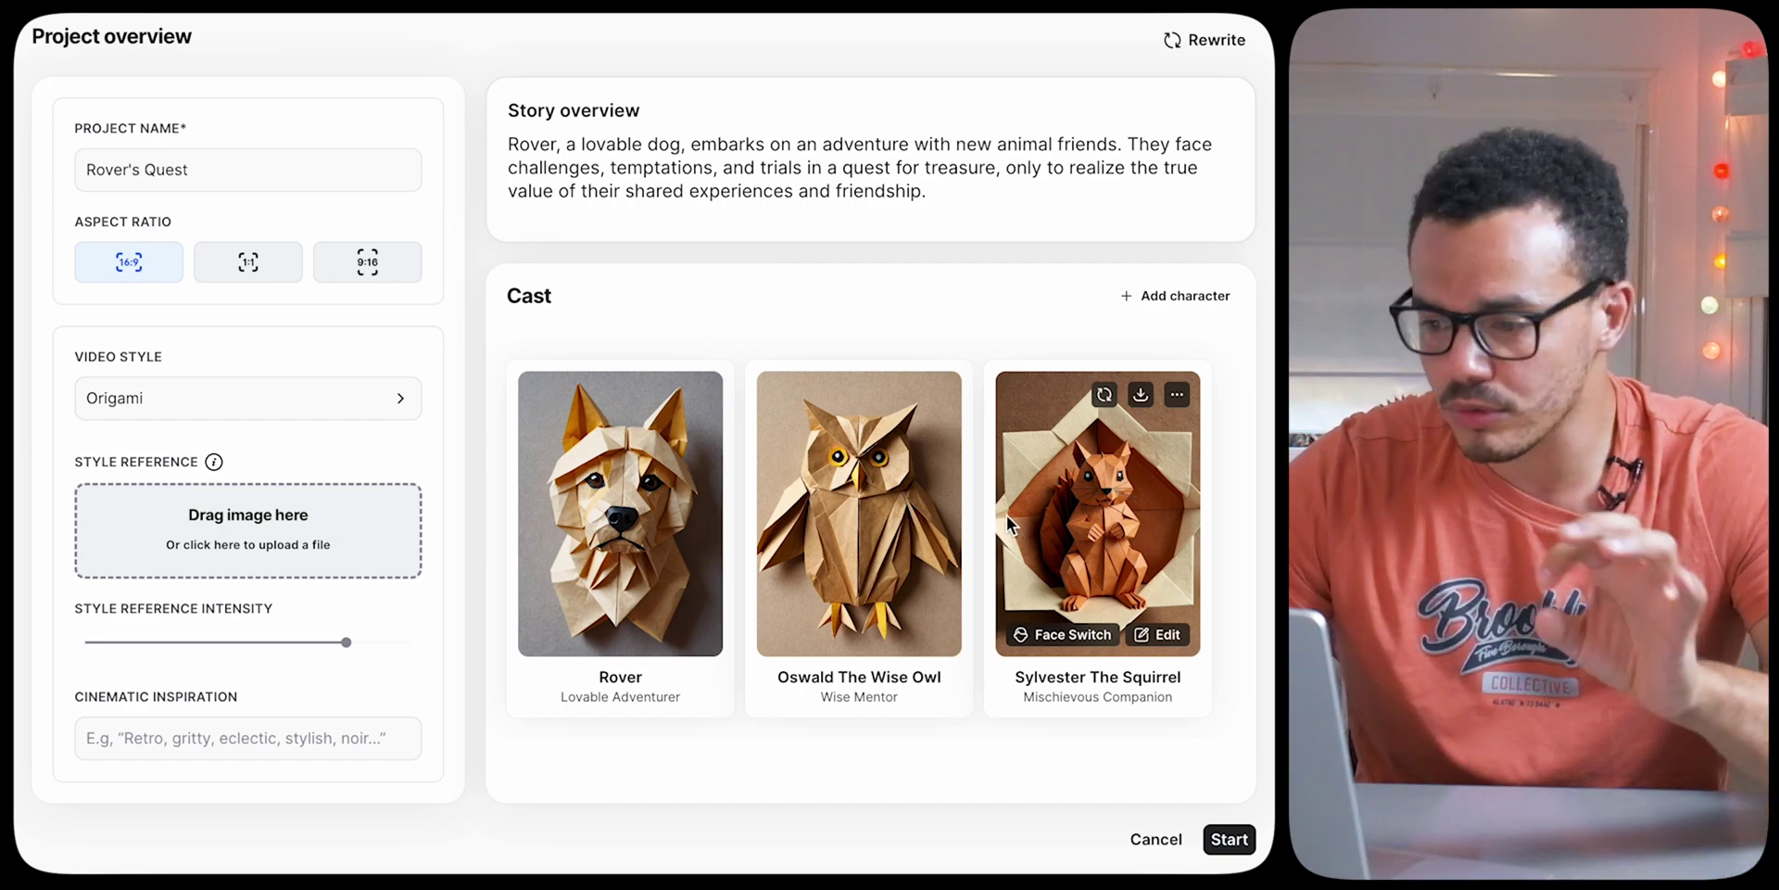
mouse_move(692, 560)
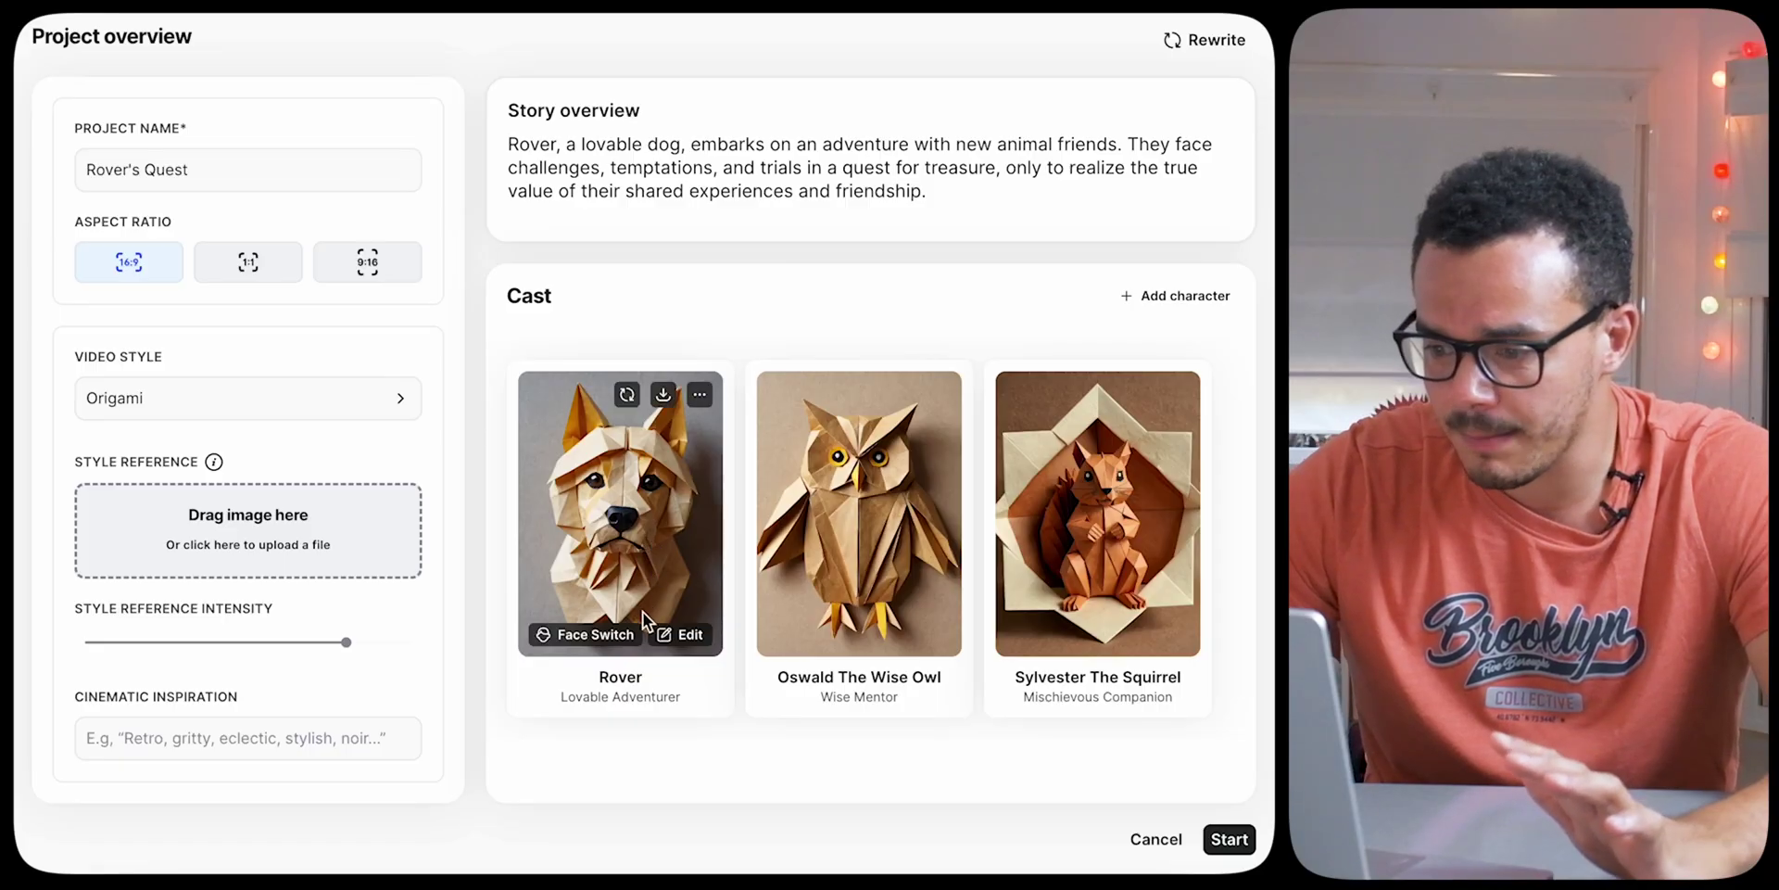
click(582, 643)
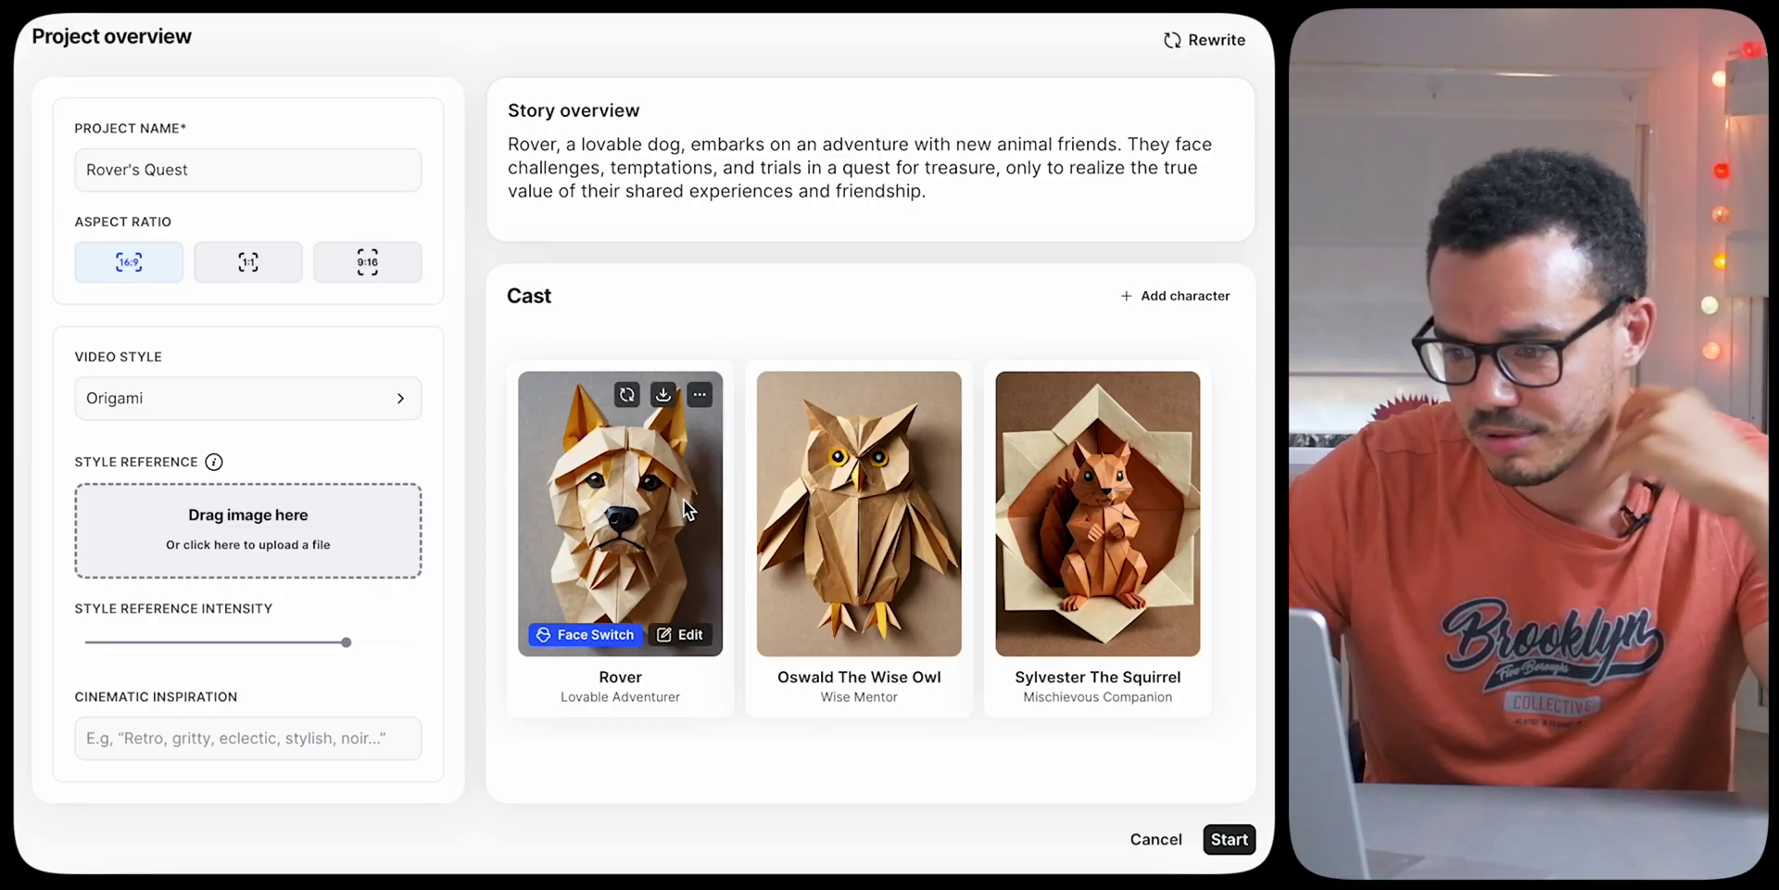
click(680, 636)
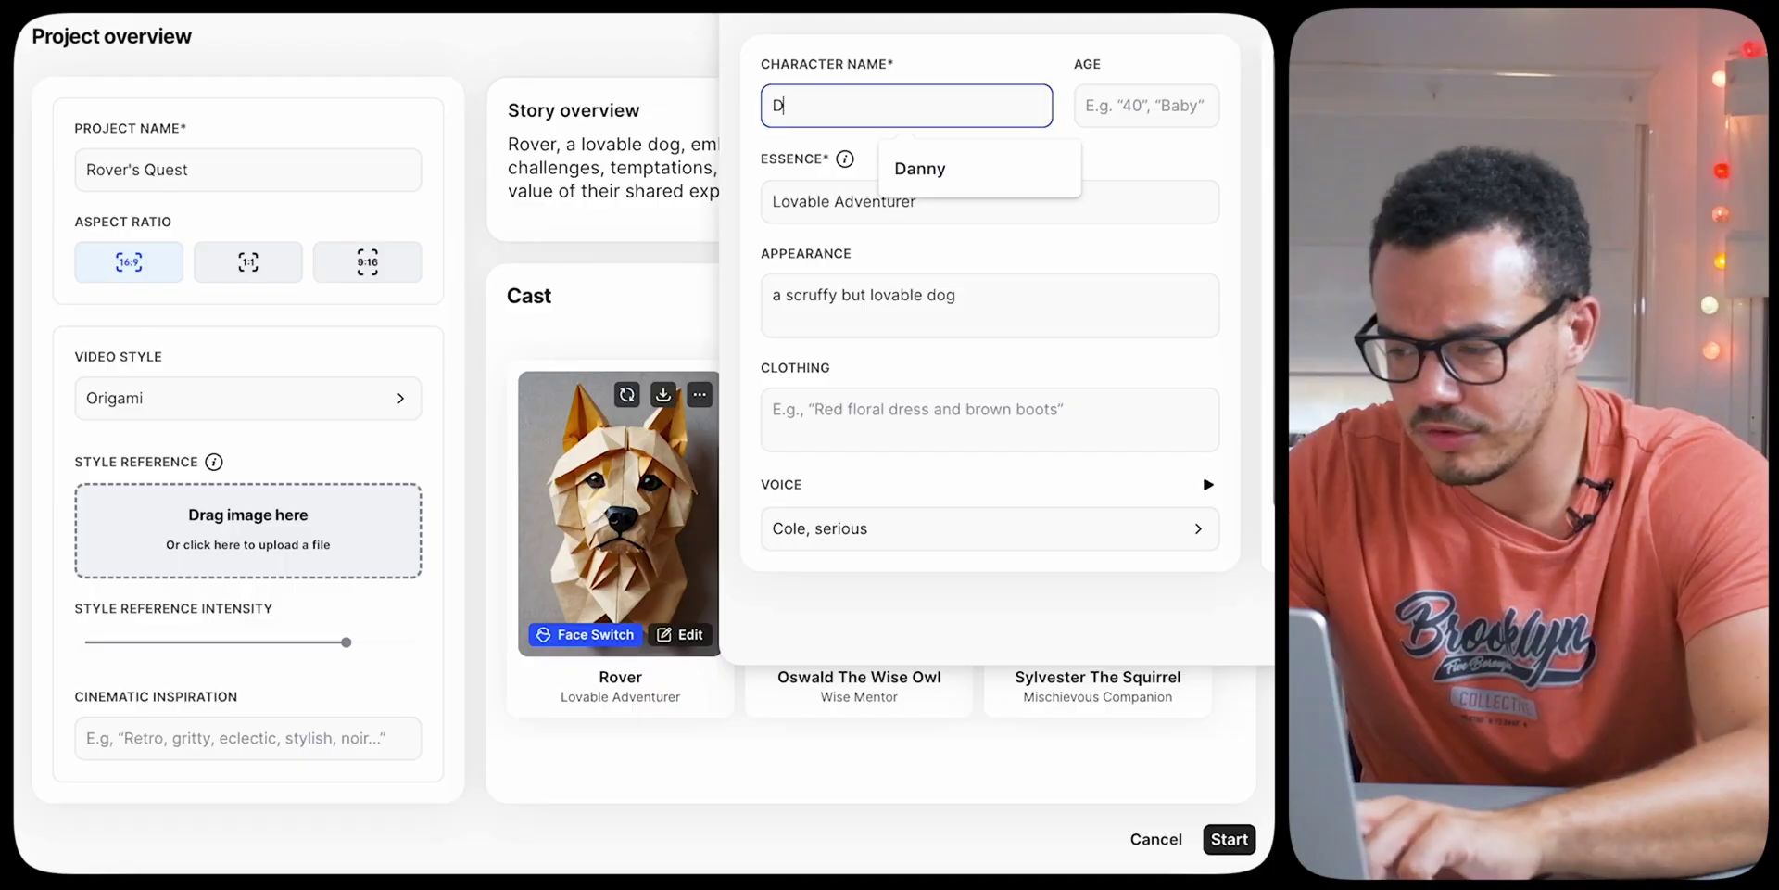
Rename the dog character to Danny and set its age to 30
text(anny)
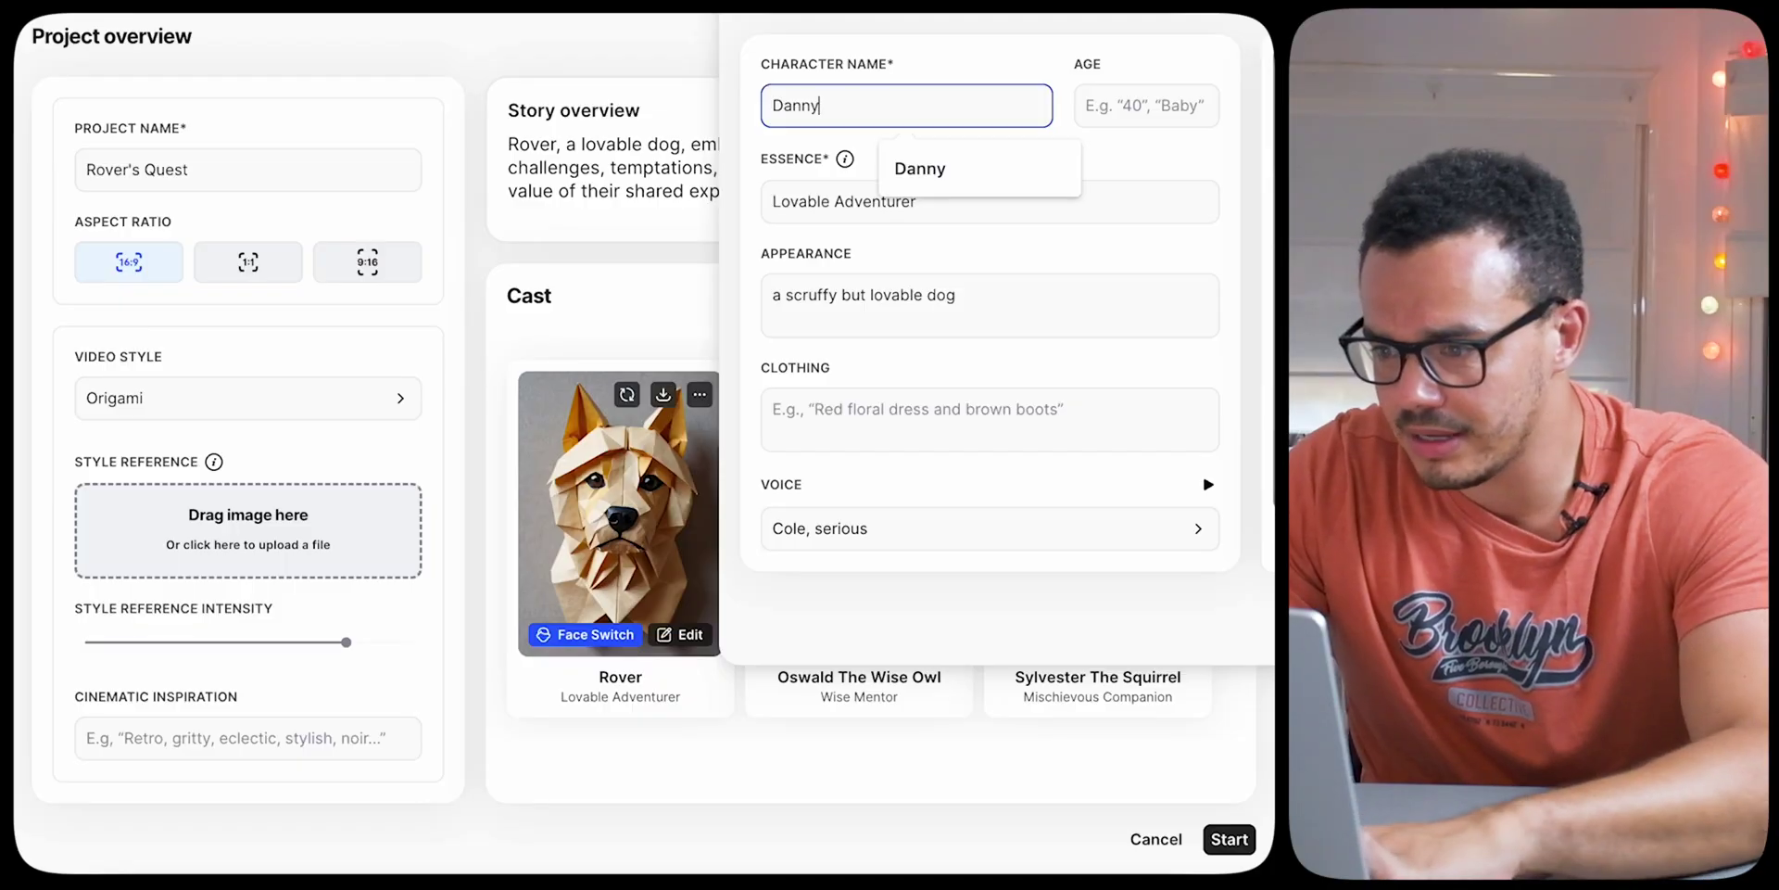
click(975, 168)
click(1152, 108)
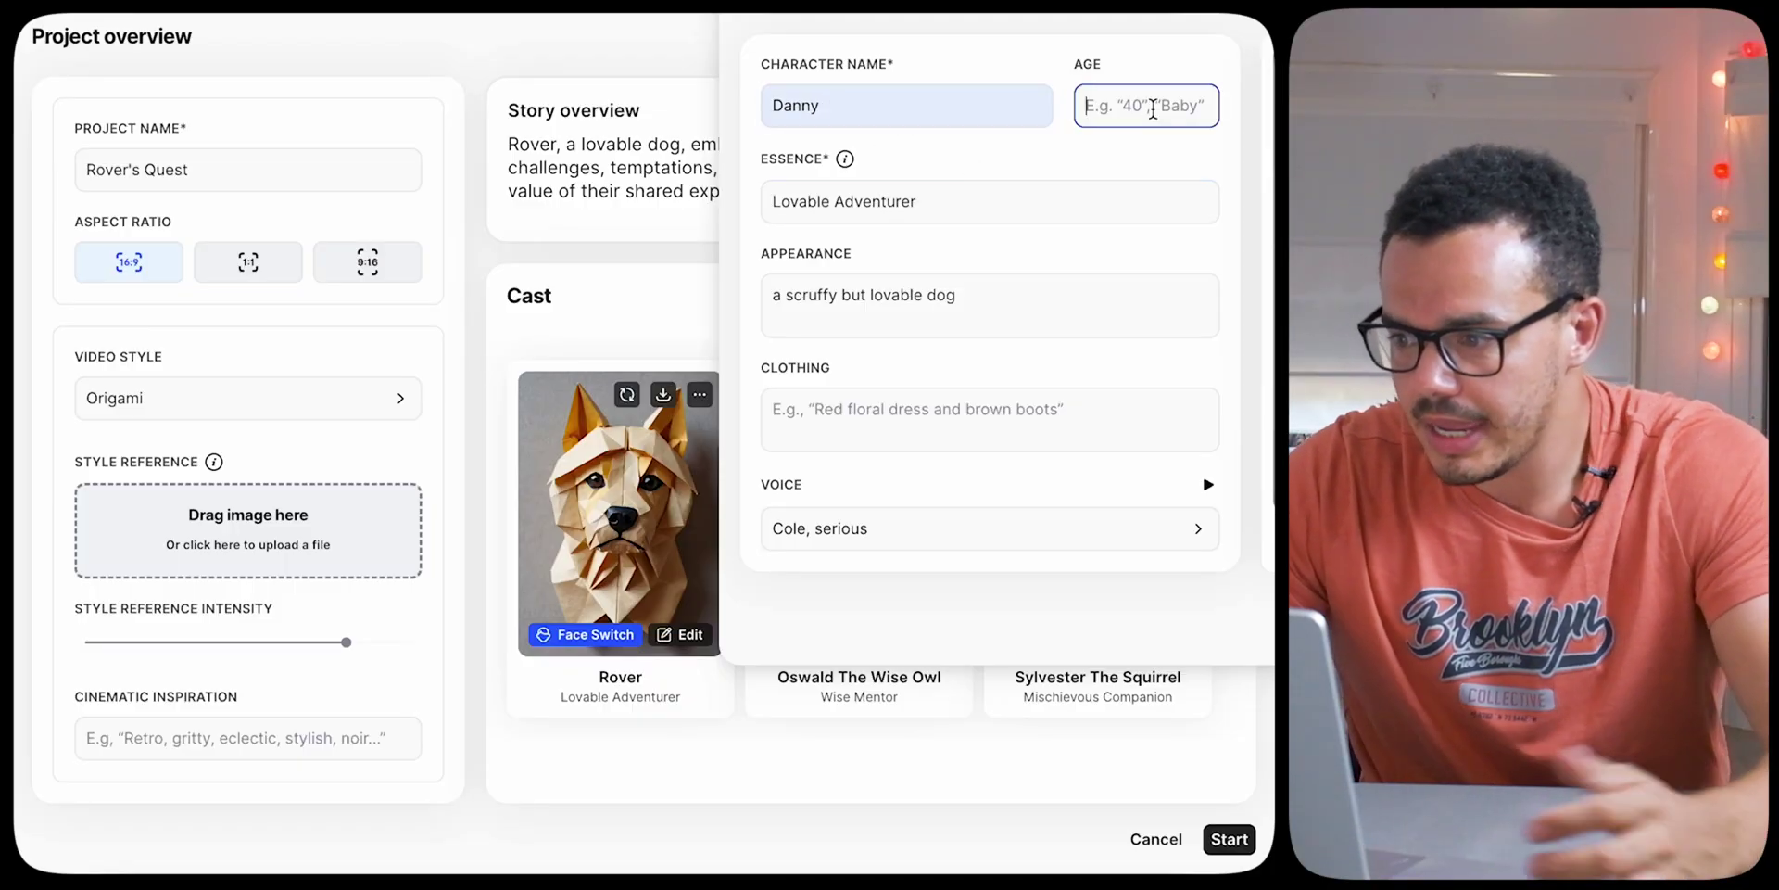
text(30)
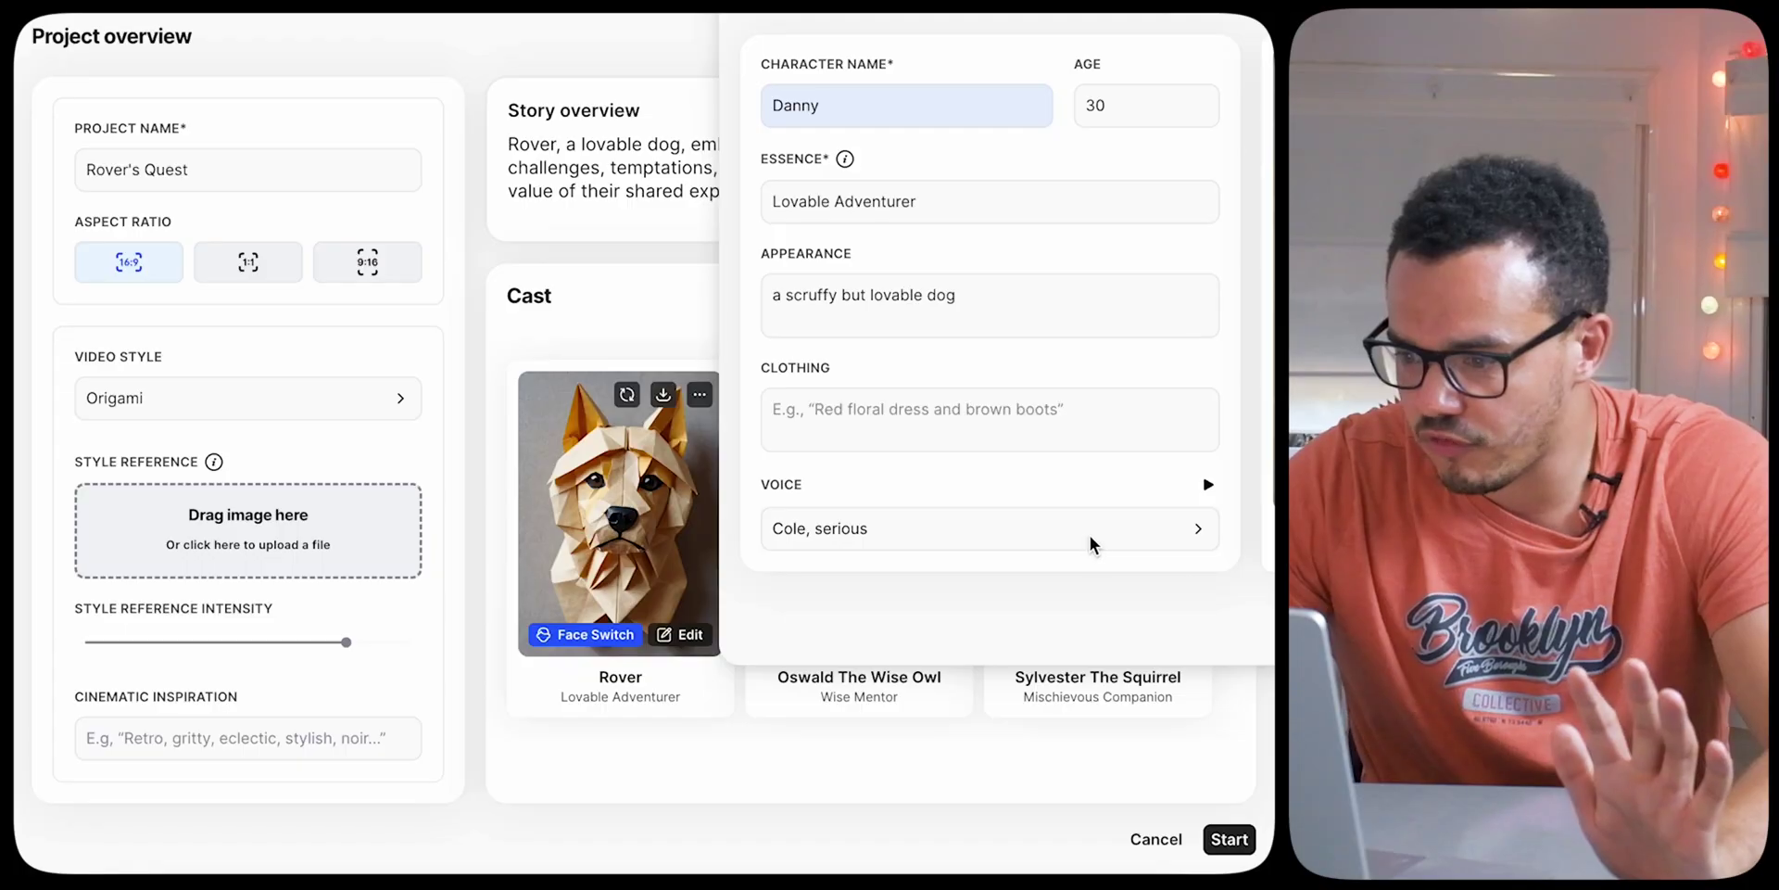
Scroll through the character Voice list options
click(1097, 542)
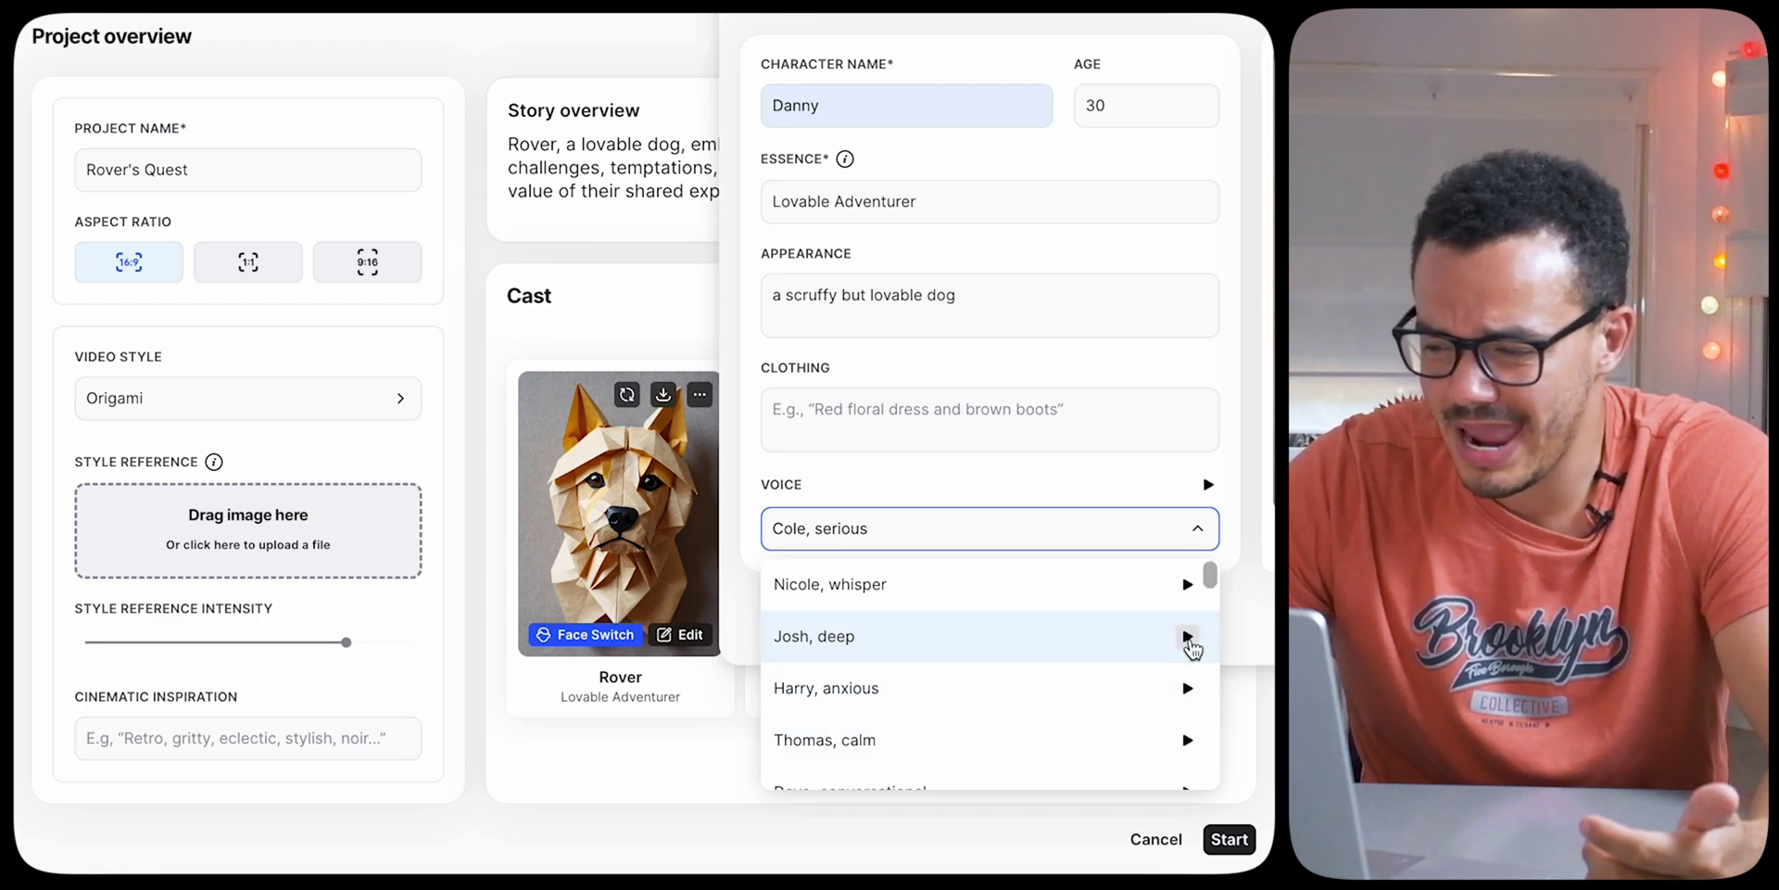
scroll(1097, 656, down, 15)
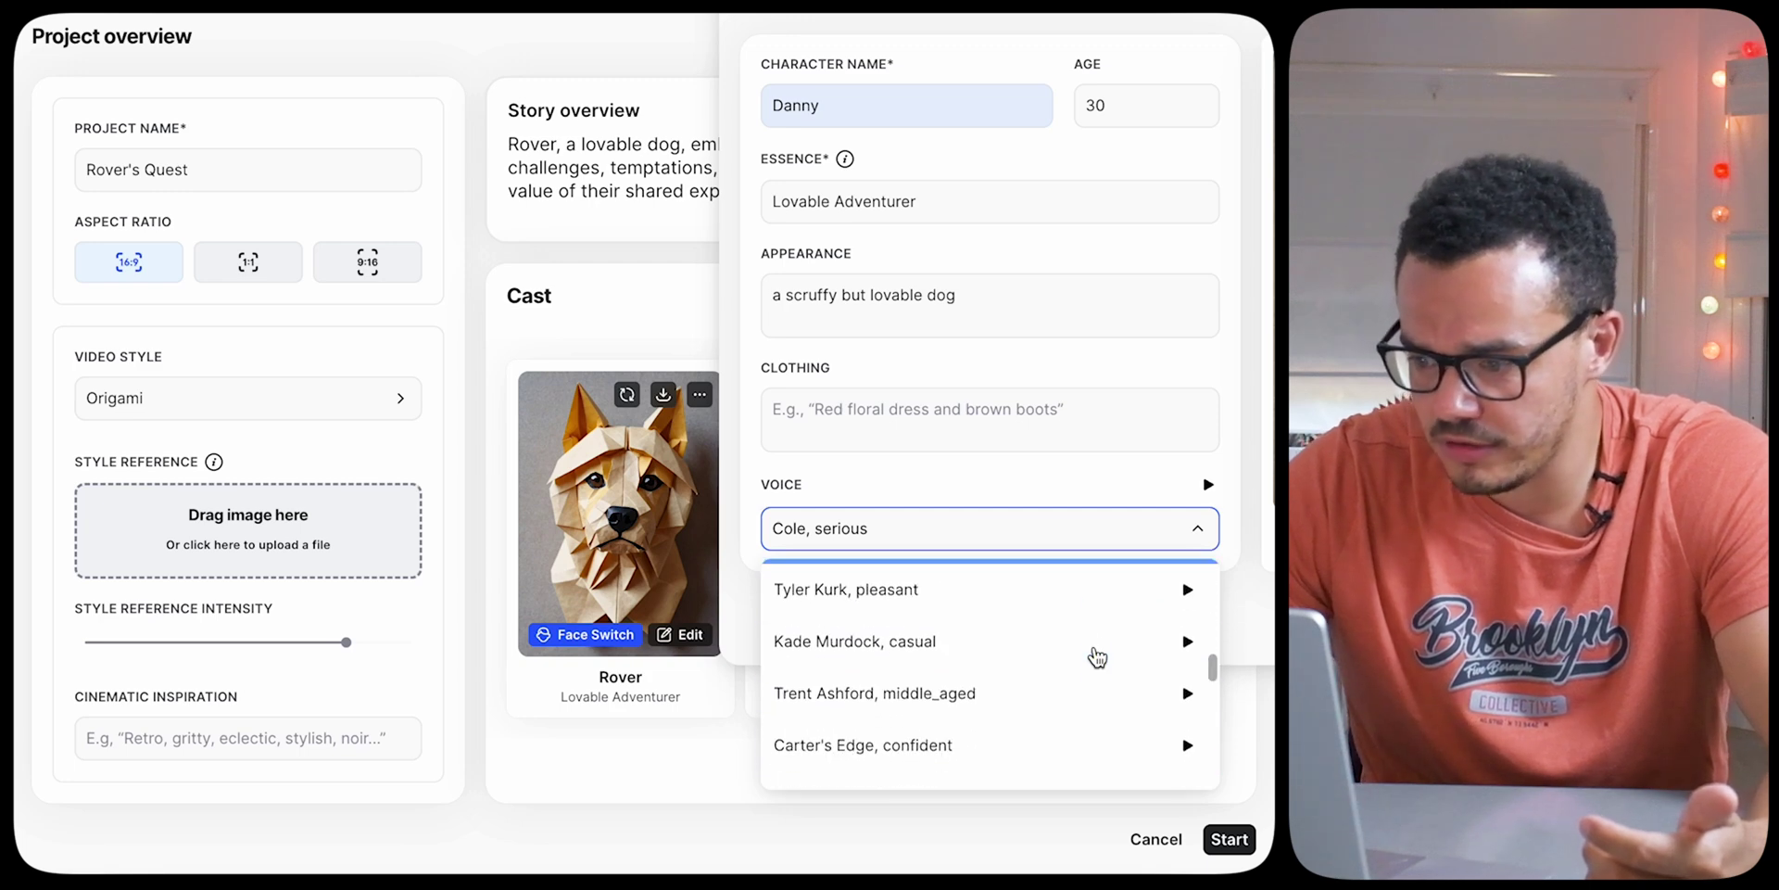
scroll(1097, 656, down, 5)
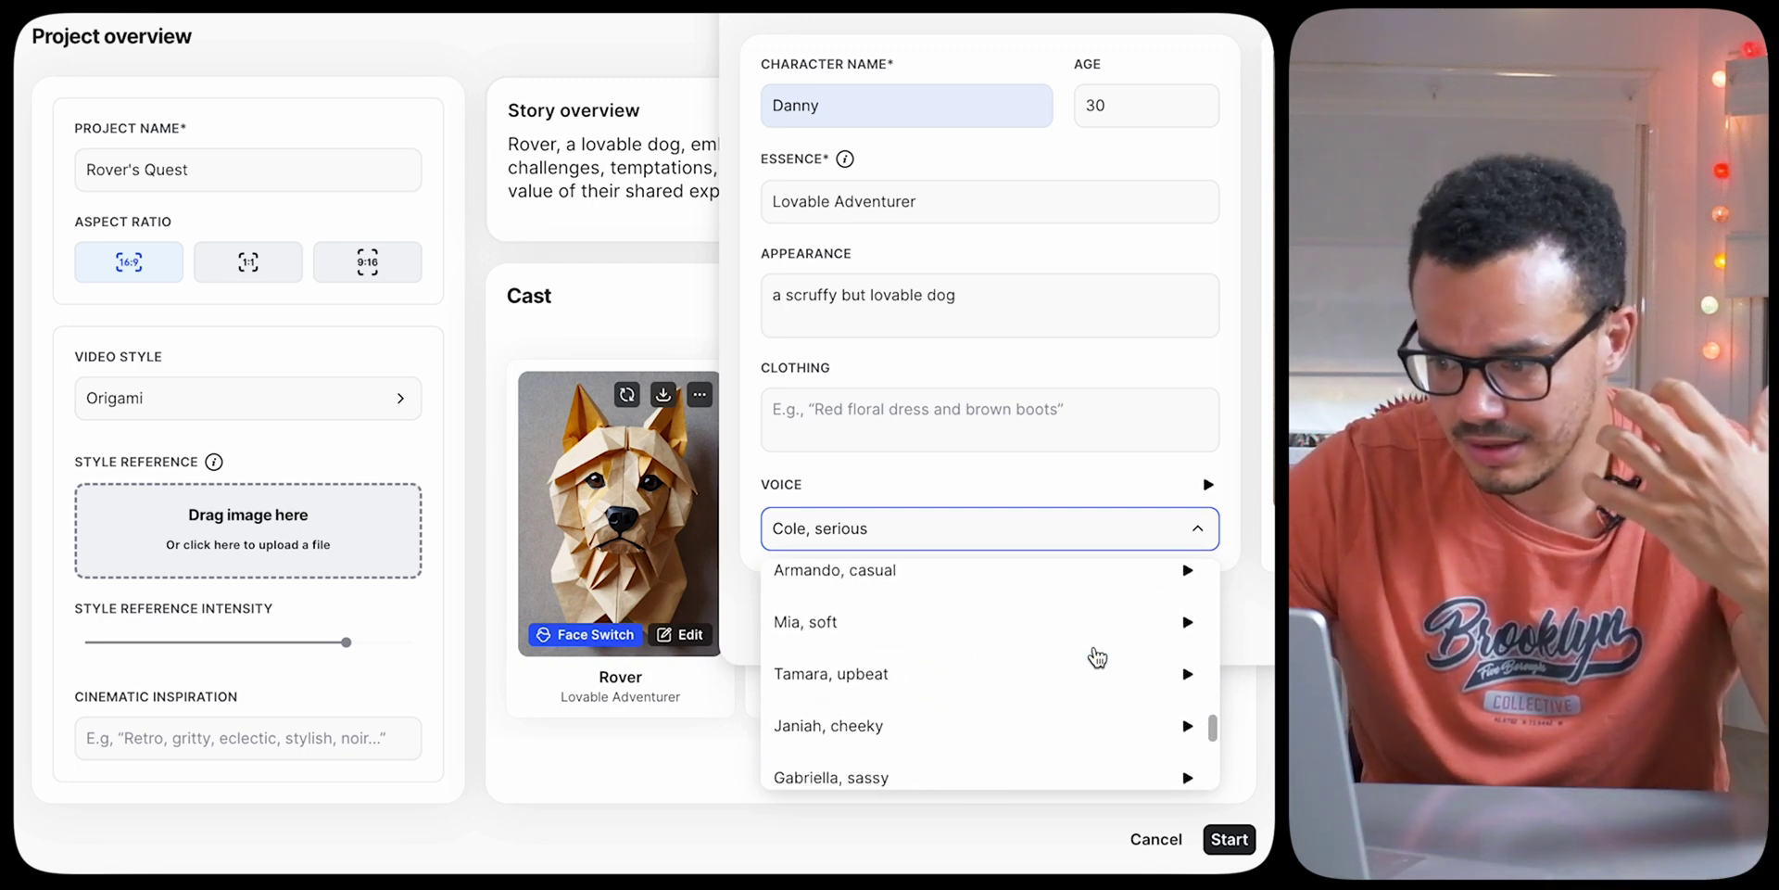
scroll(1097, 656, down, 2)
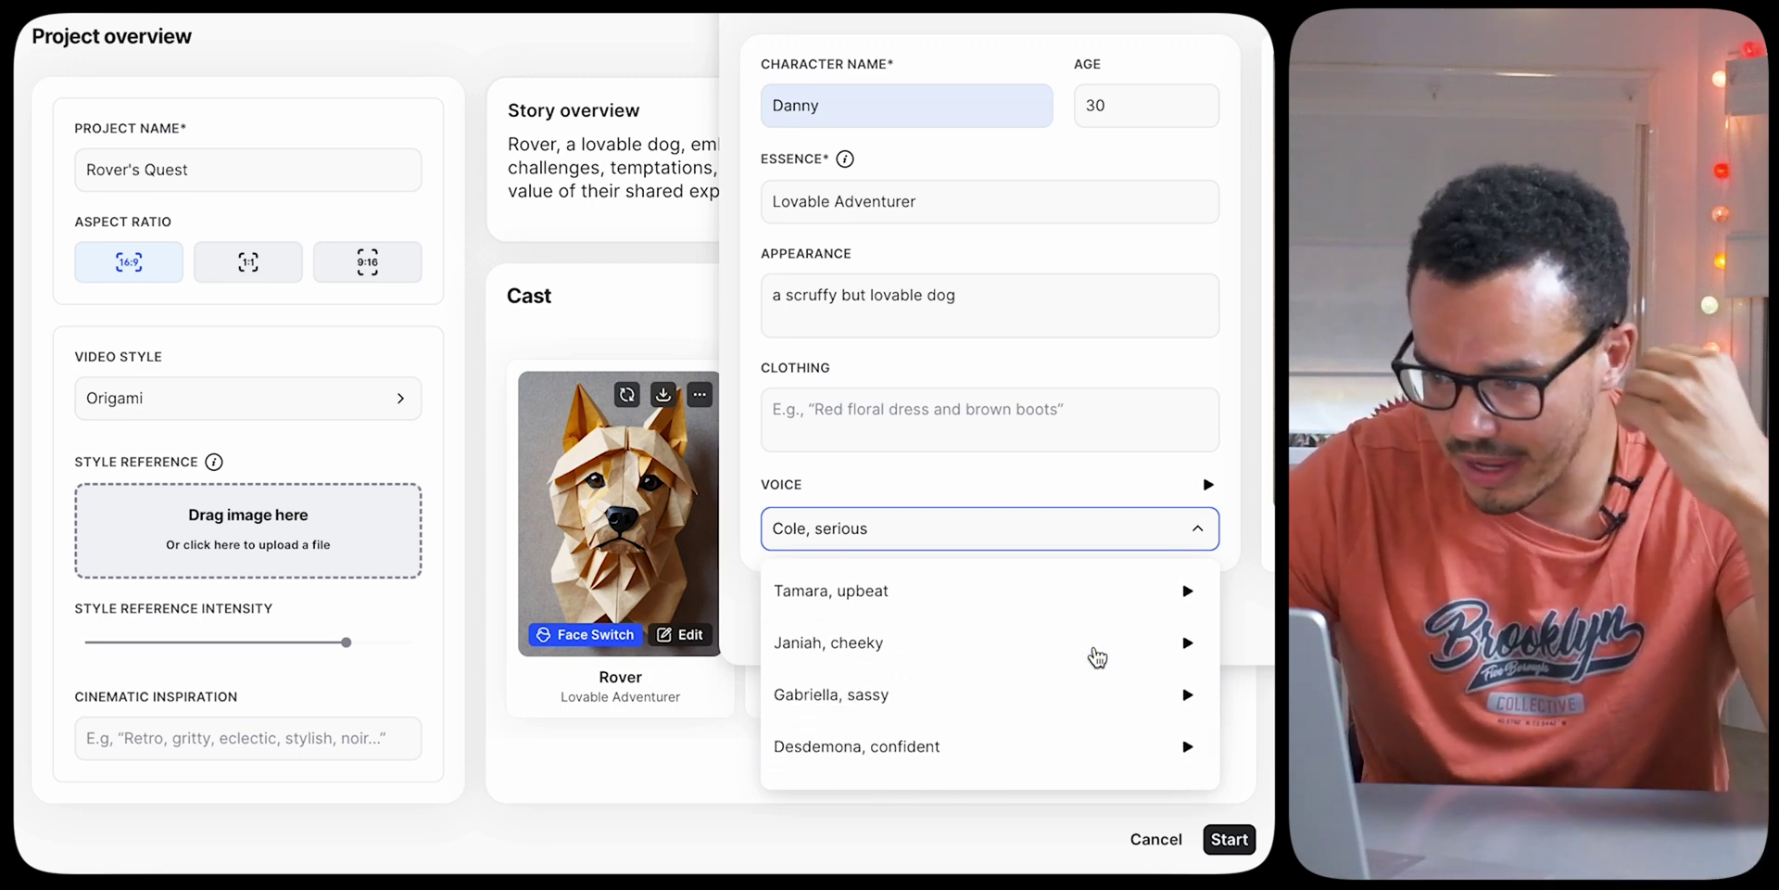
scroll(1097, 656, down, 3)
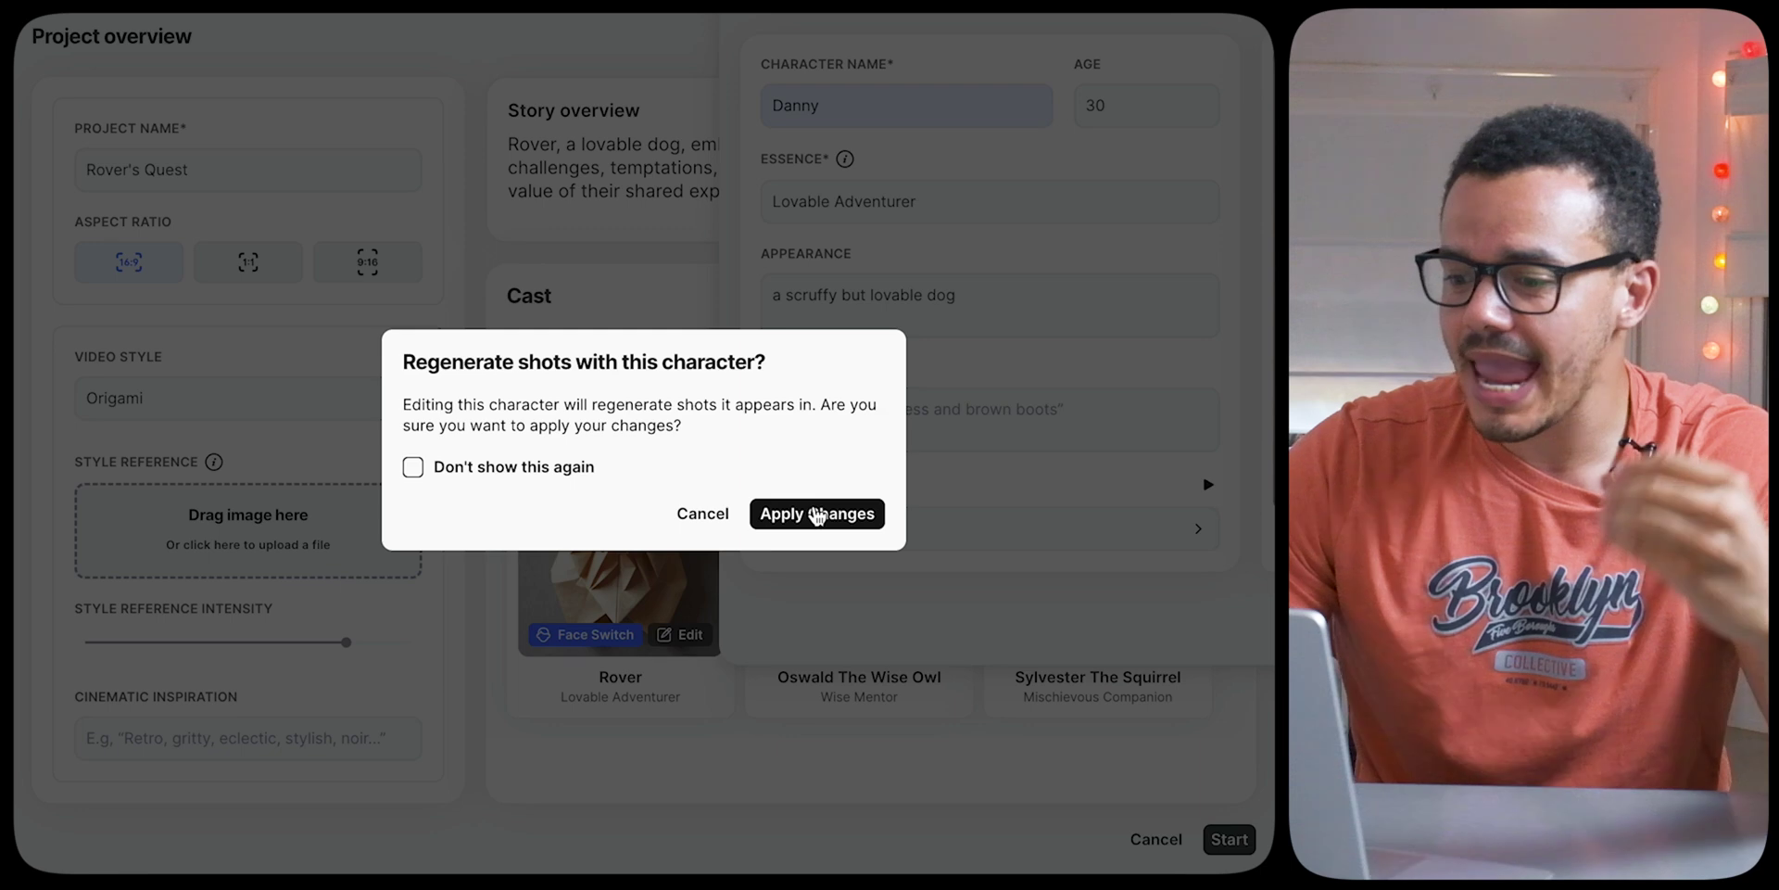
Apply the character changes so the shots regenerate with Danny
click(821, 517)
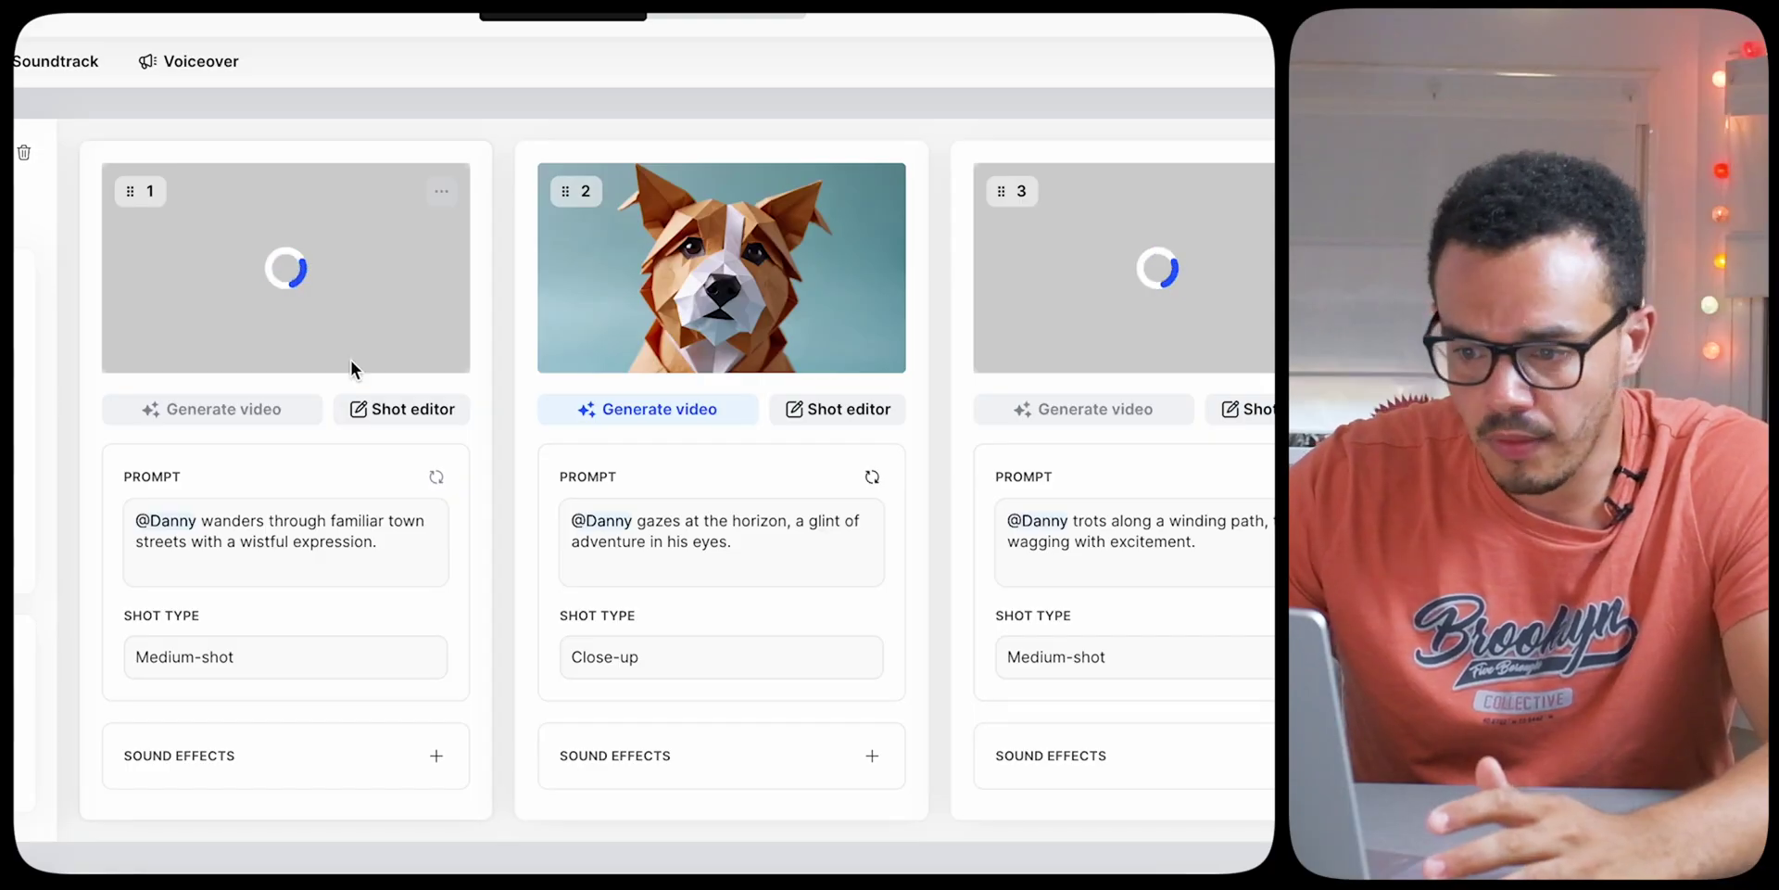
Scroll the storyboard while shot images render, ending back at Scene 1's row
scroll(59, 350, down, 7)
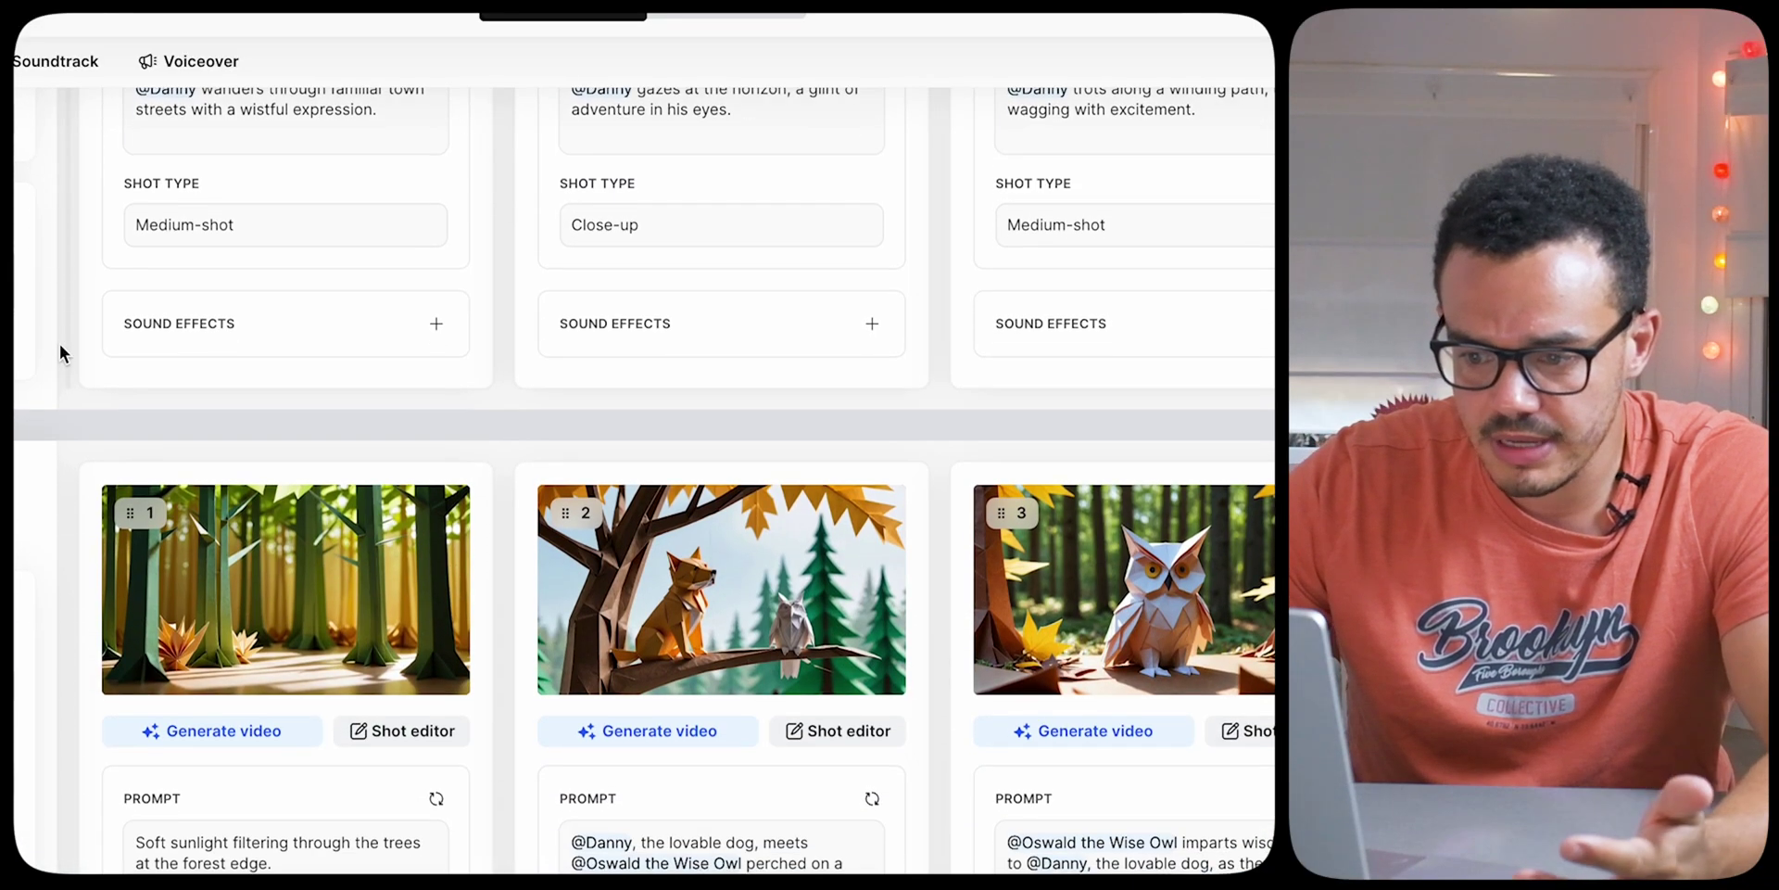
scroll(59, 350, down, 14)
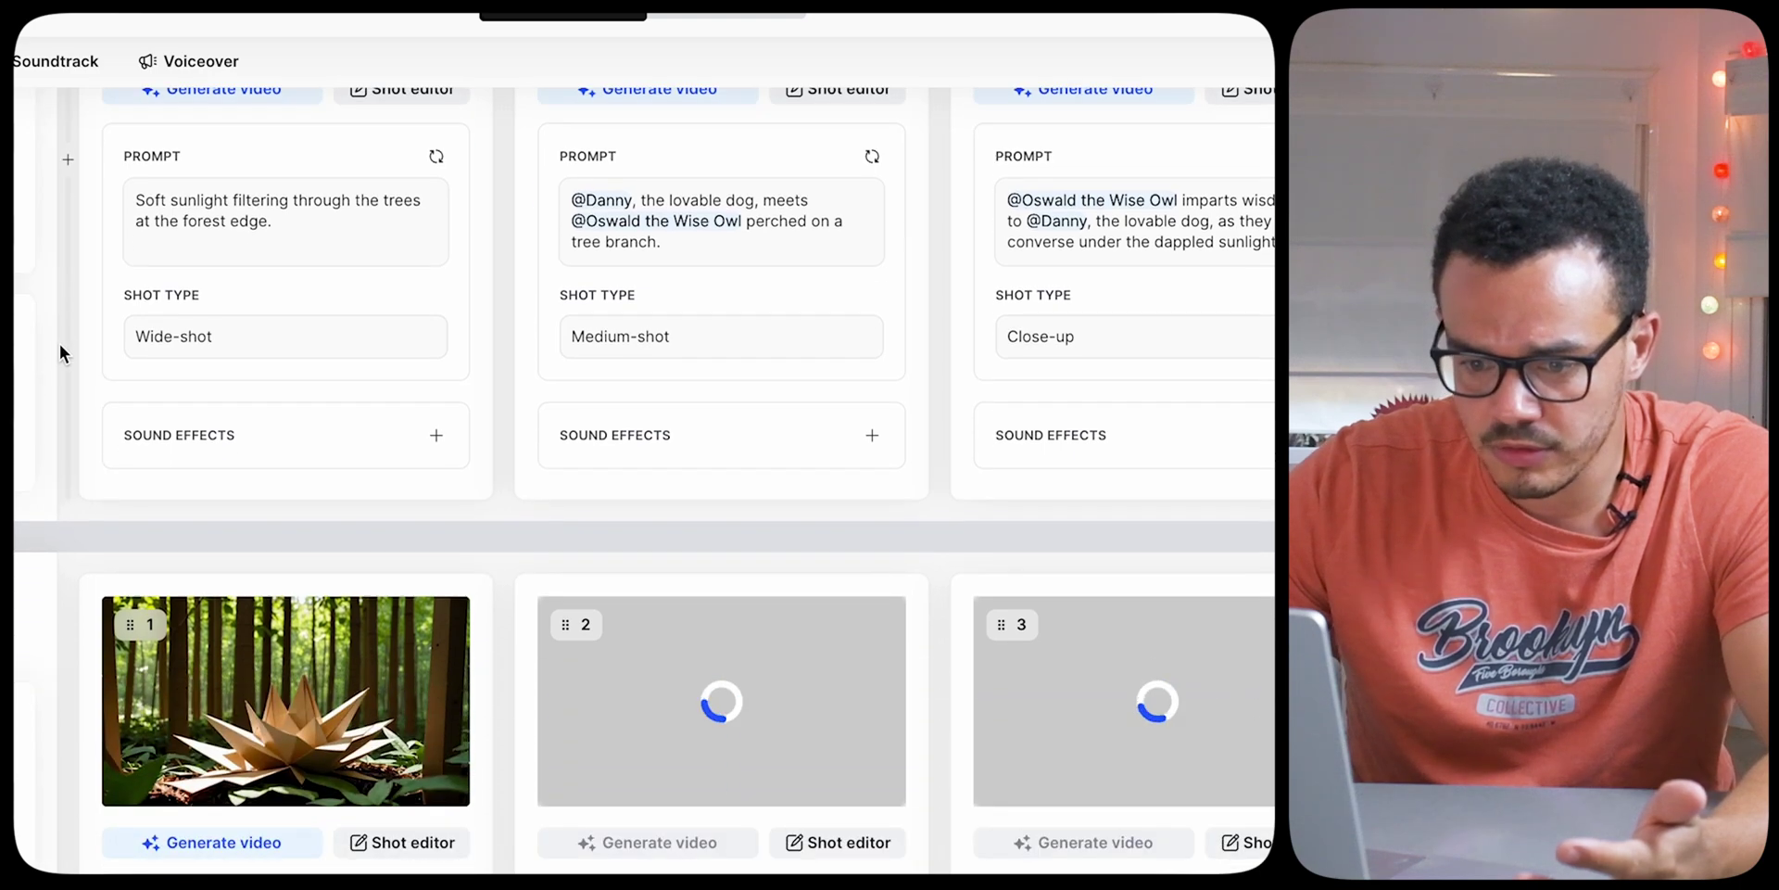
scroll(59, 352, down, 12)
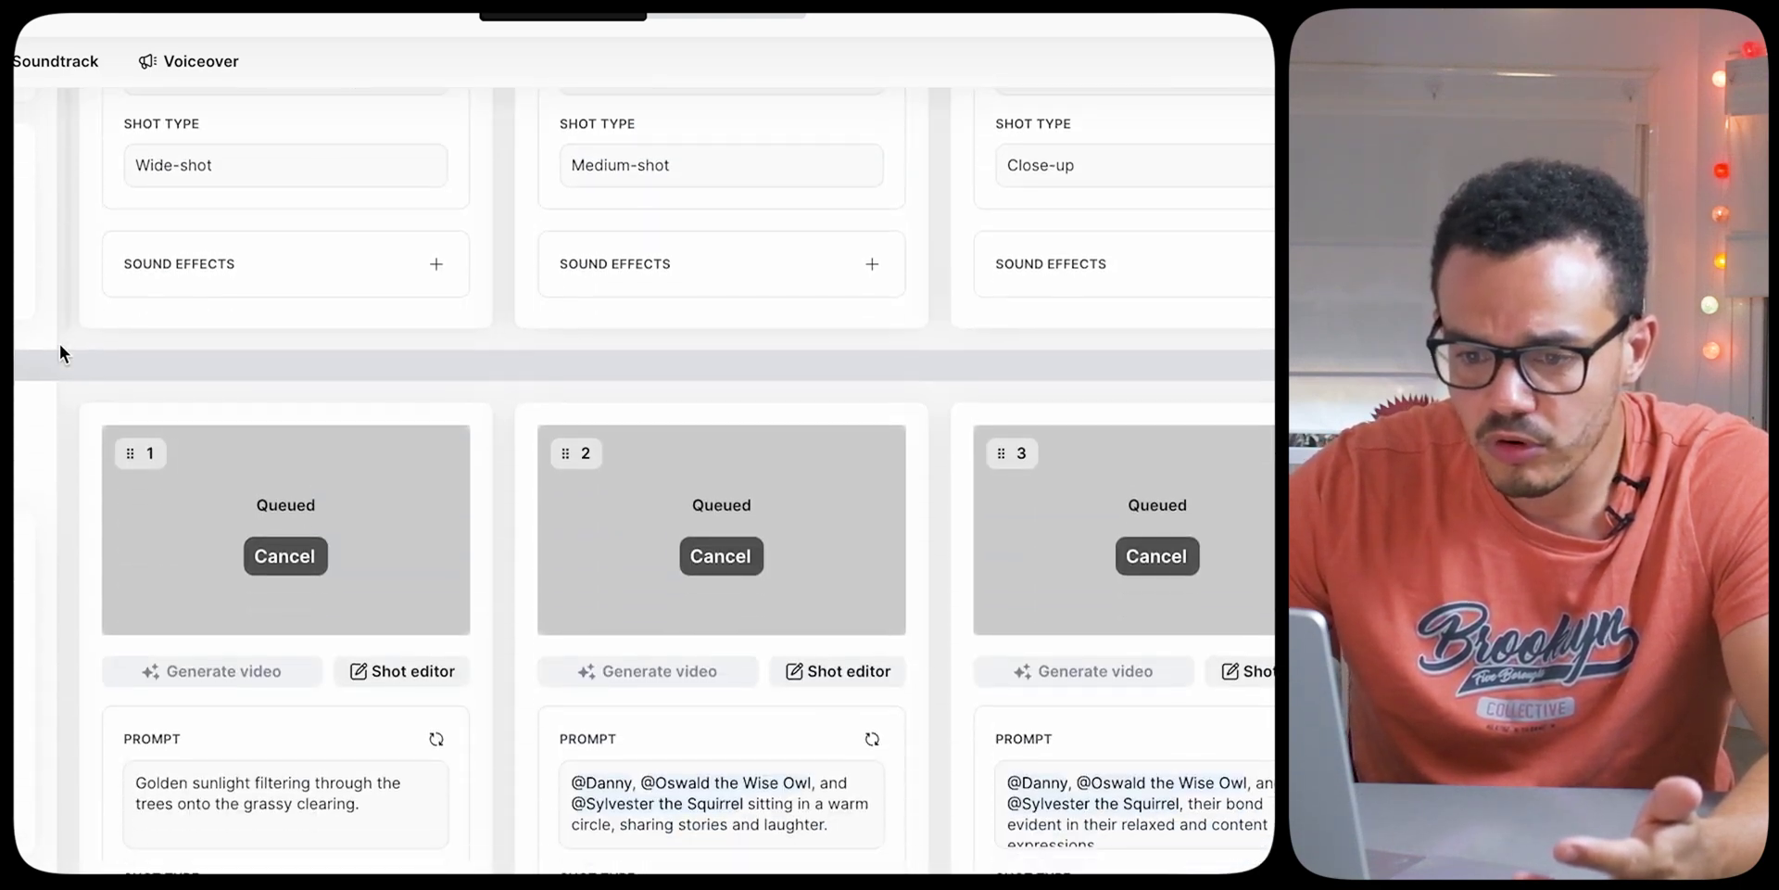
scroll(59, 352, down, 3)
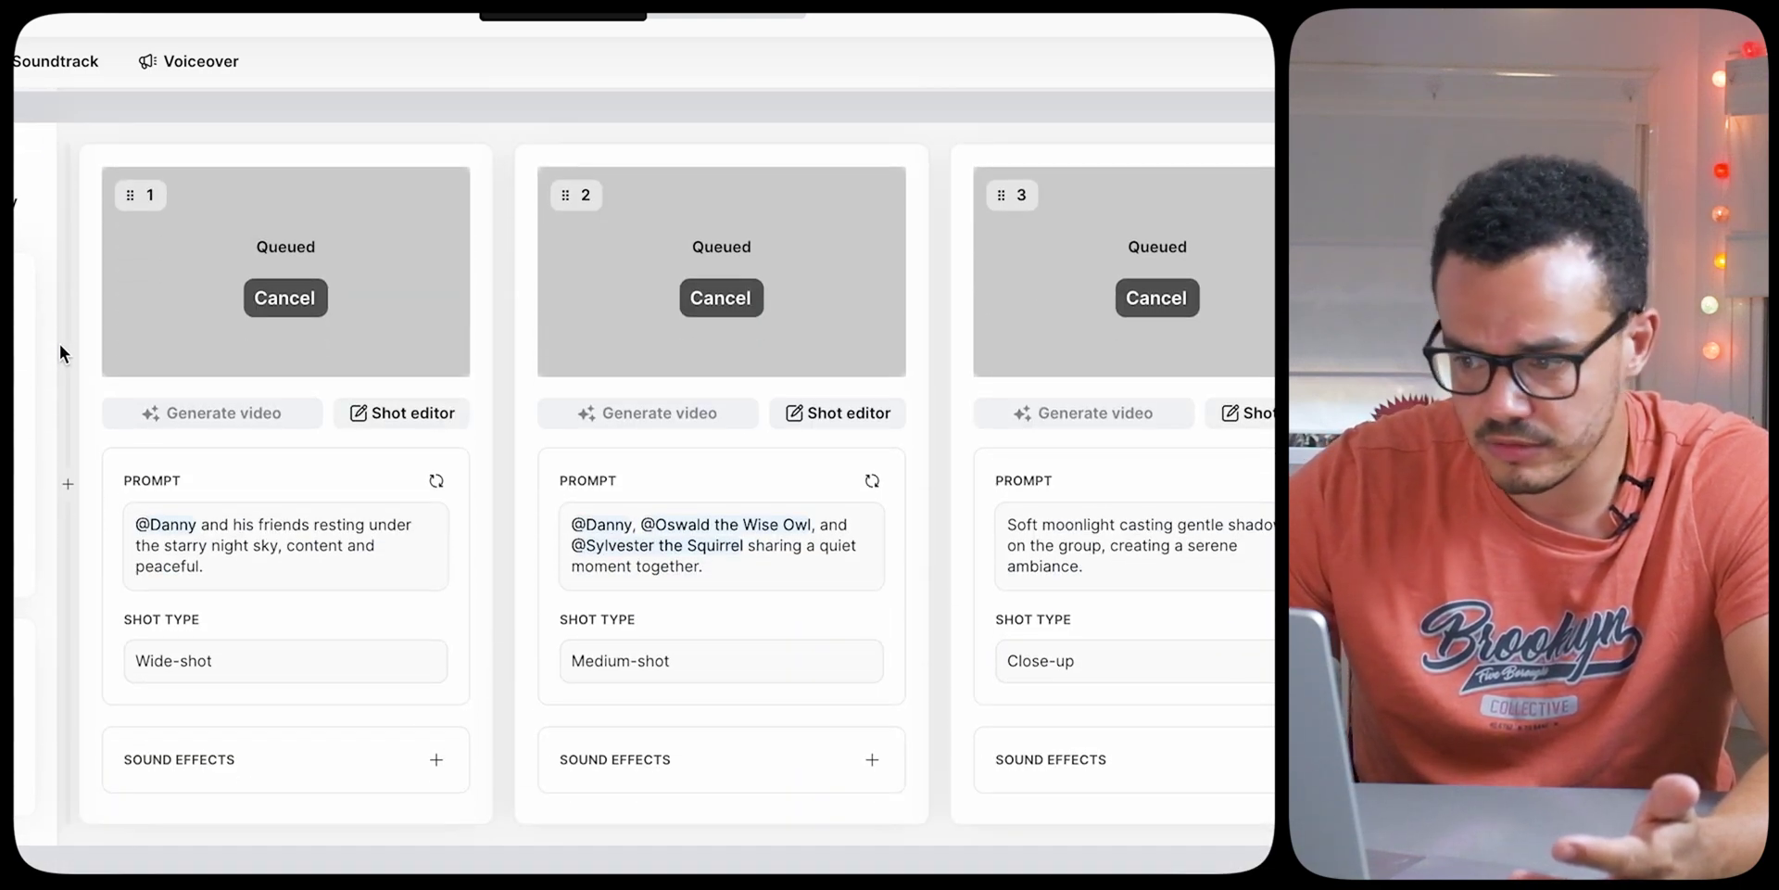
scroll(59, 353, up, 1)
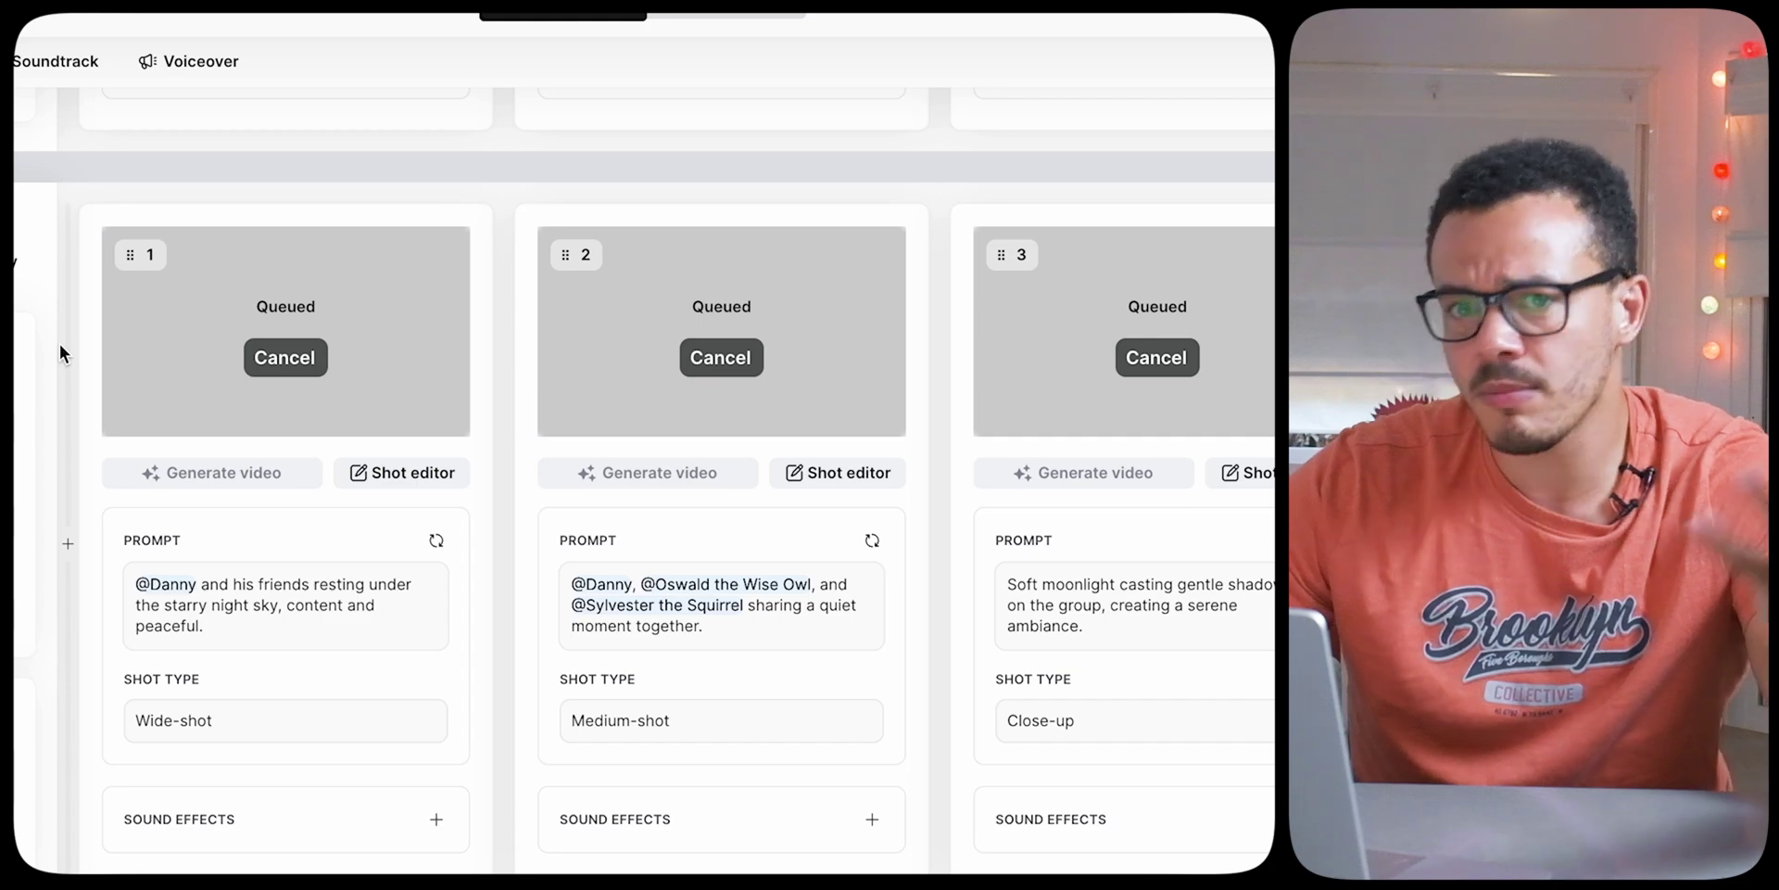
scroll(60, 344, up, 5)
scroll(59, 343, up, 9)
scroll(59, 343, down, 6)
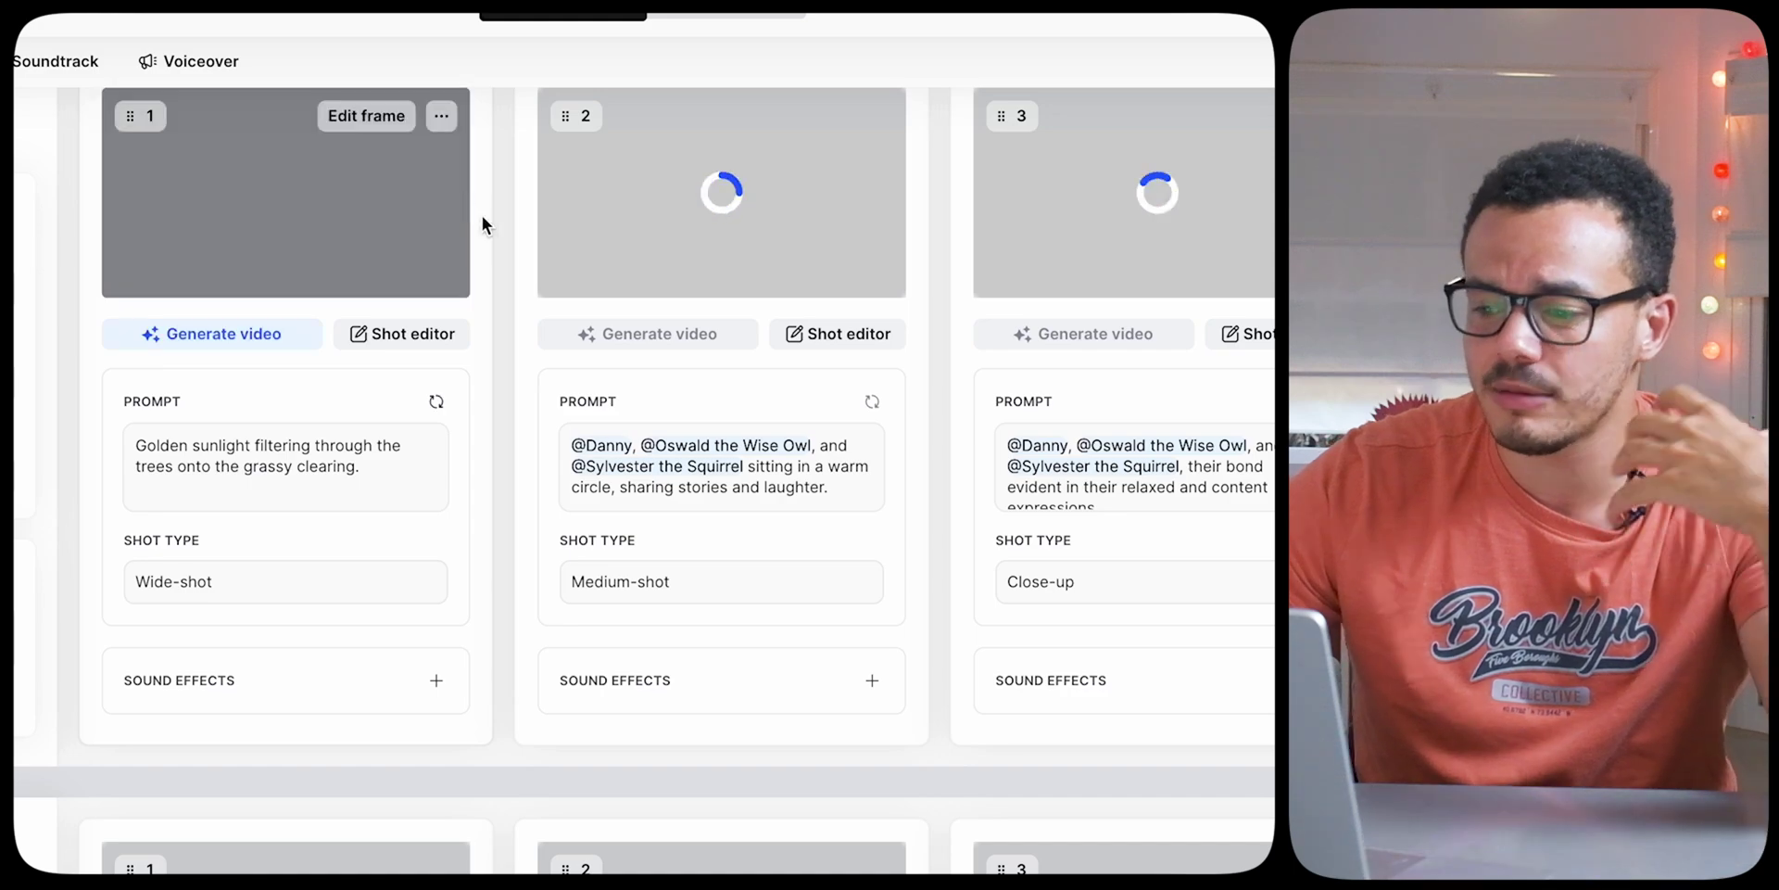
scroll(483, 223, down, 5)
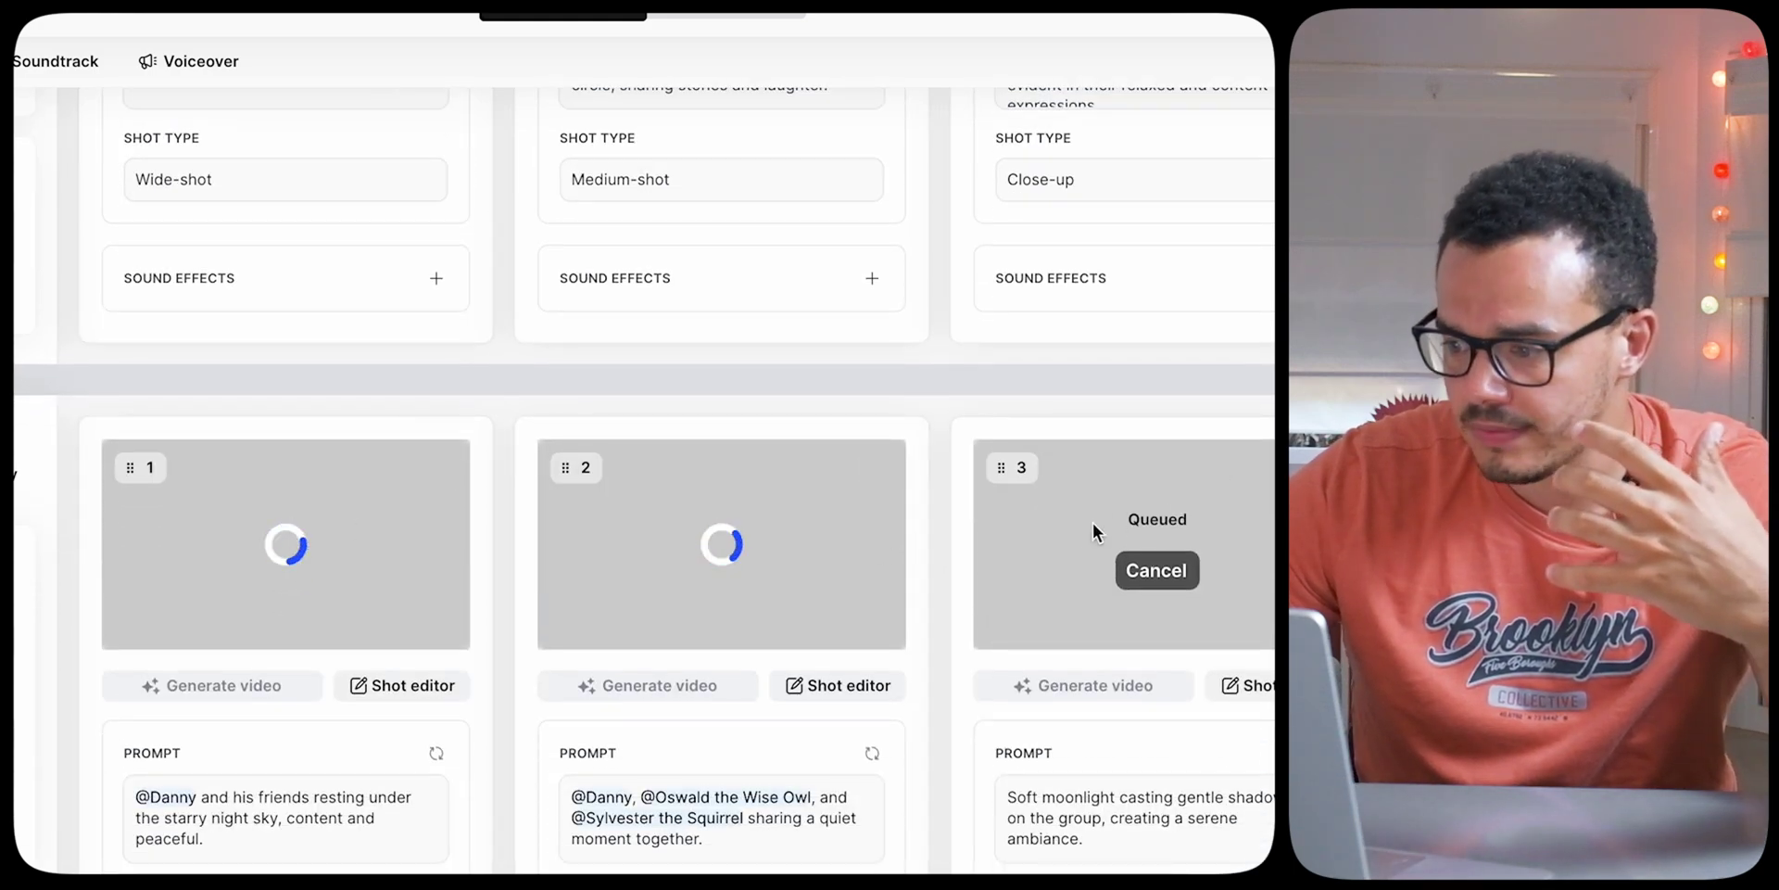
scroll(747, 548, up, 15)
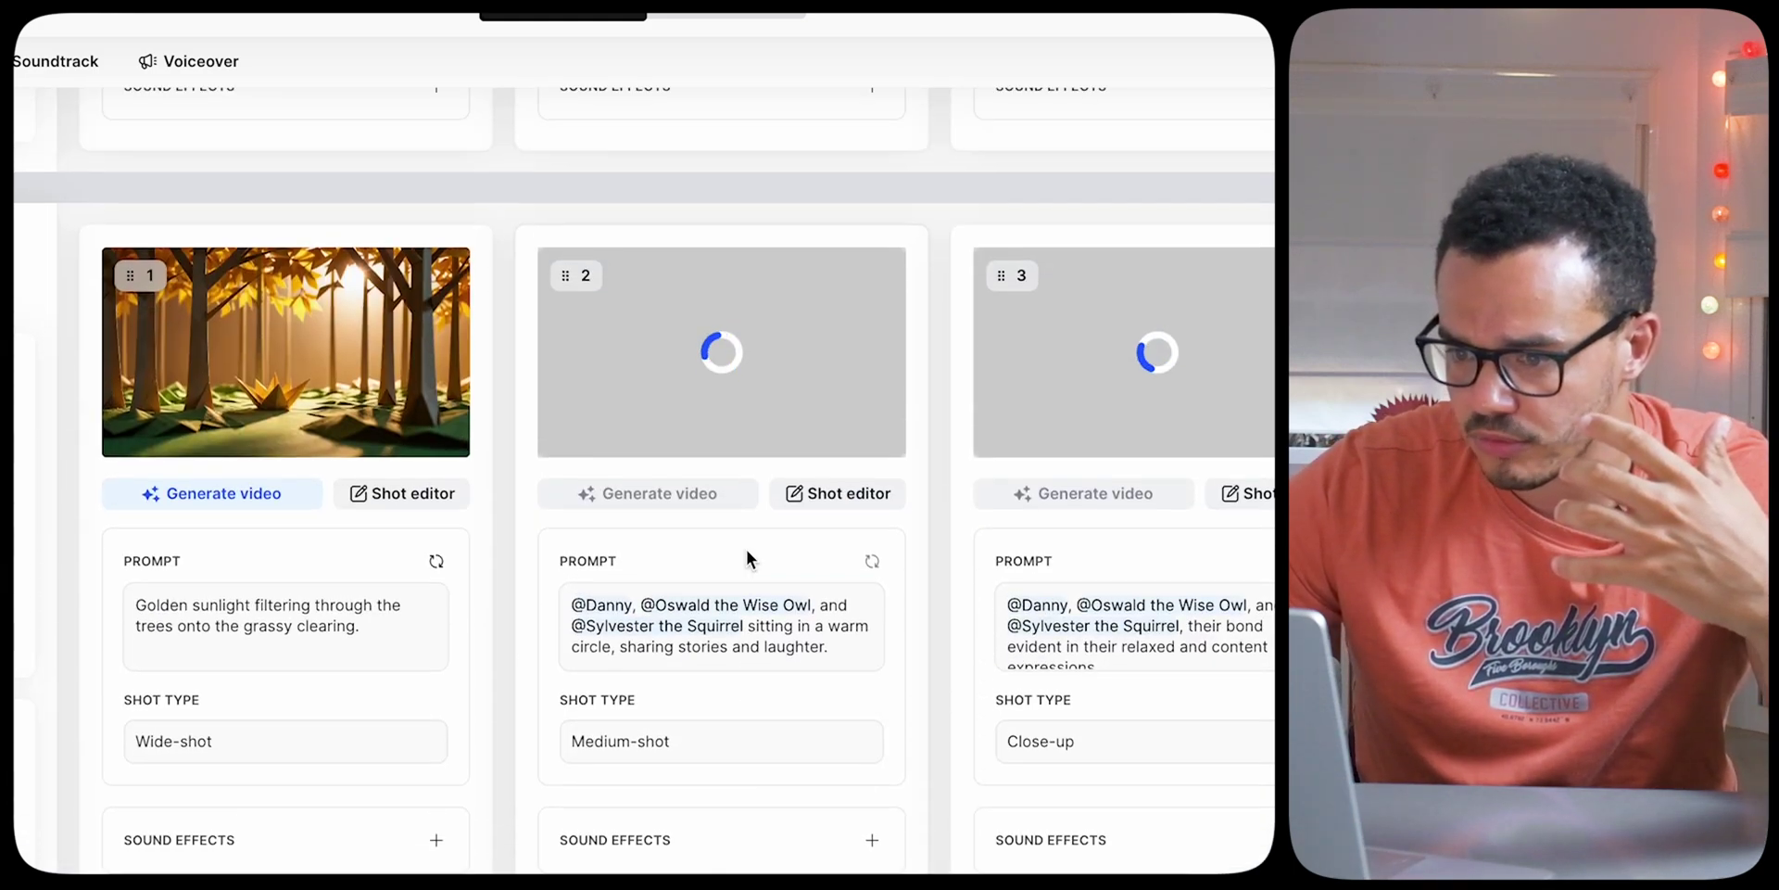
scroll(747, 548, up, 10)
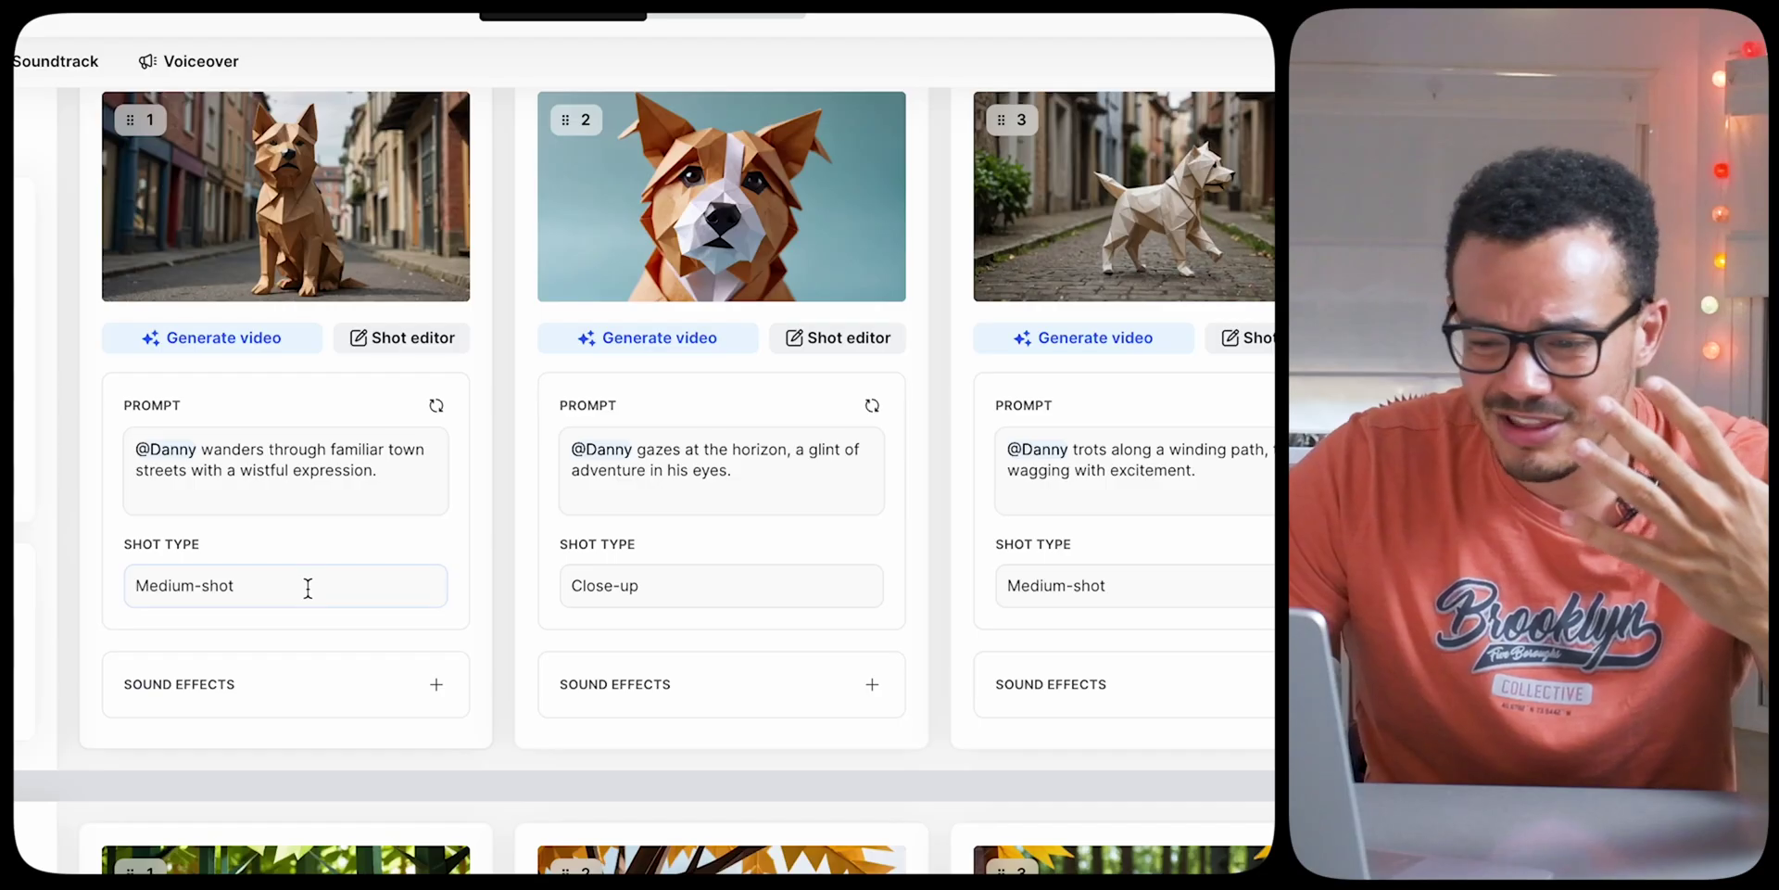
Change shot 1's Shot Type to Extreme Close-up, then settle on Wide-shot
click(308, 585)
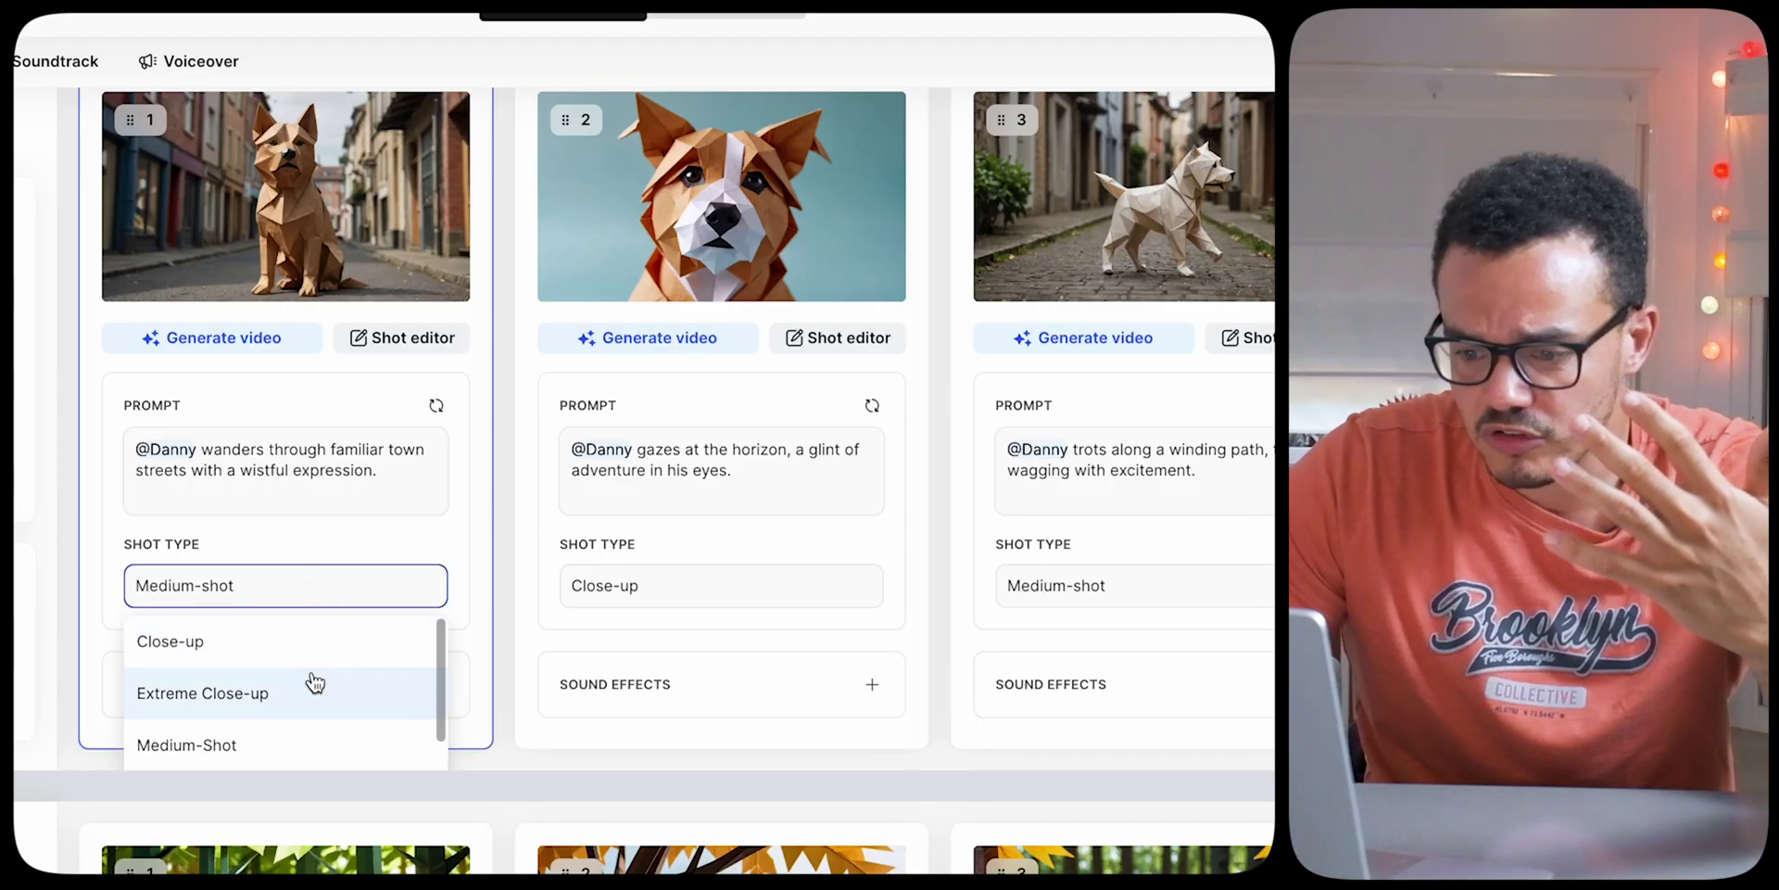
scroll(309, 679, down, 1)
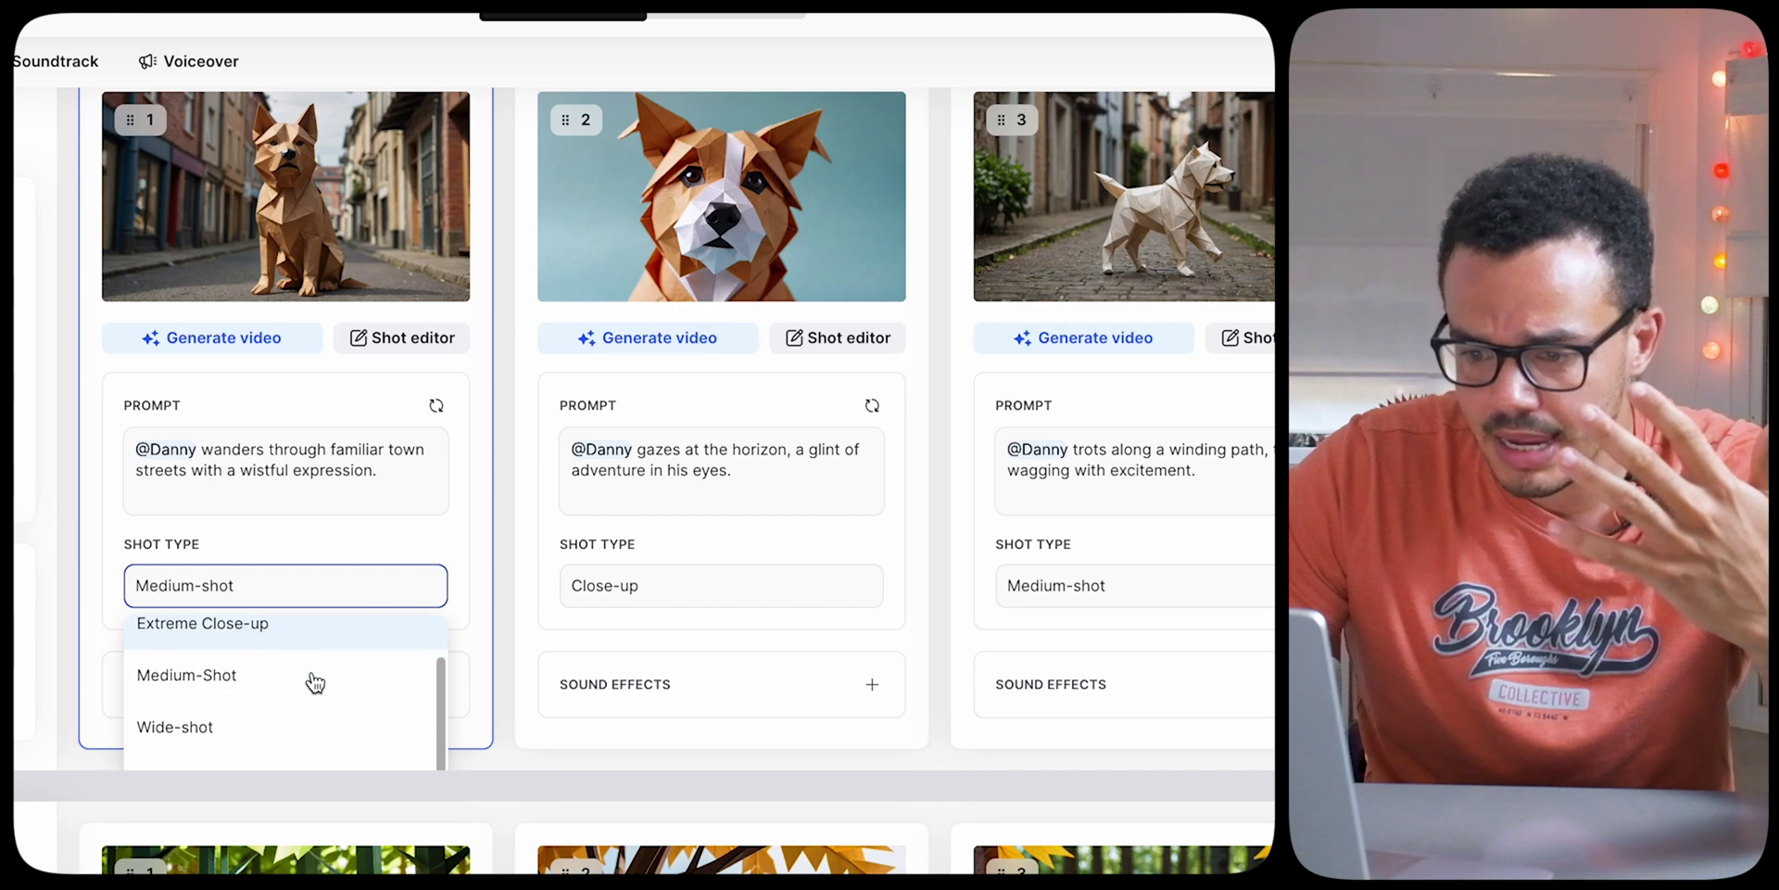
scroll(311, 679, up, 1)
click(310, 677)
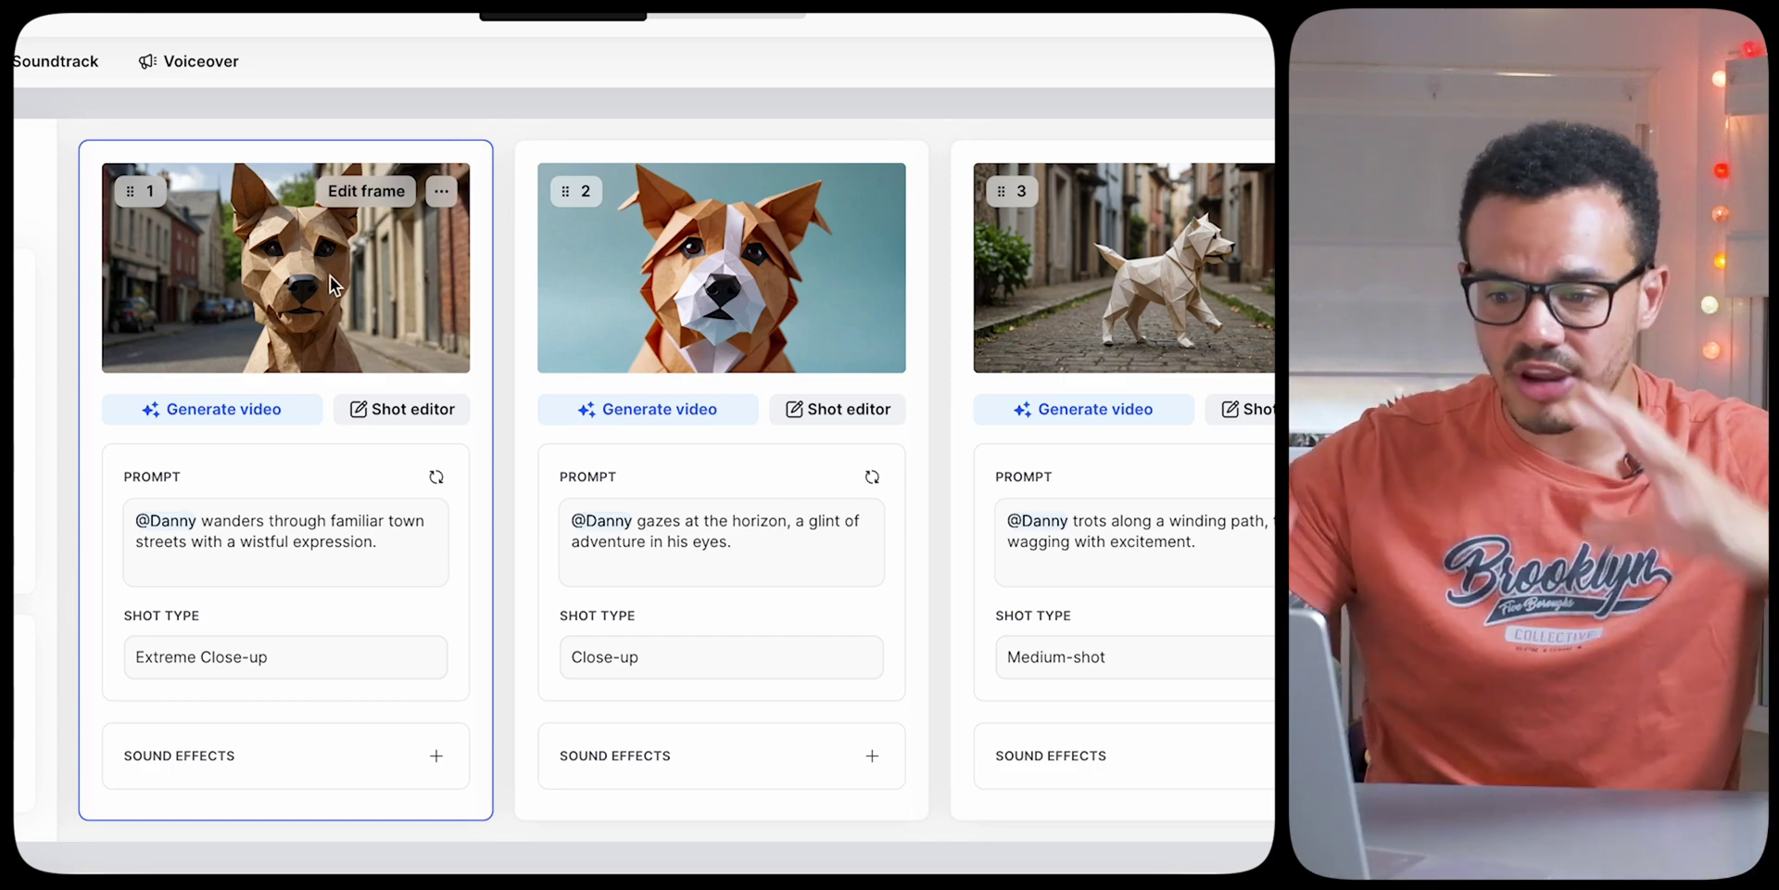
click(277, 653)
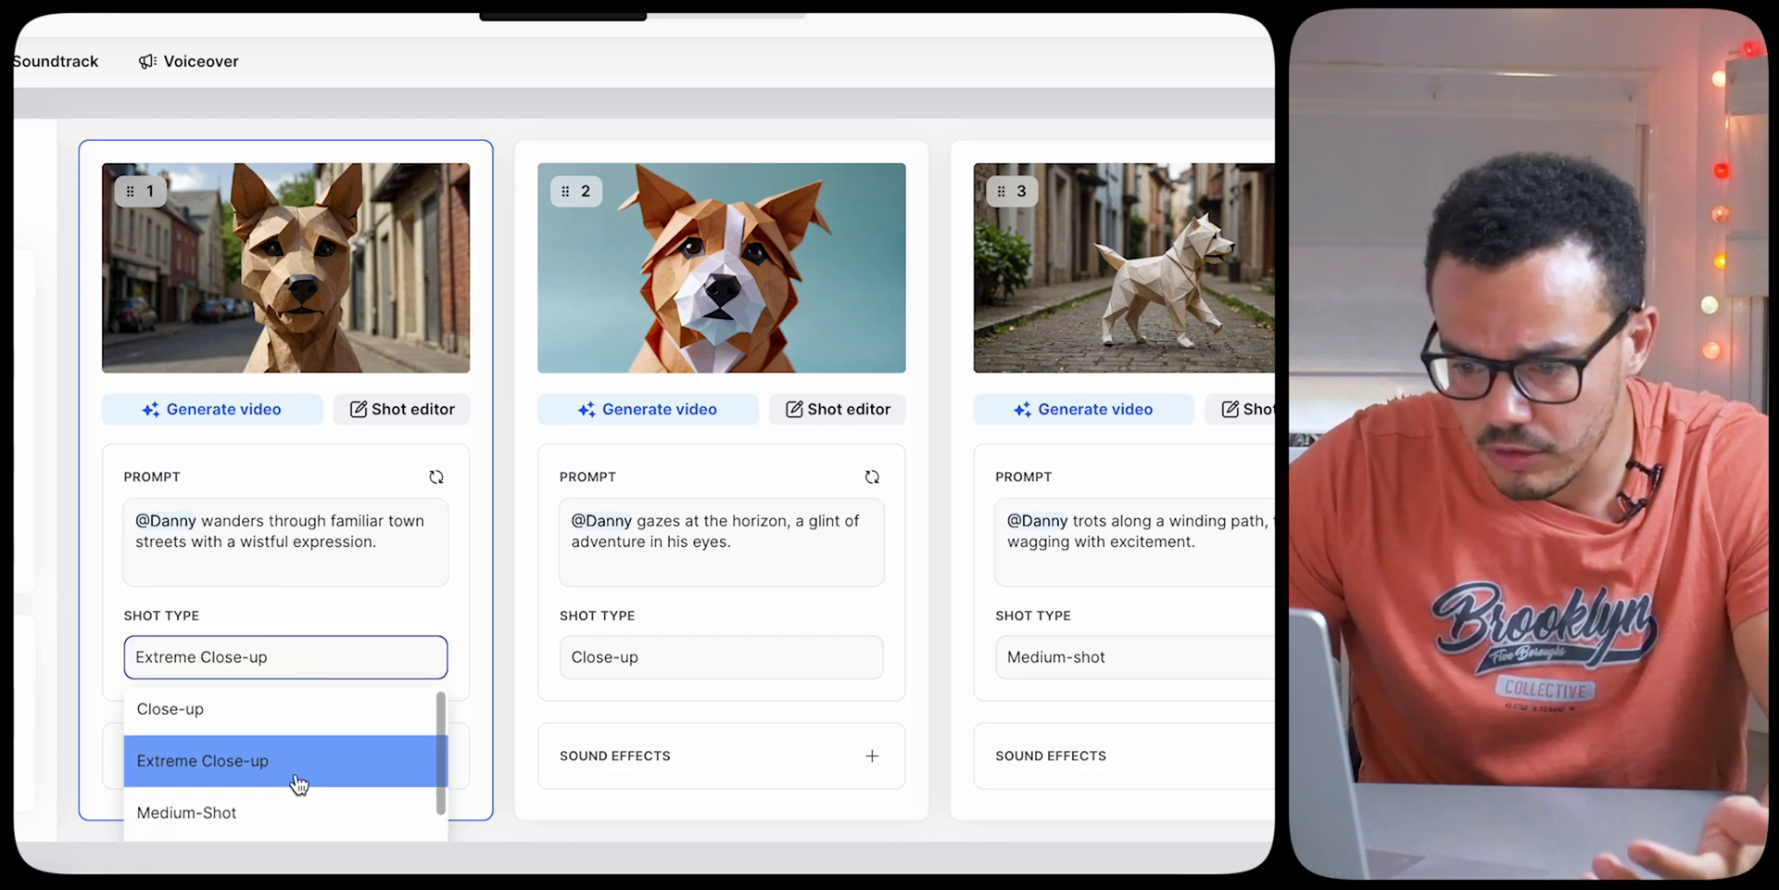
scroll(298, 784, down, 2)
click(252, 762)
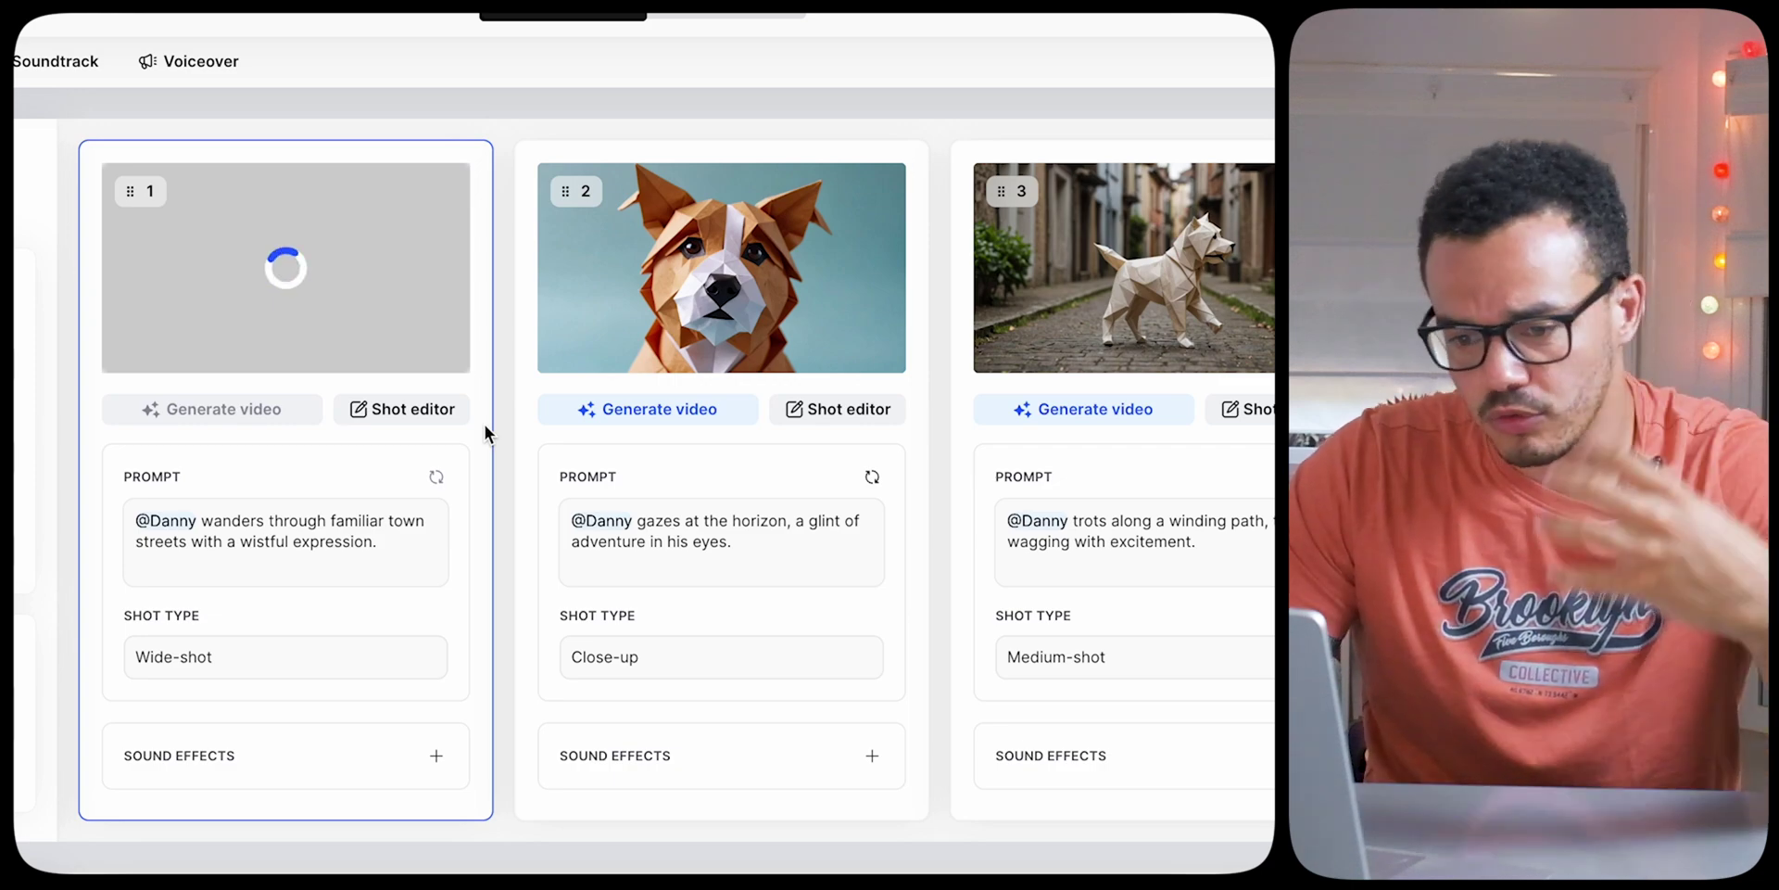
scroll(95, 429, left, 3)
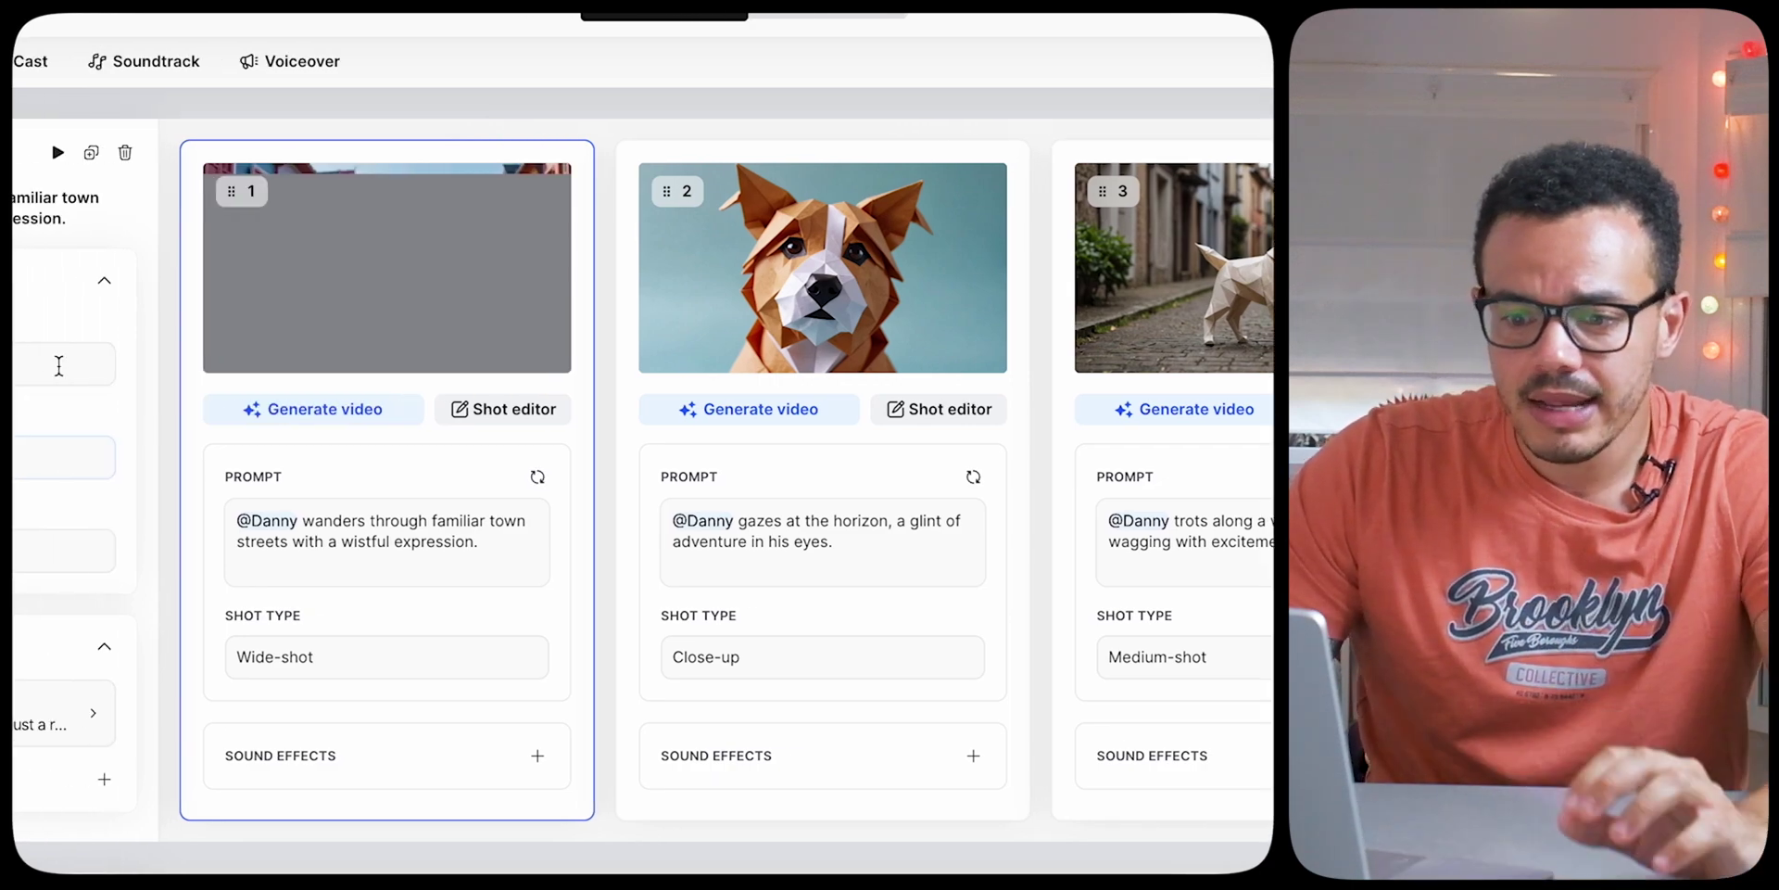
scroll(94, 429, left, 5)
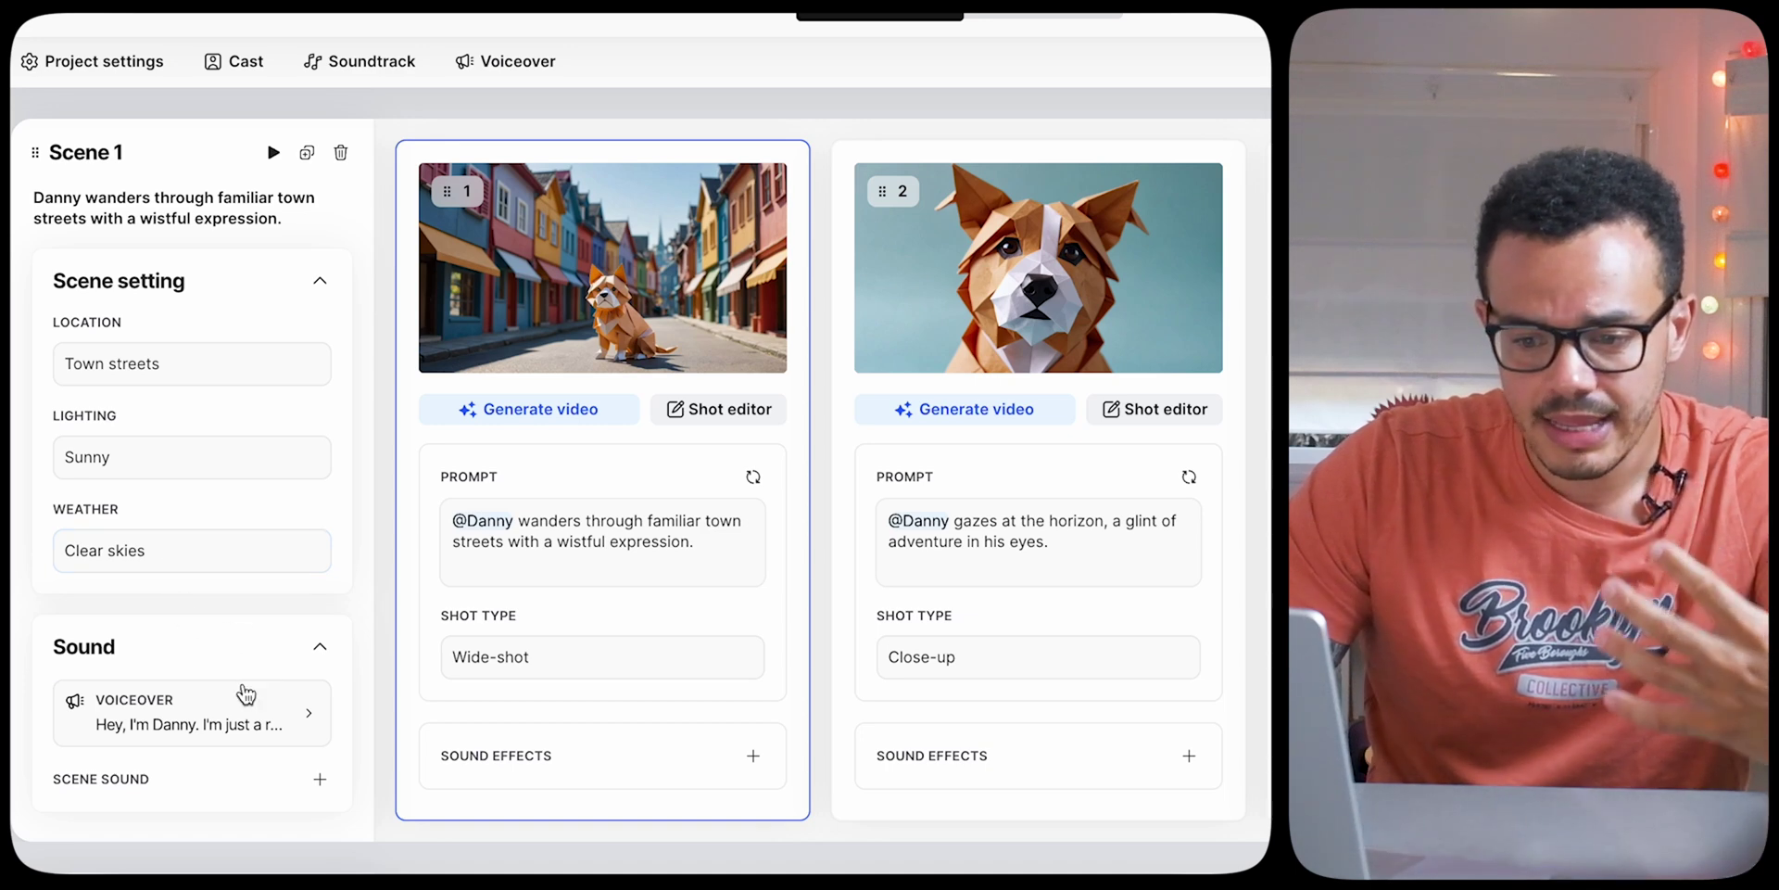
Open Scene 1's voiceover narration and play its audio
click(312, 725)
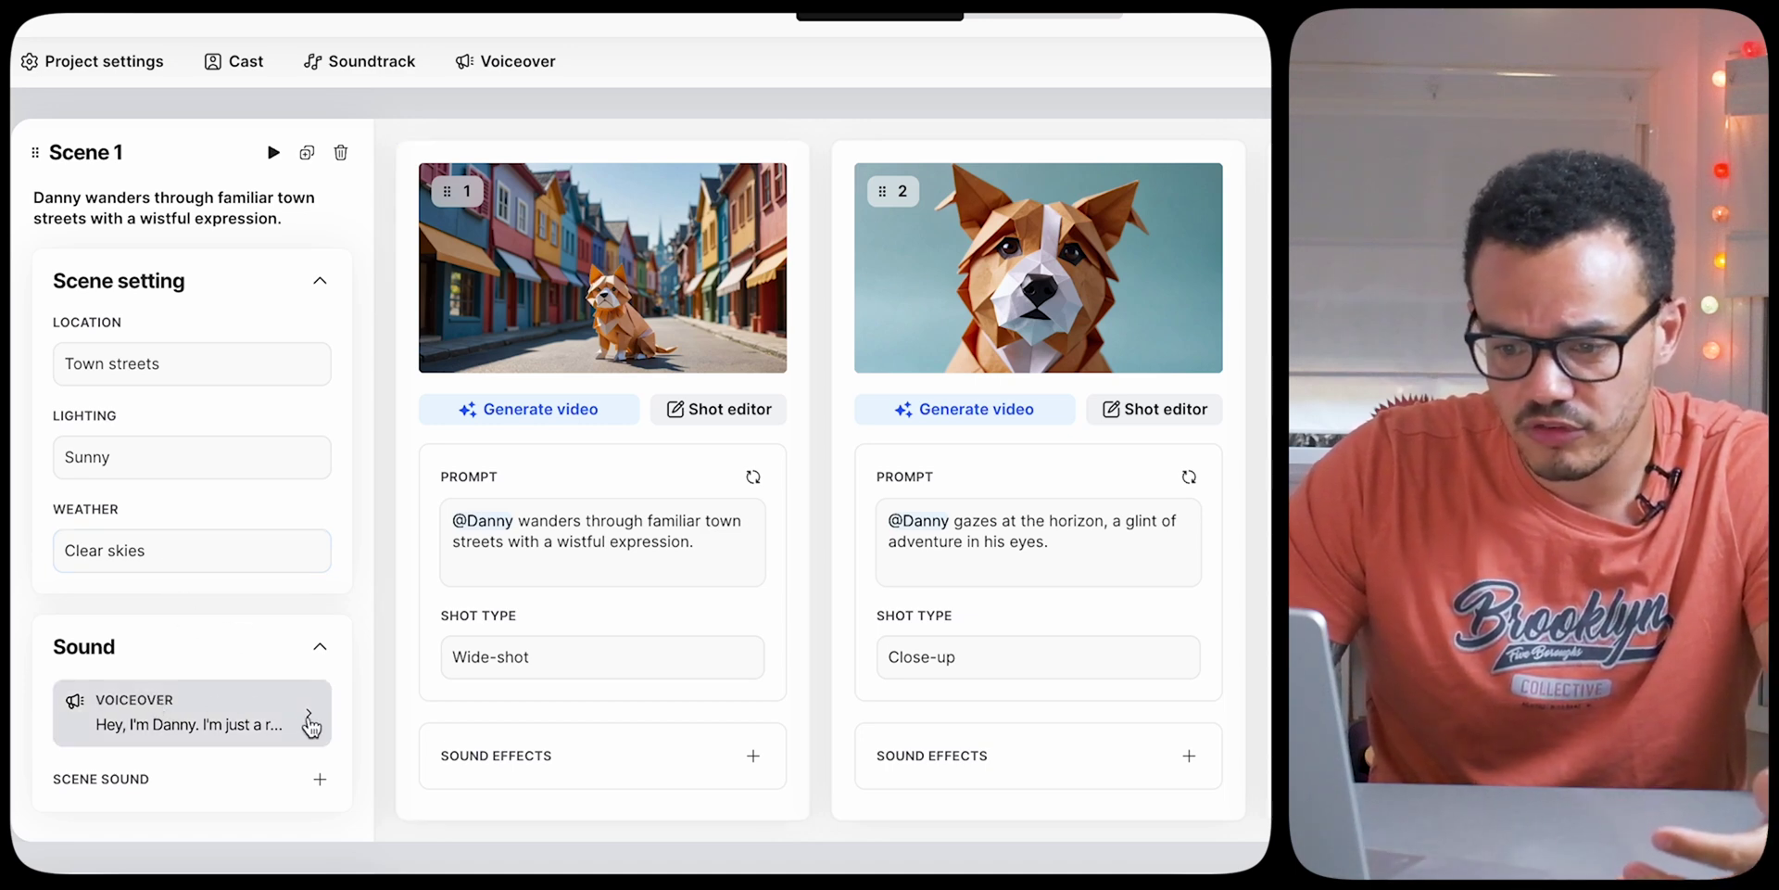
click(283, 711)
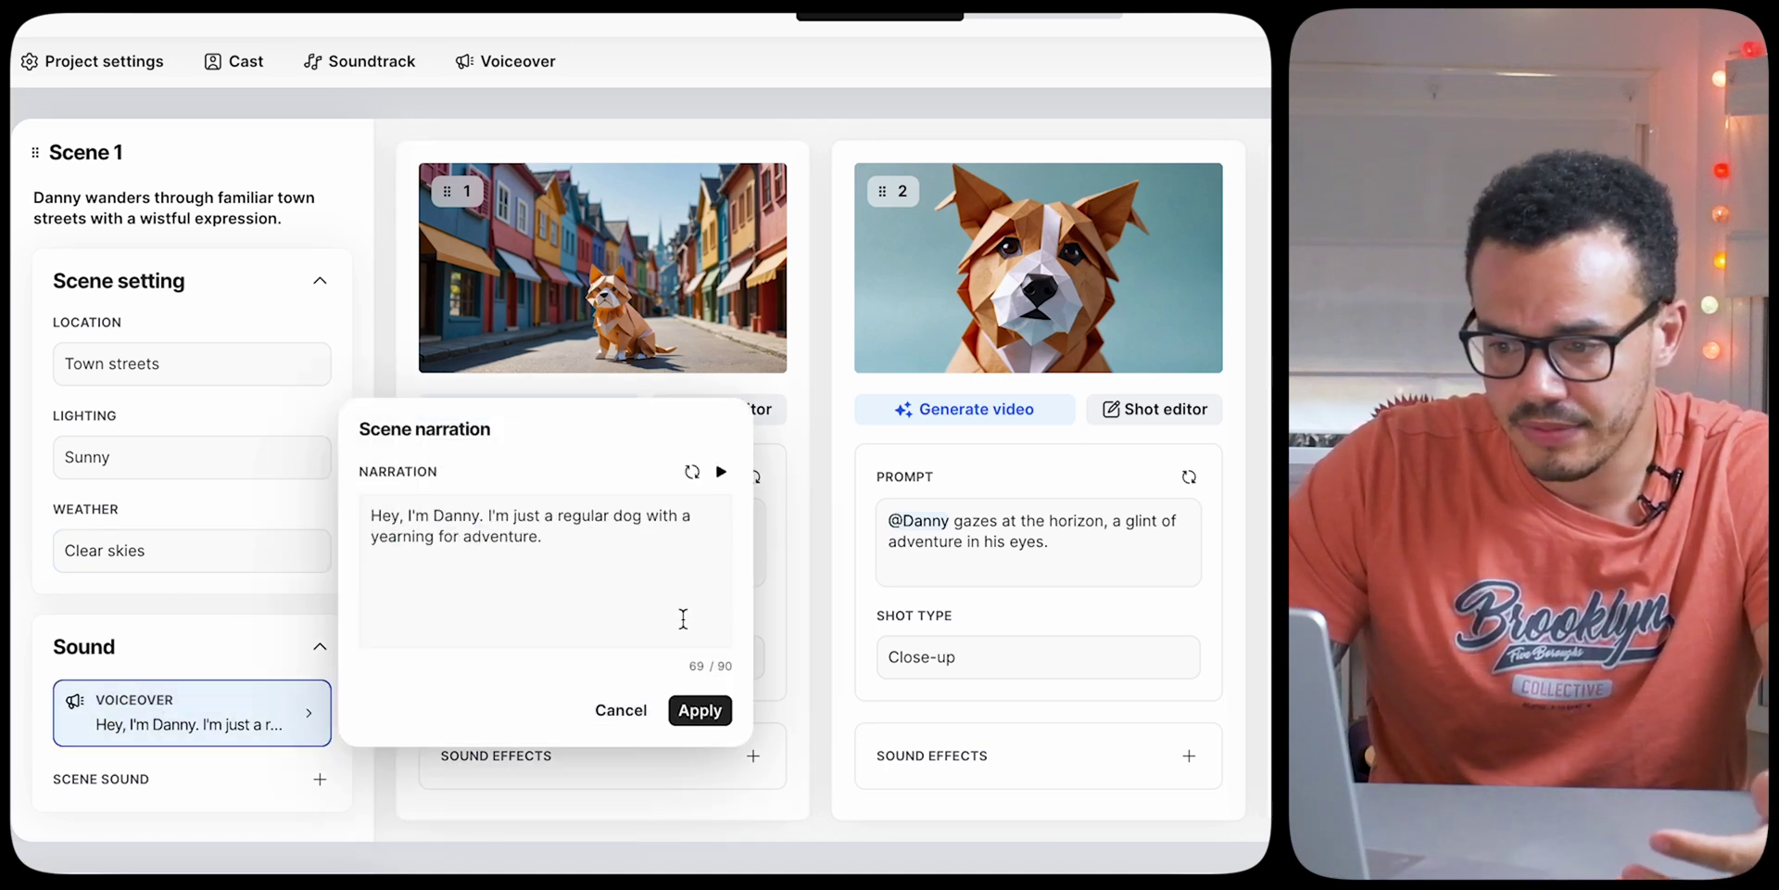
click(721, 472)
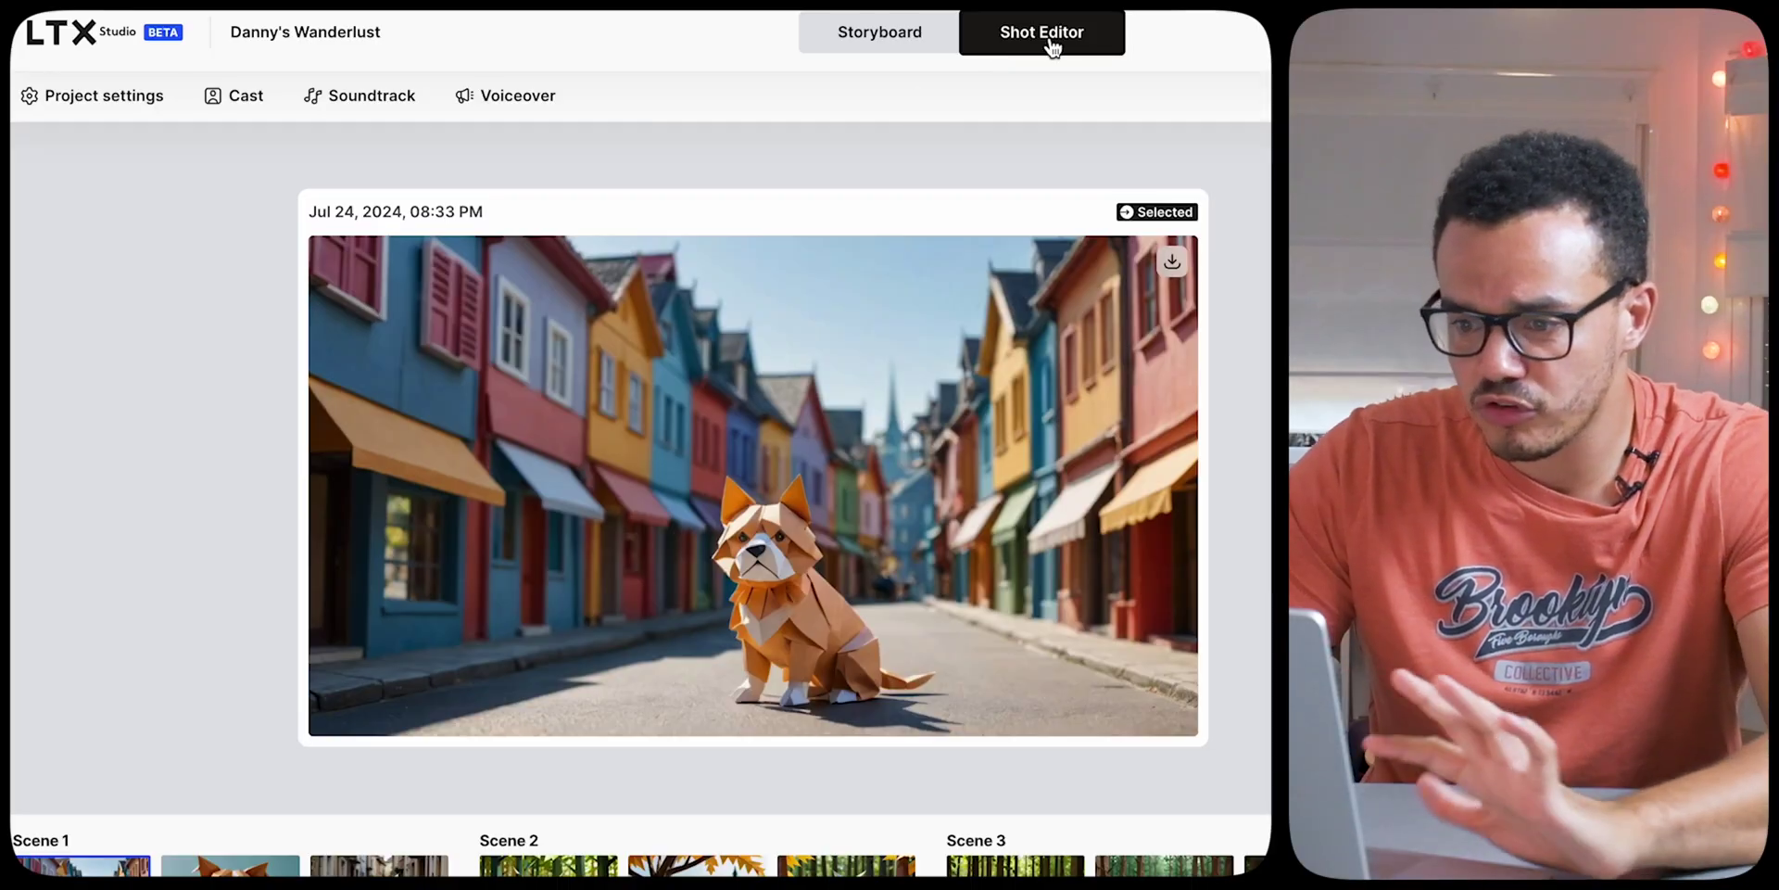
Open shot 1 from the storyboard in the Shot Editor
click(879, 32)
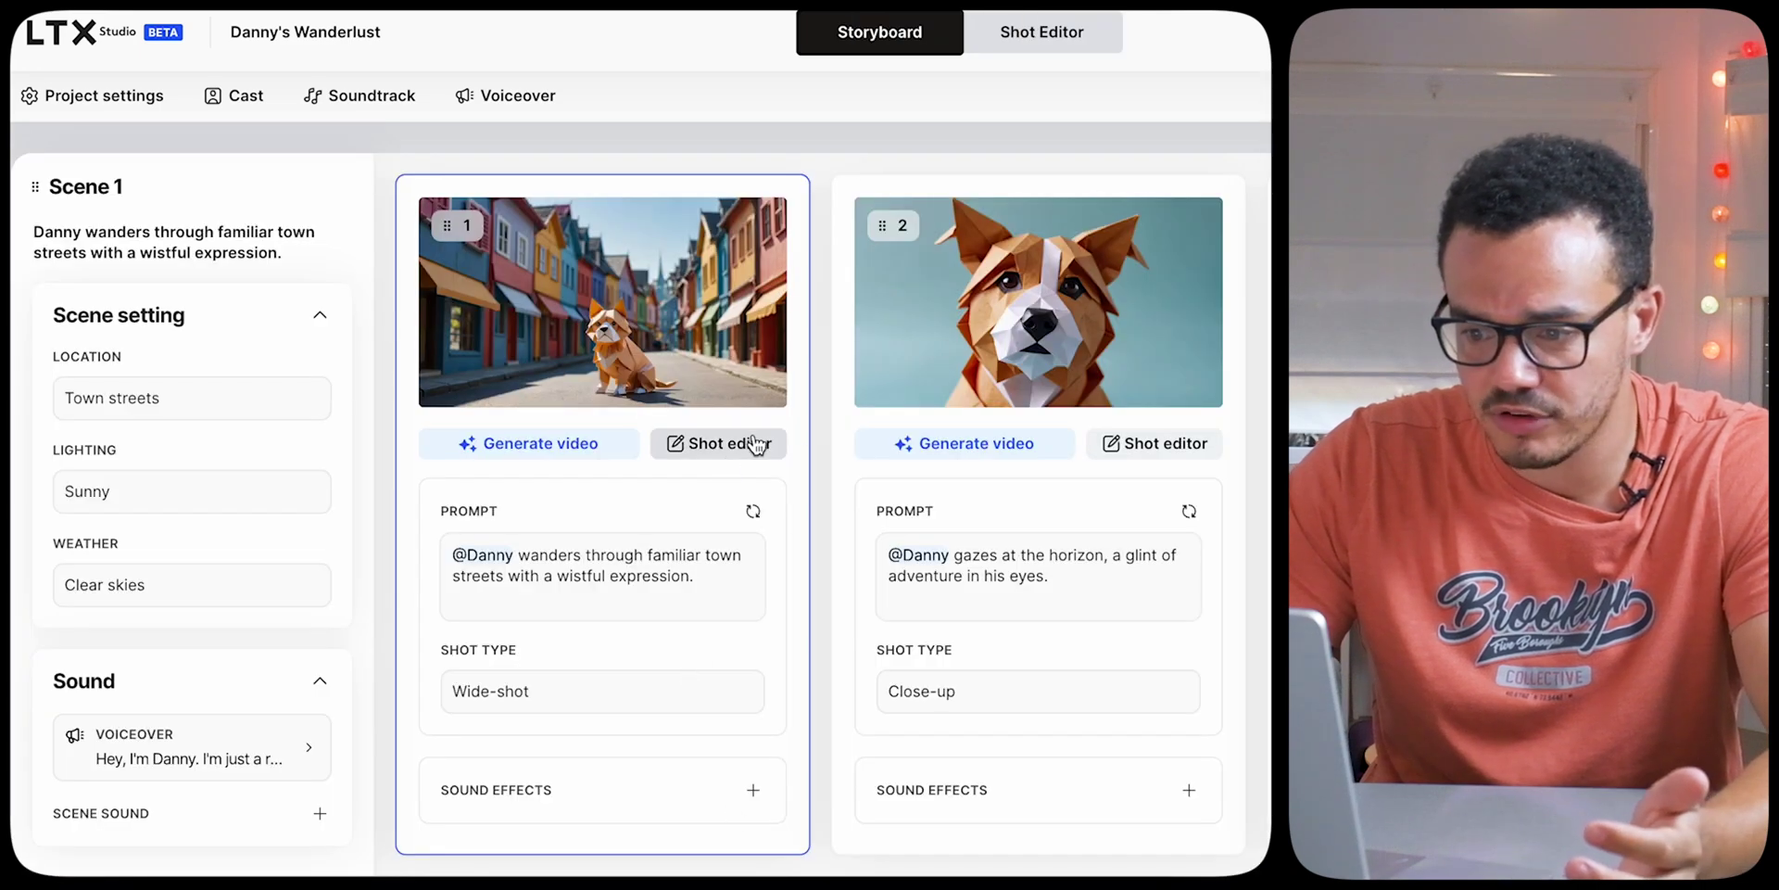
mouse_move(1181, 337)
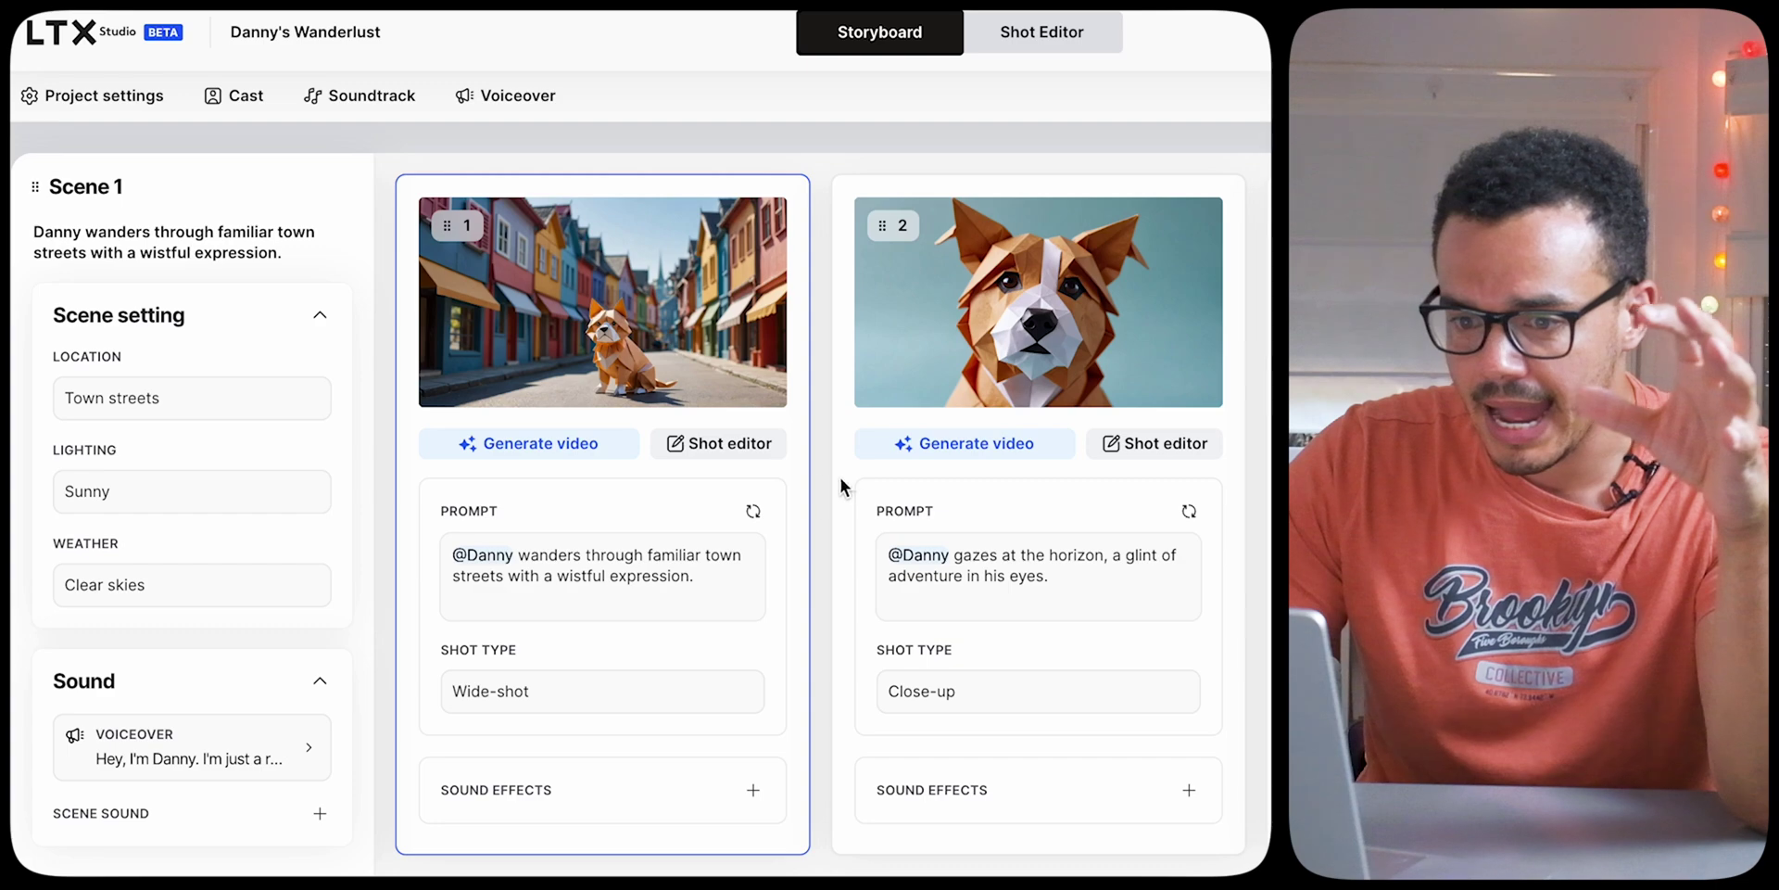
click(755, 452)
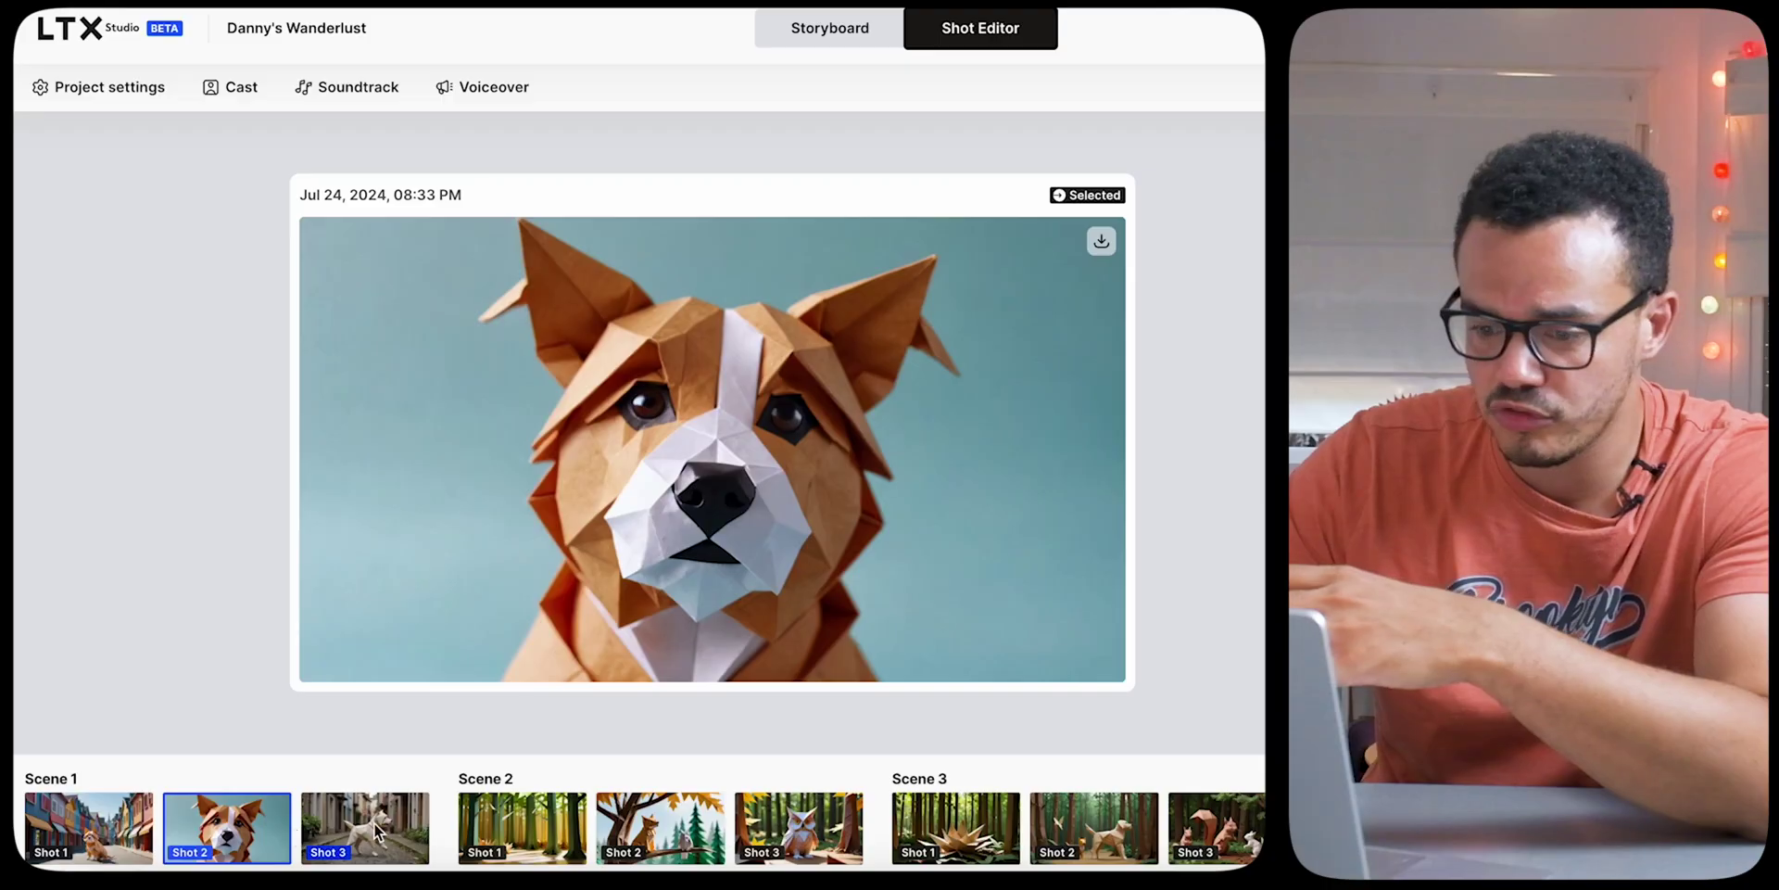
click(378, 830)
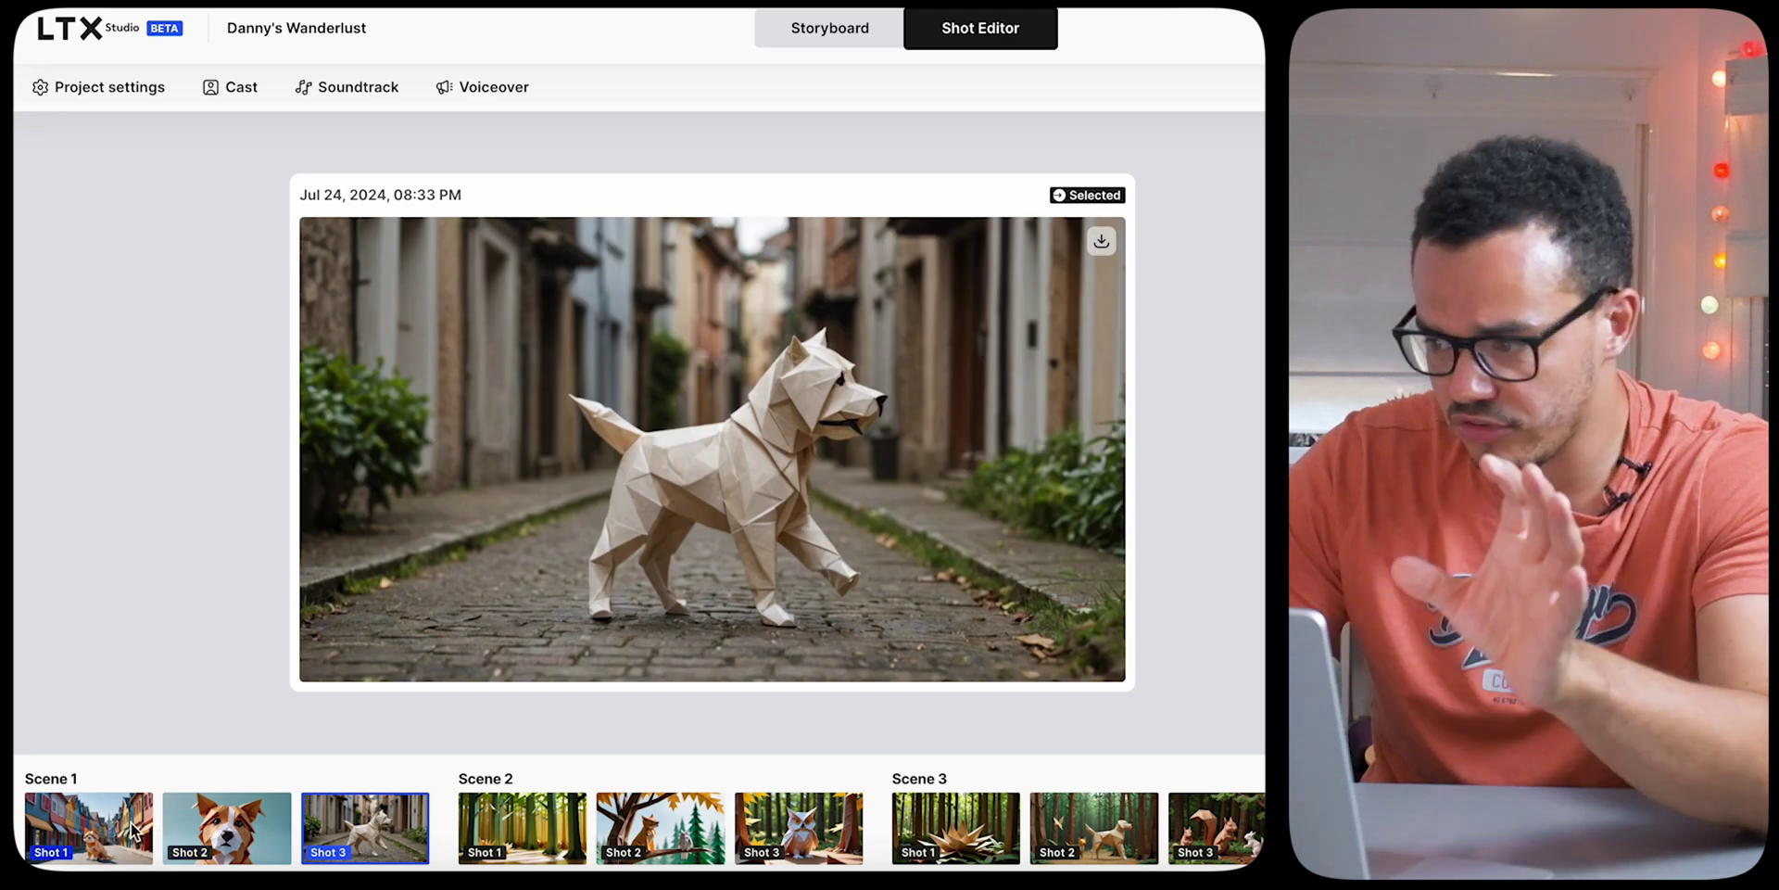
click(88, 827)
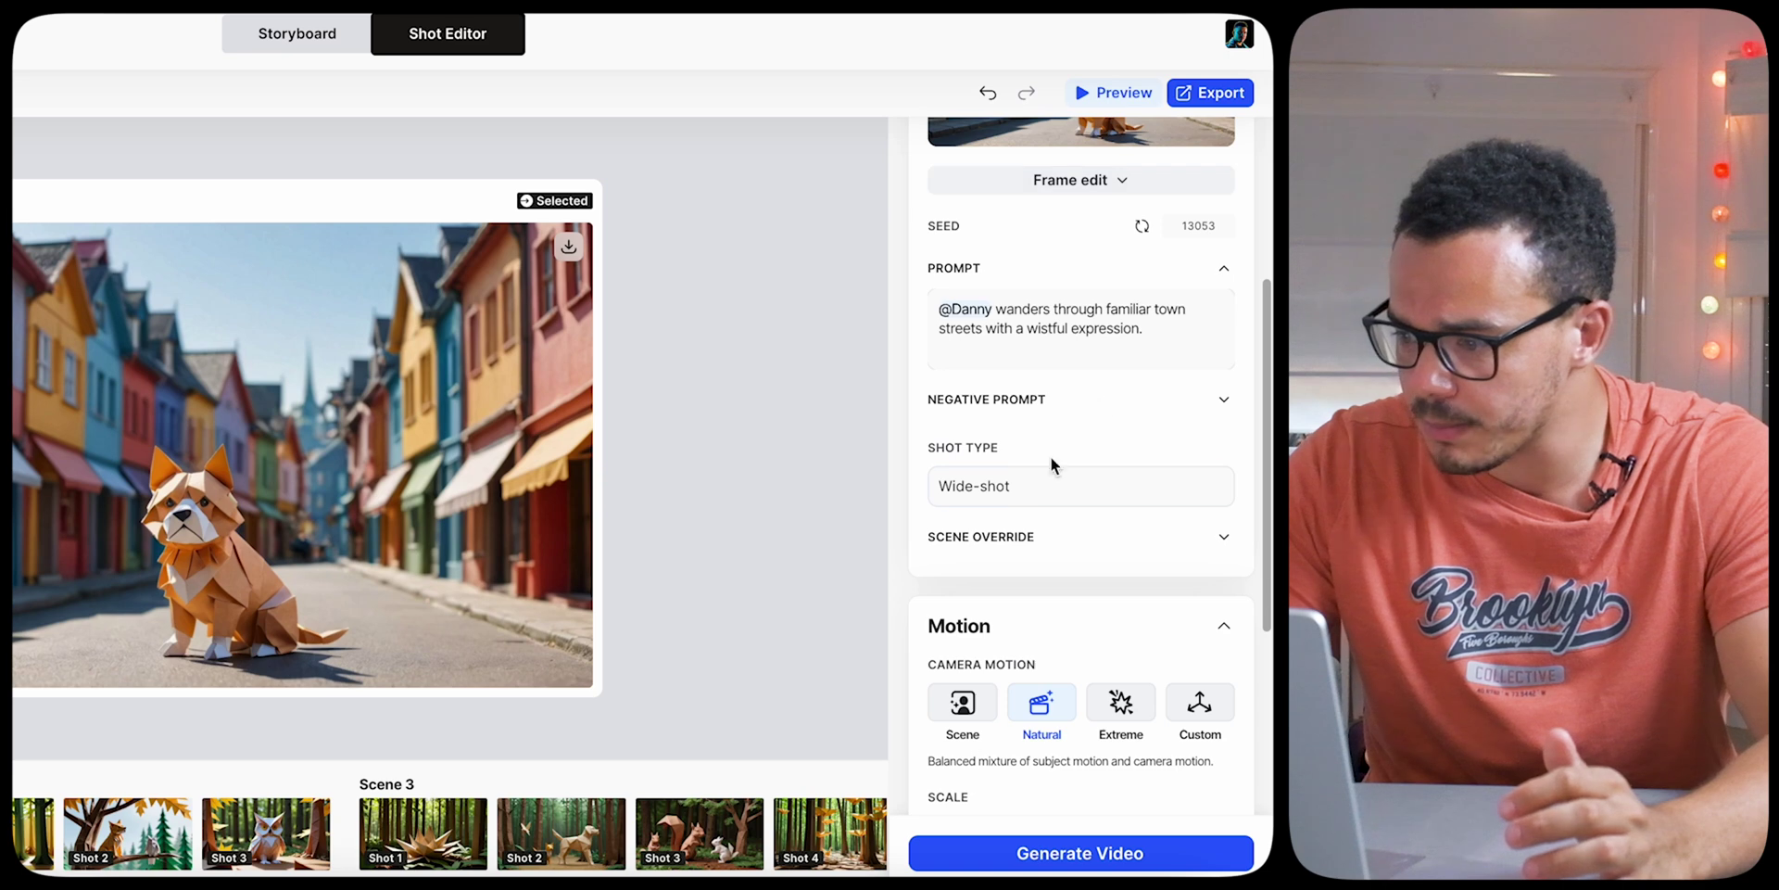
Generate a 3-second video of shot 1 with Natural camera motion
scroll(1075, 477, down, 2)
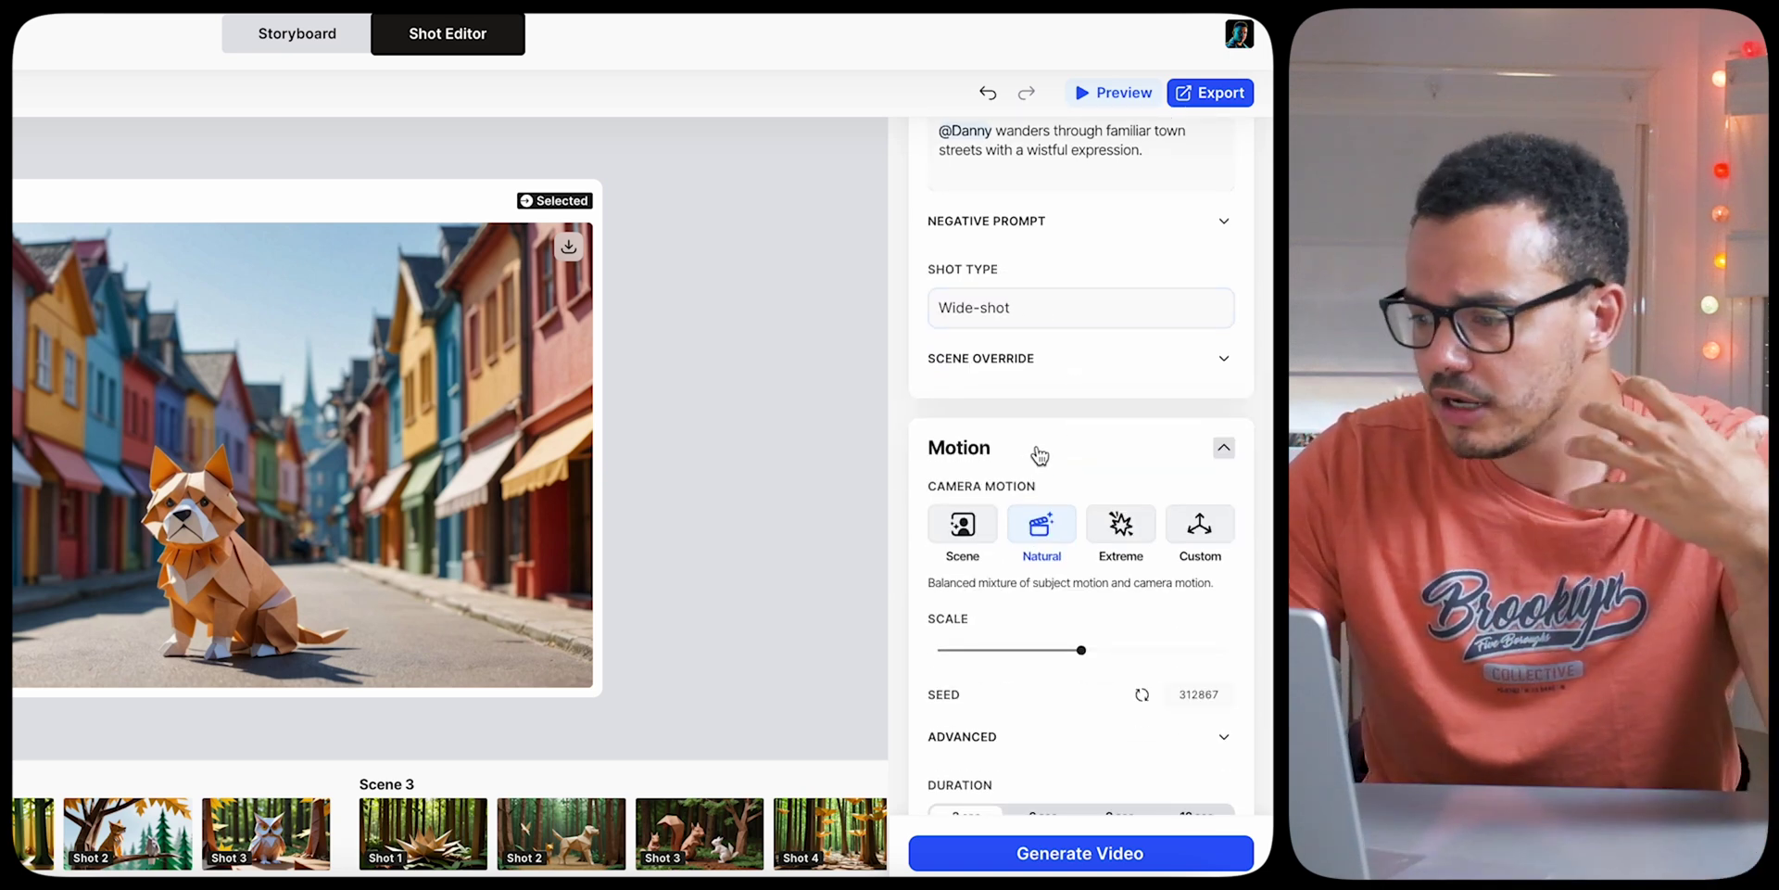
scroll(1040, 454, down, 1)
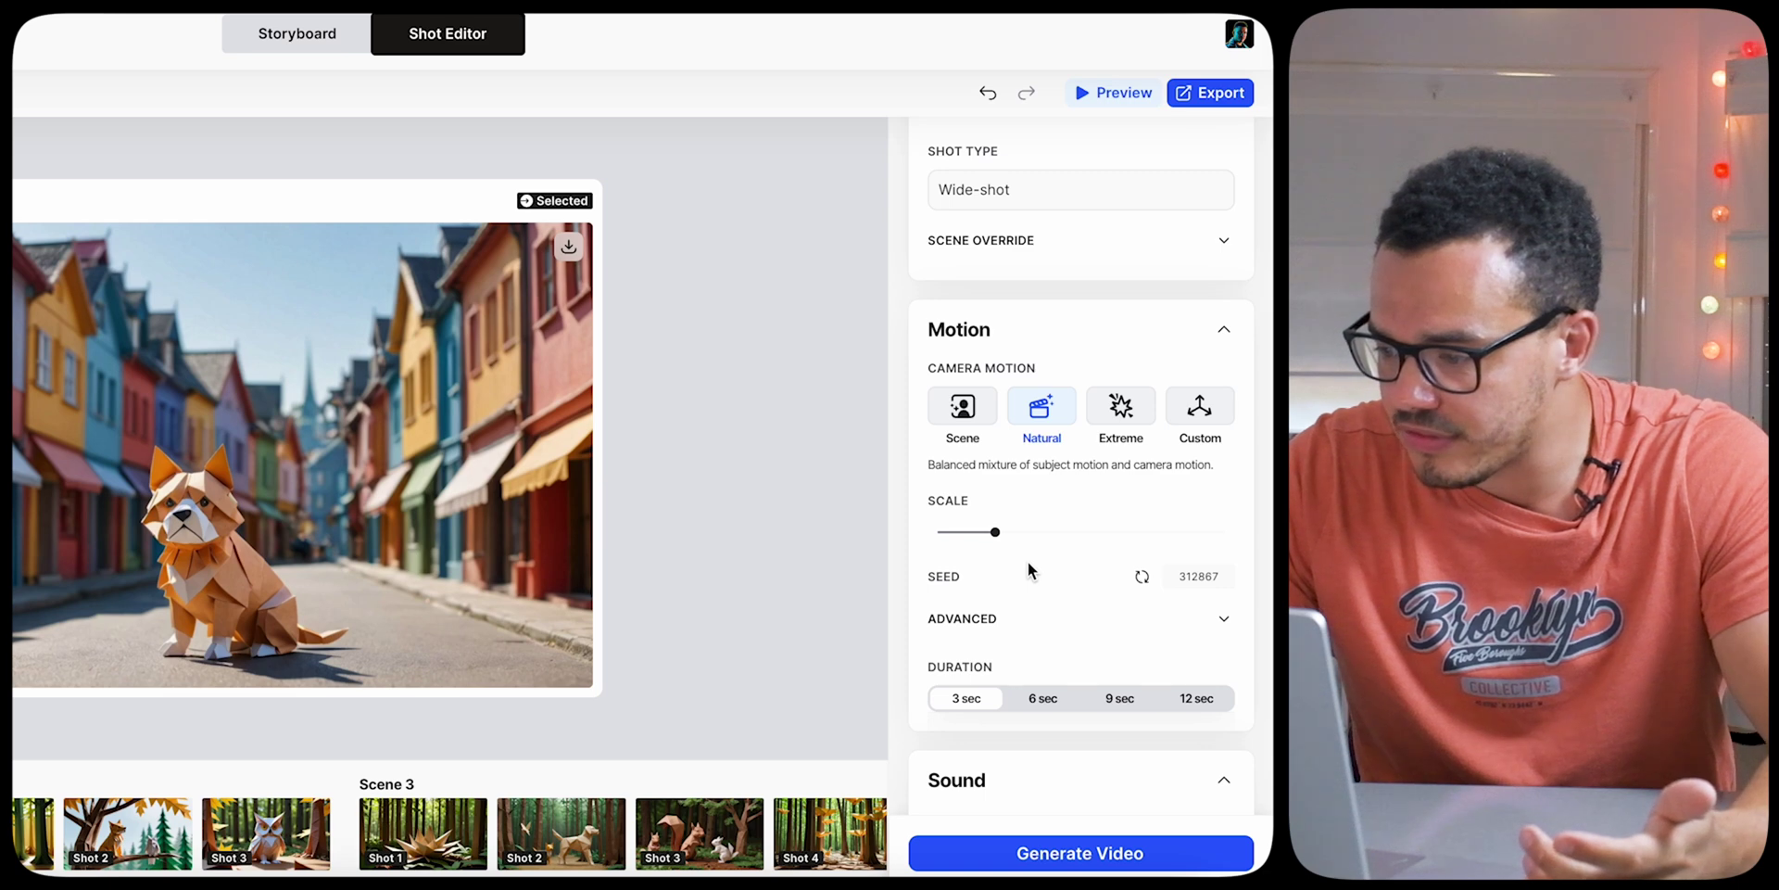
scroll(1028, 564, down, 1)
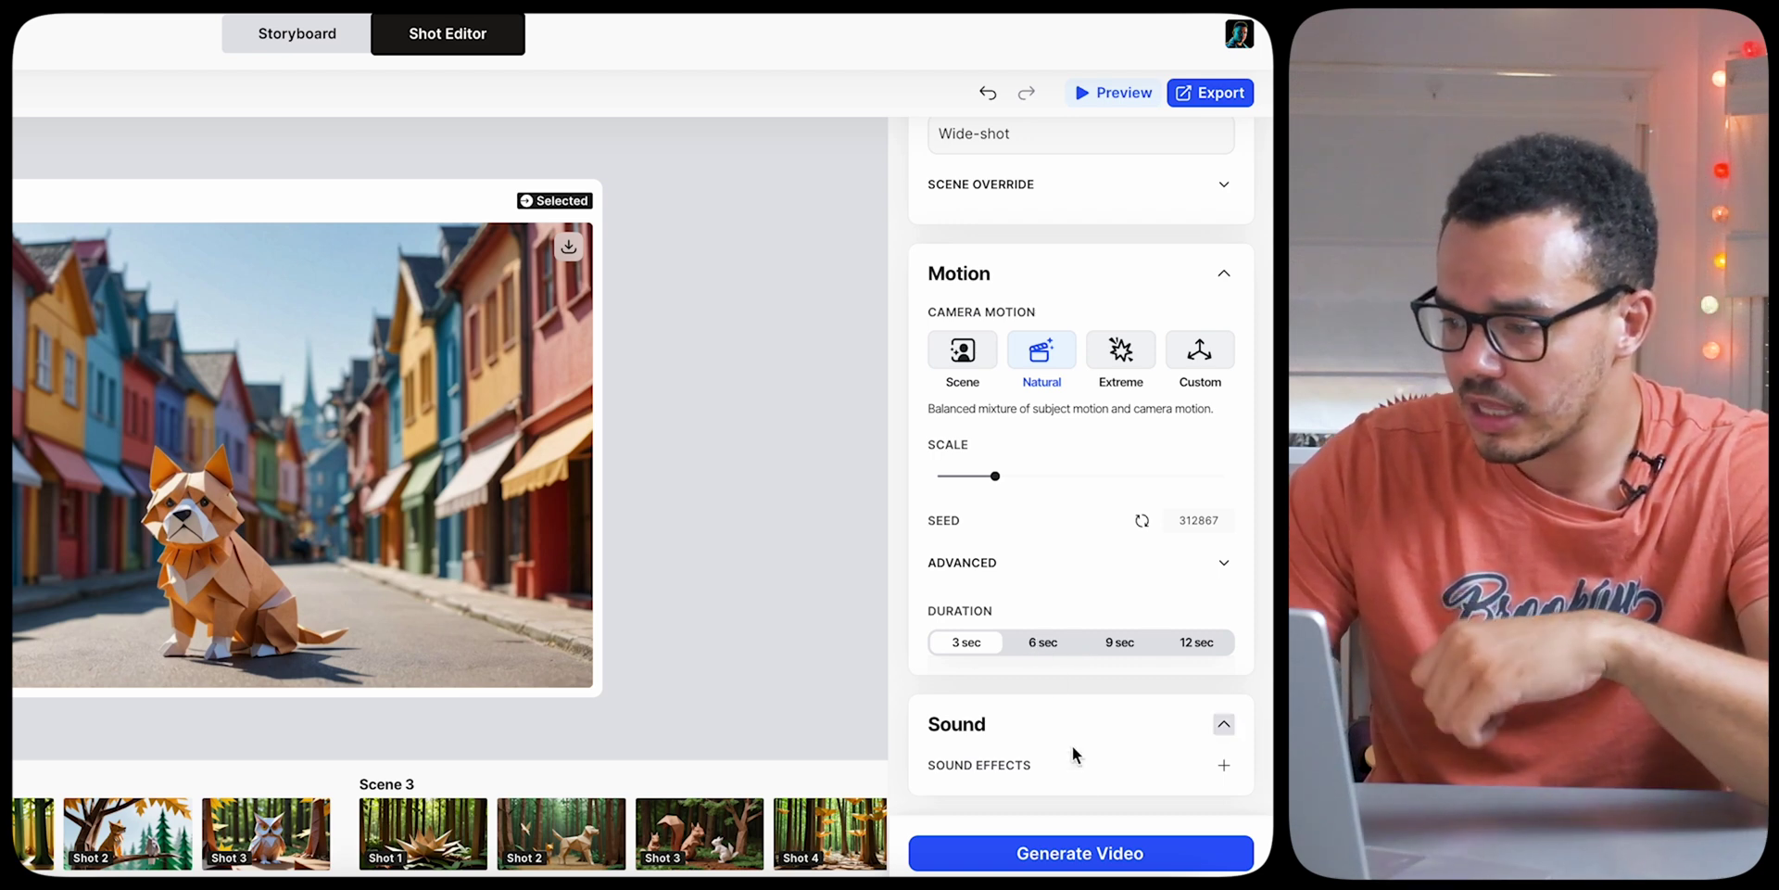
click(1081, 853)
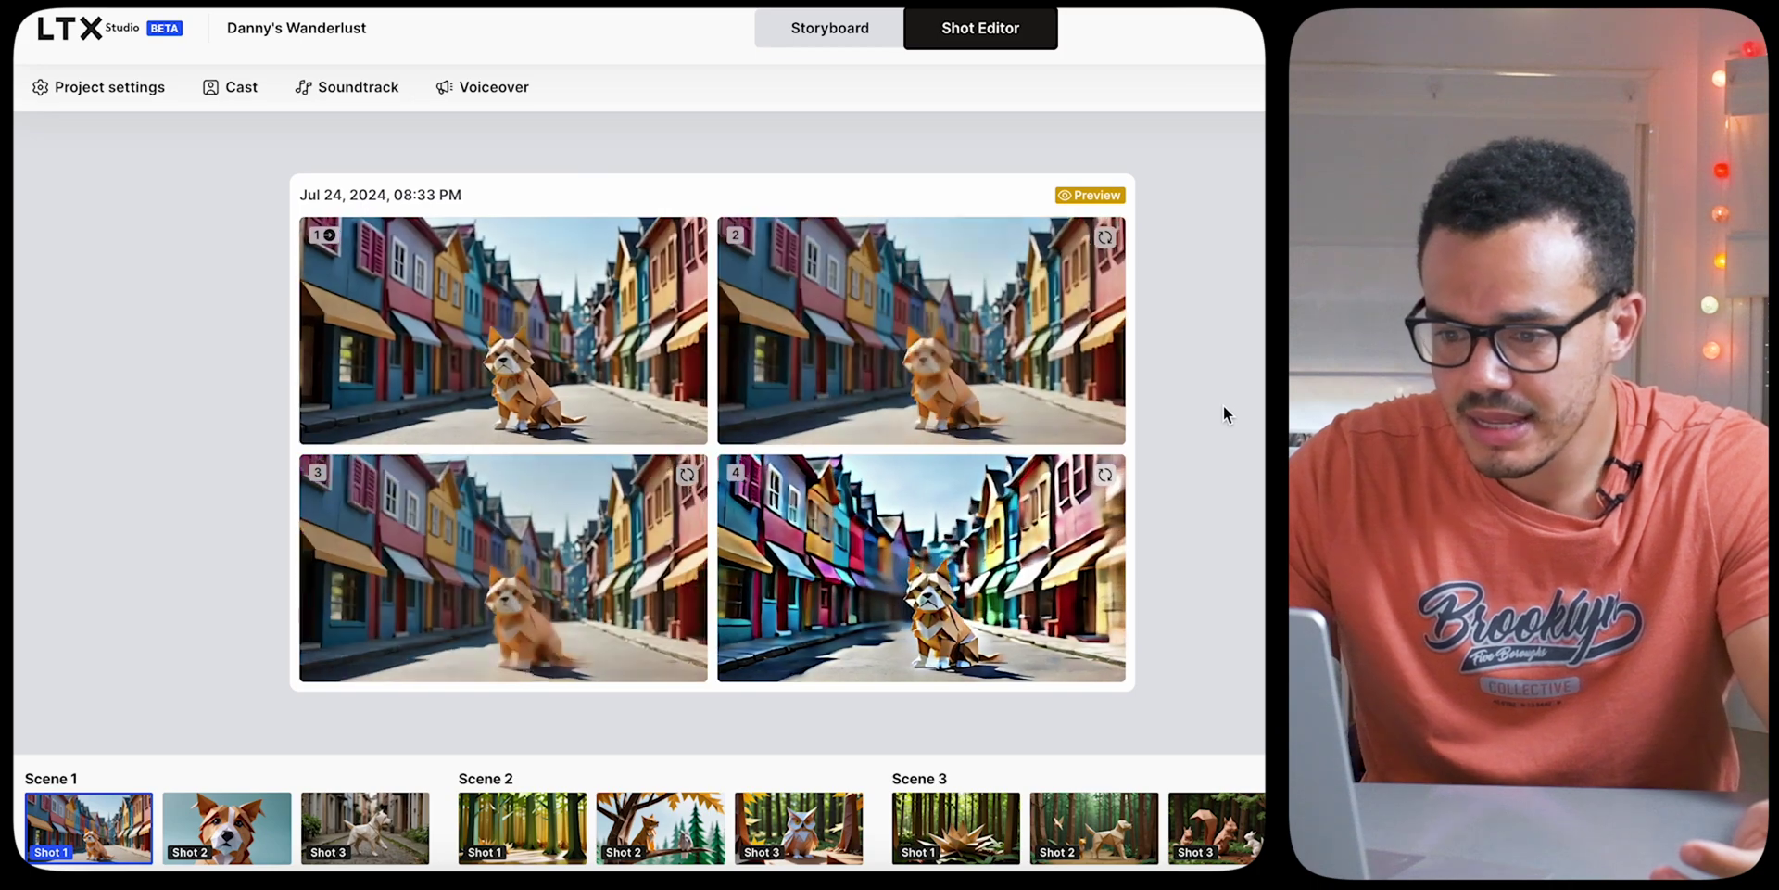
Generate shot 1's video from the first town-street image variation and start its sound-effect search
mouse_move(1028, 576)
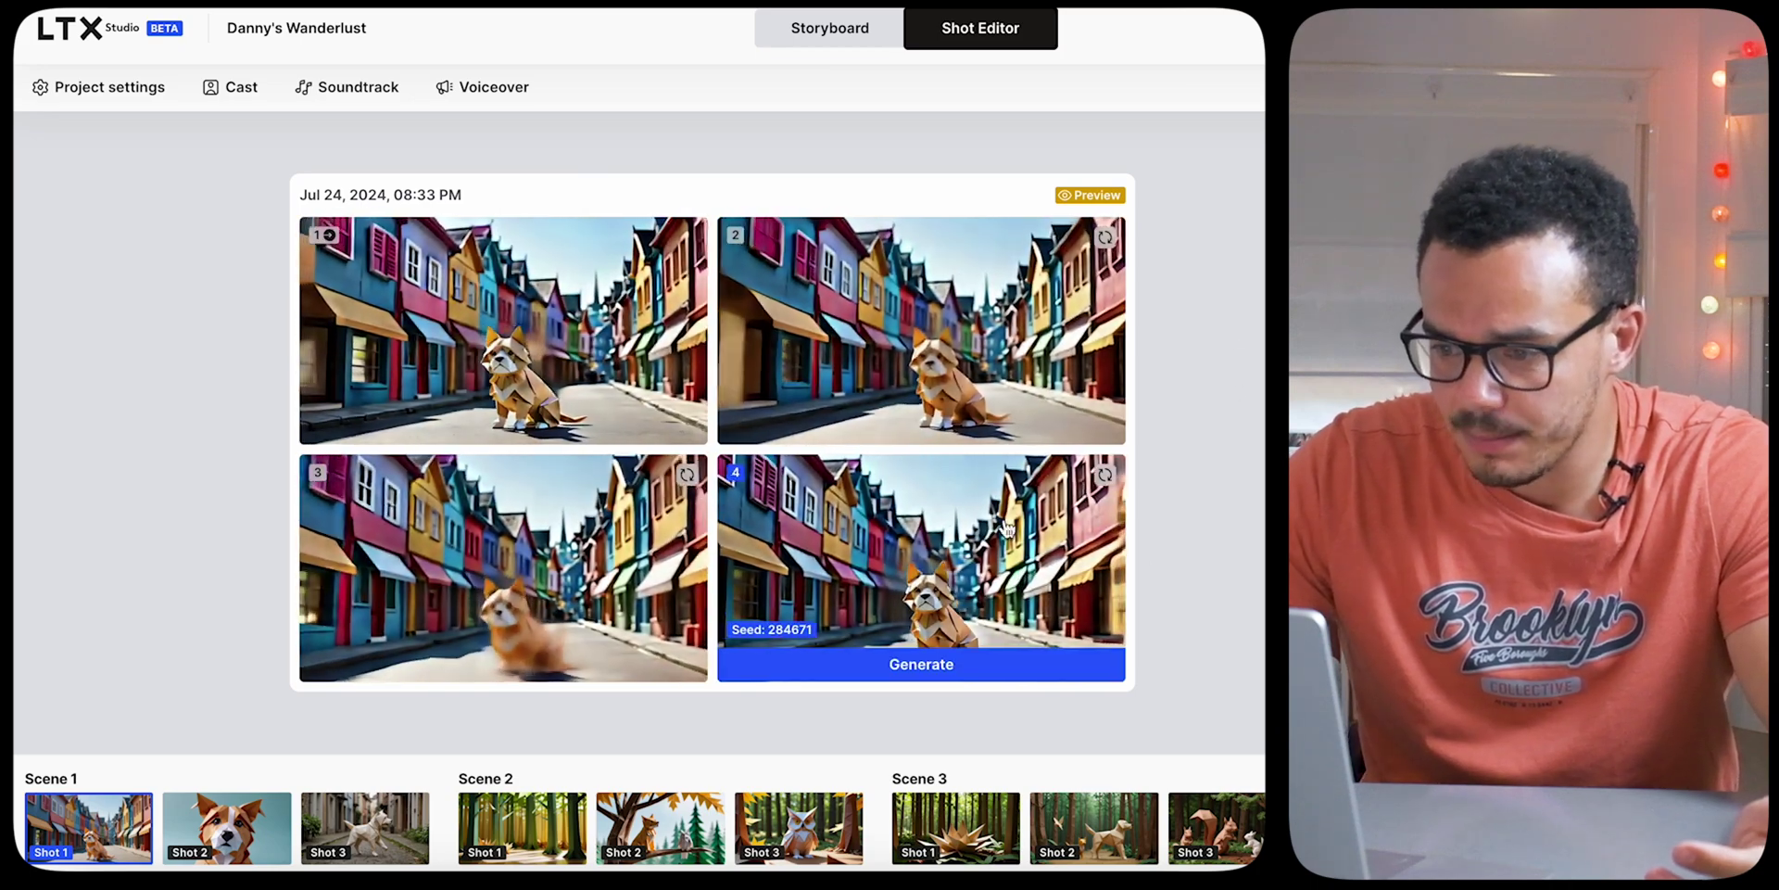
mouse_move(980, 370)
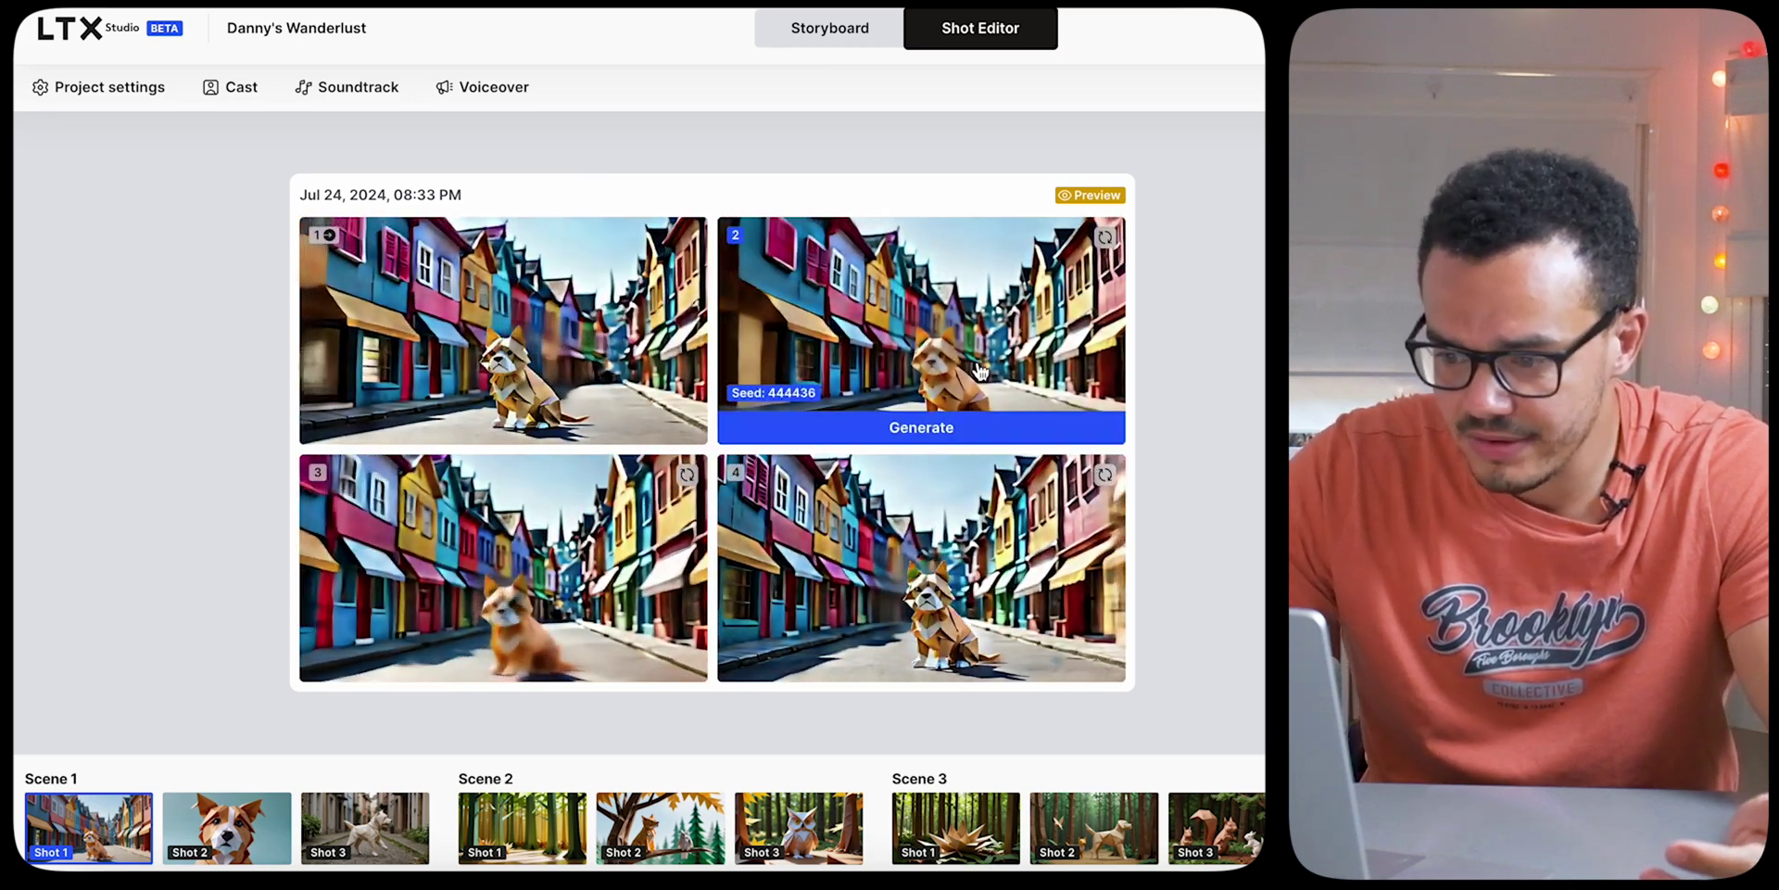
mouse_move(541, 345)
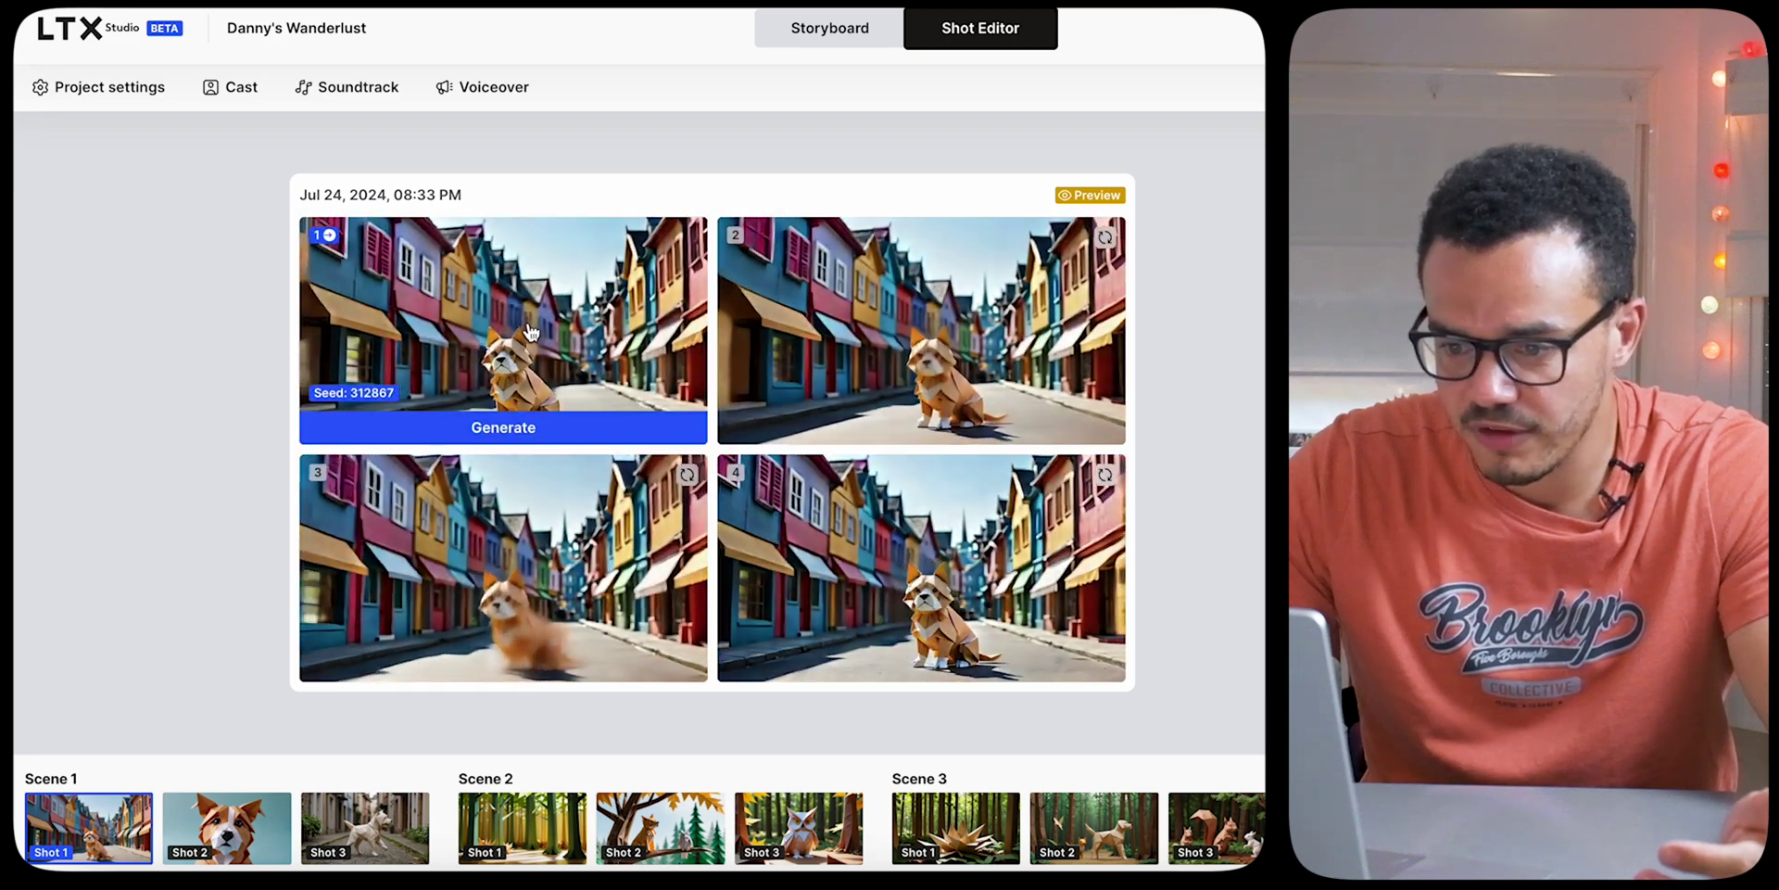
click(532, 331)
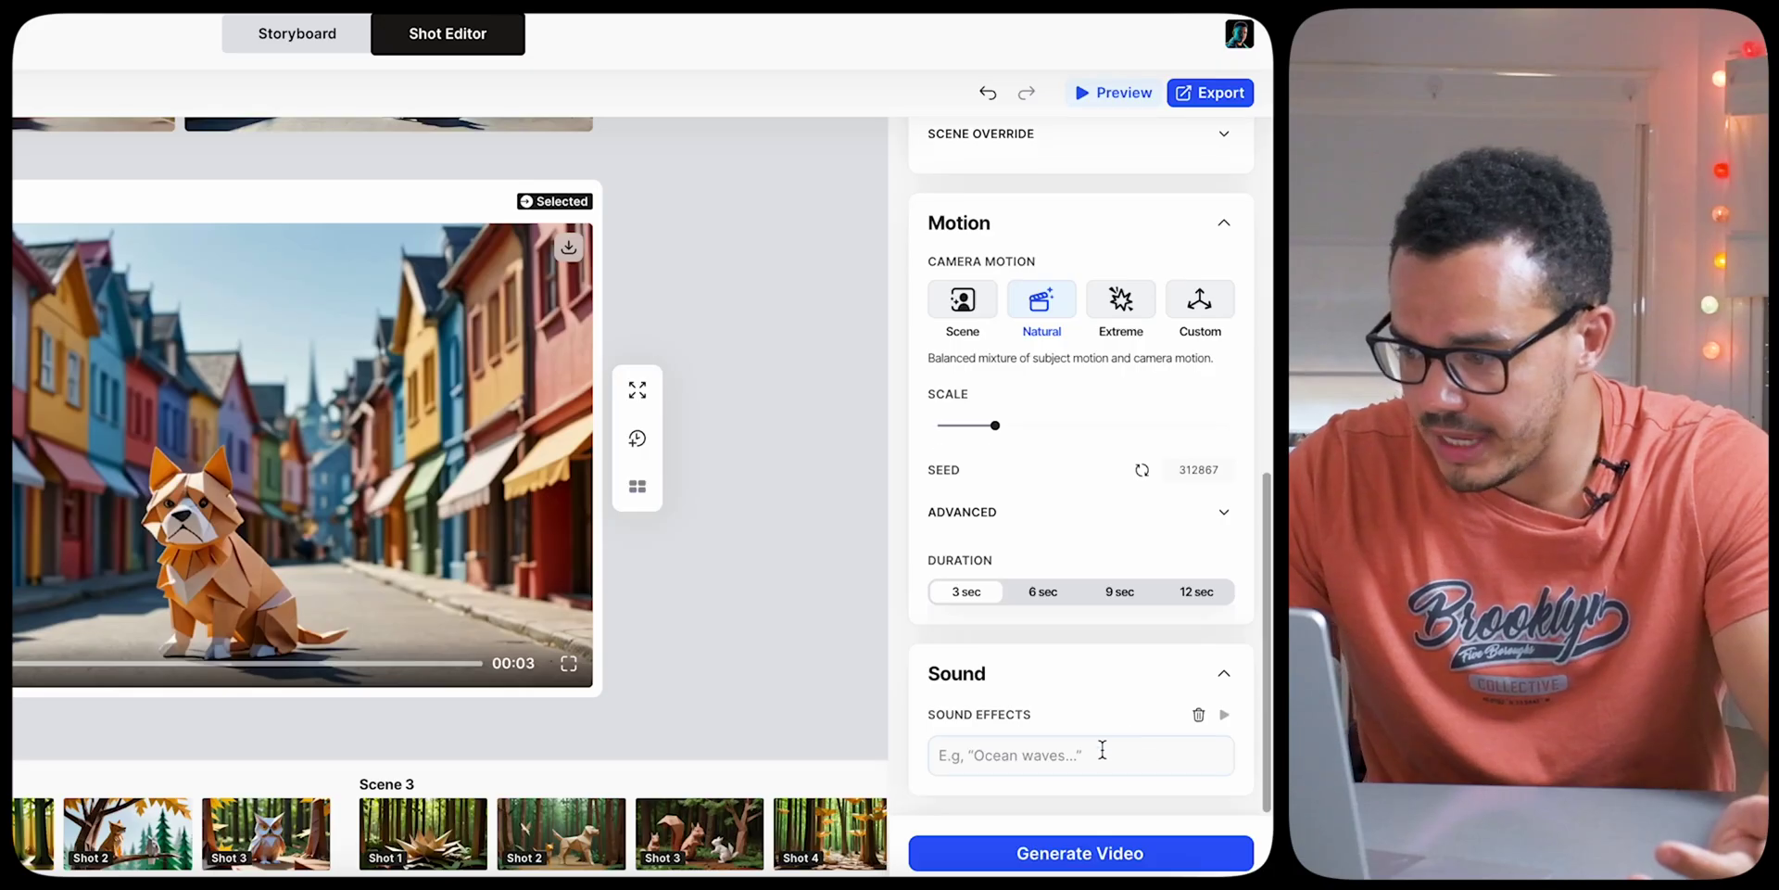
click(1097, 753)
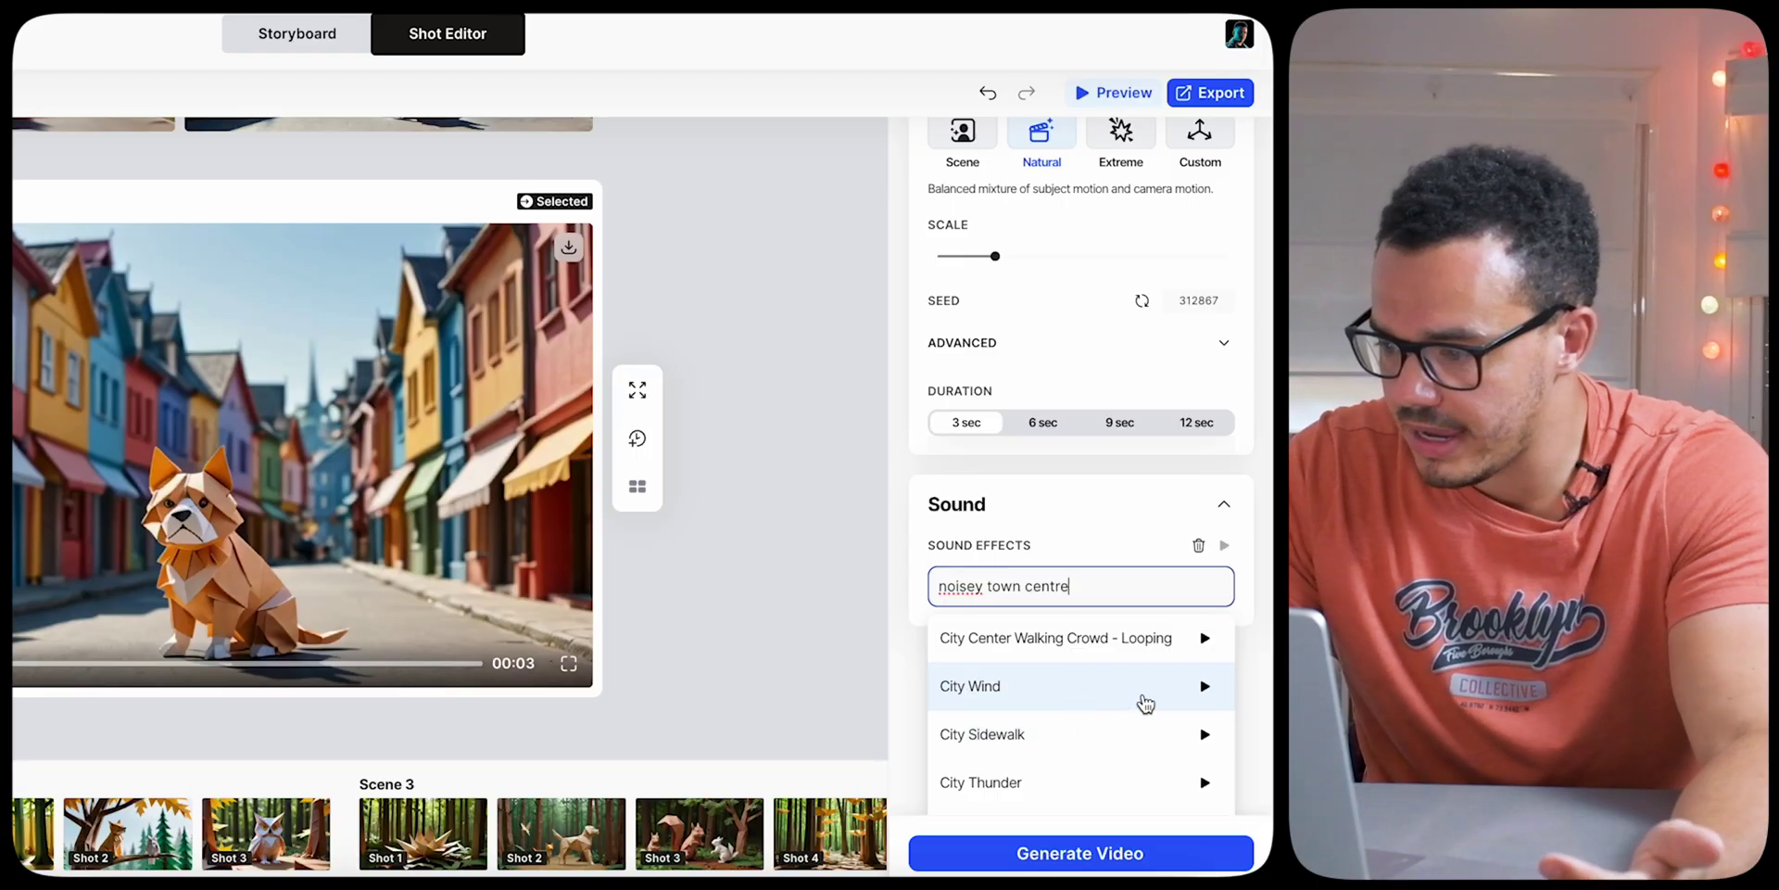
Preview and apply the City Center Walking Crowd - Looping sound effect to shot 1
click(1206, 640)
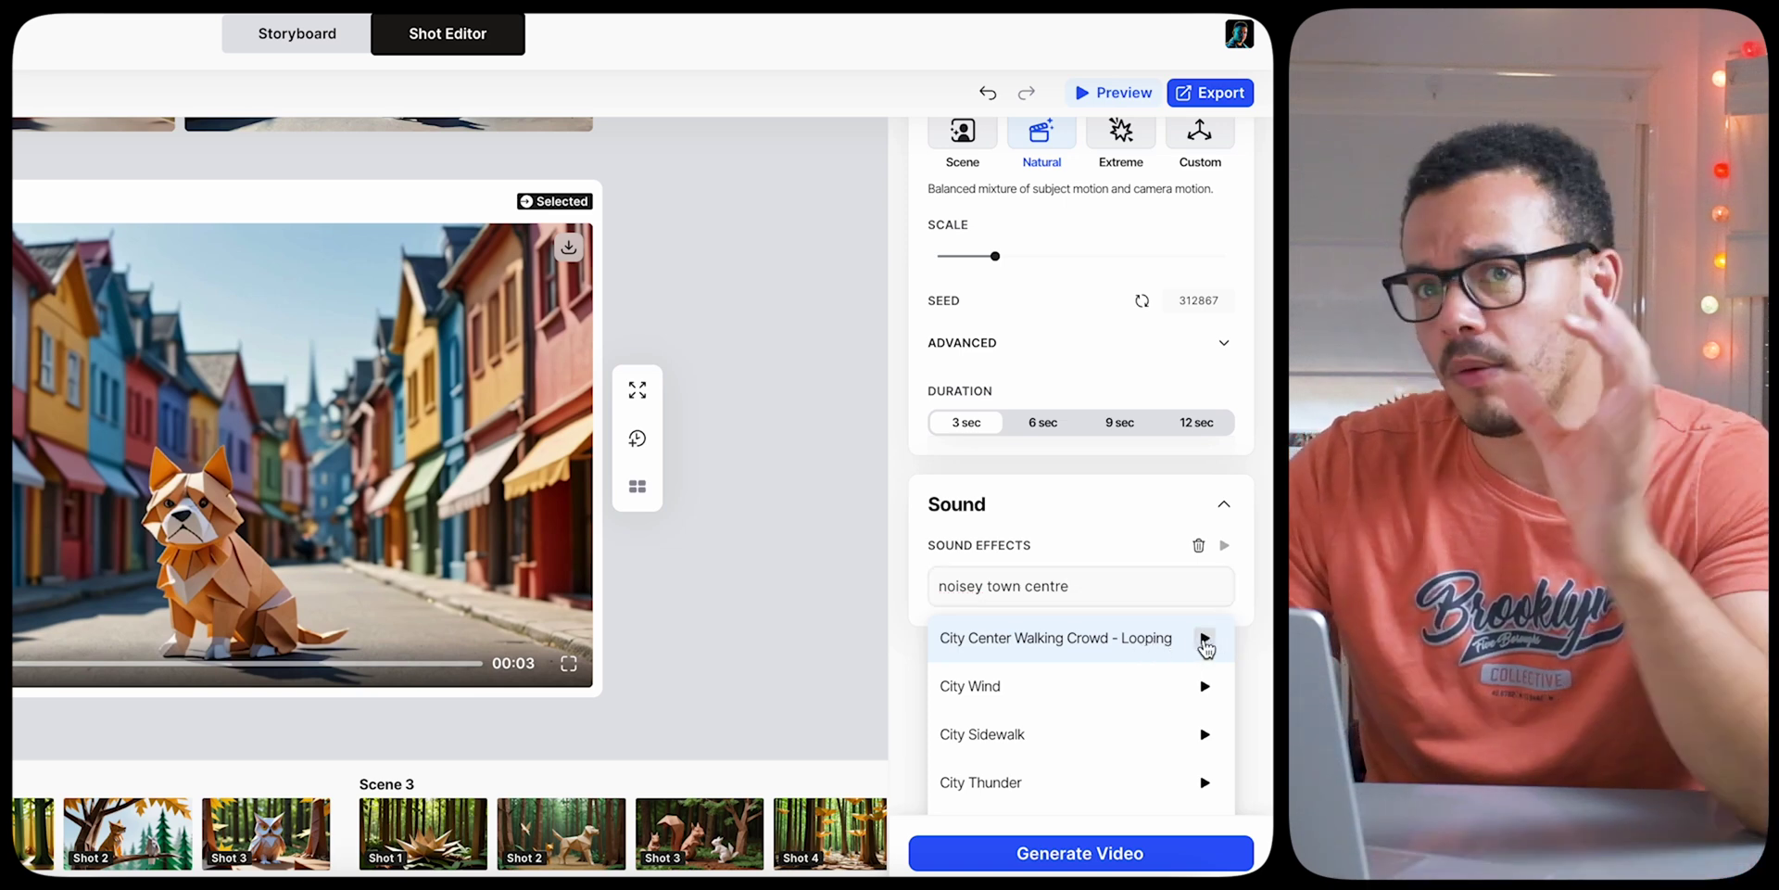
click(1139, 646)
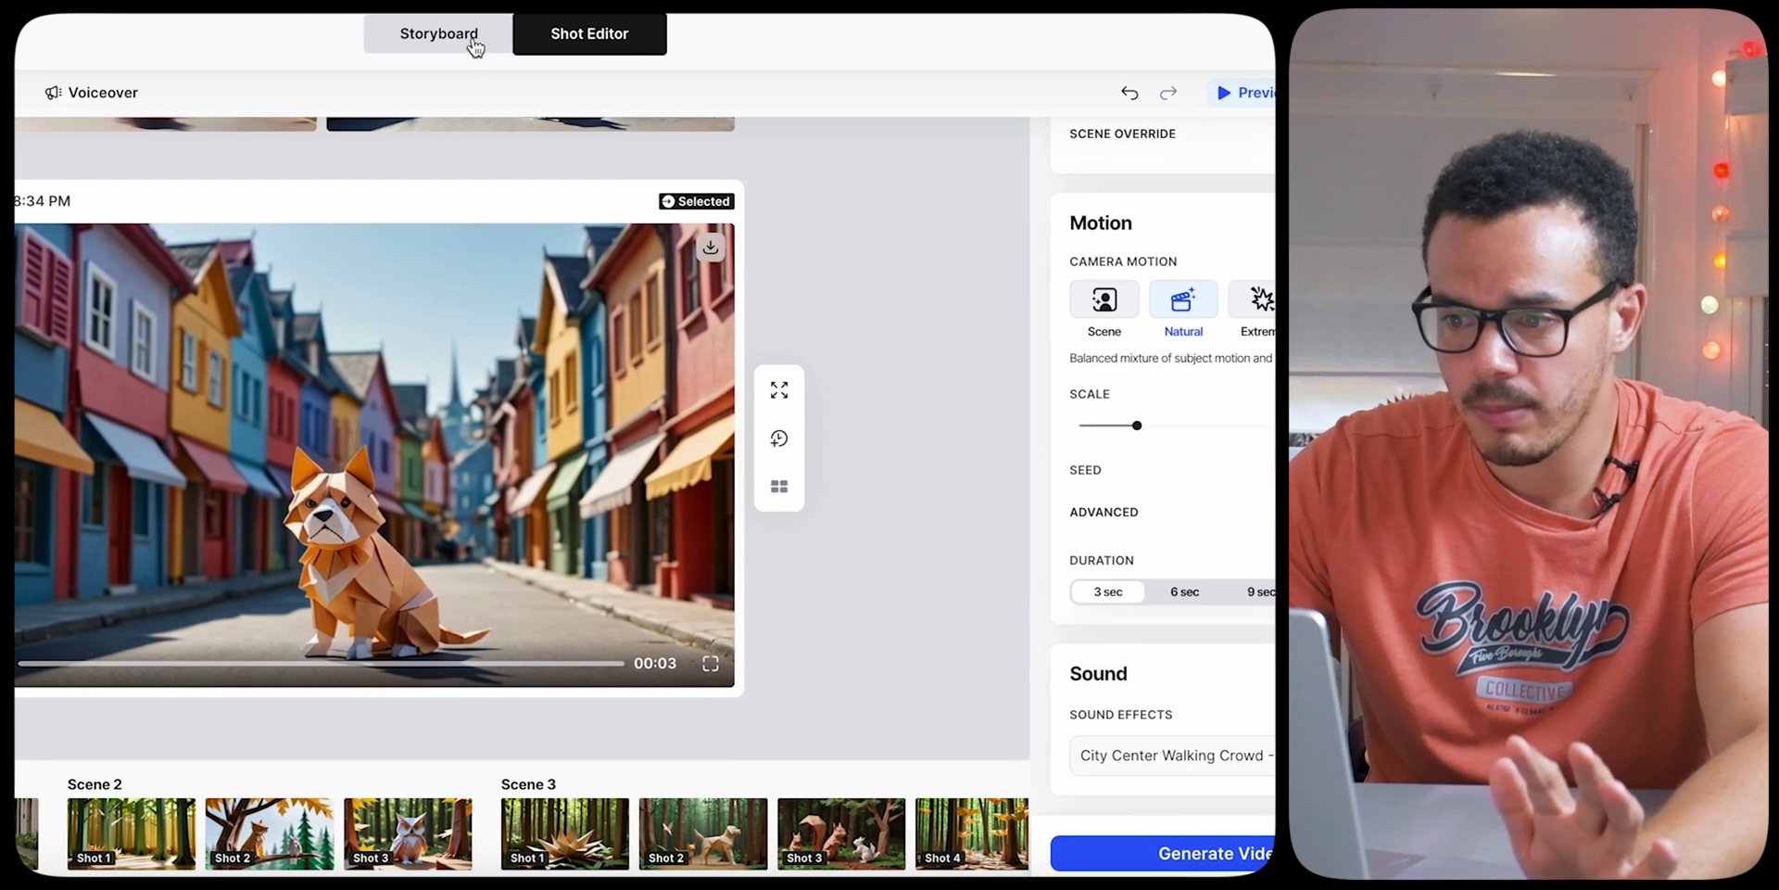
Back on the storyboard, play and then pause shot 1's newly generated clip
click(394, 37)
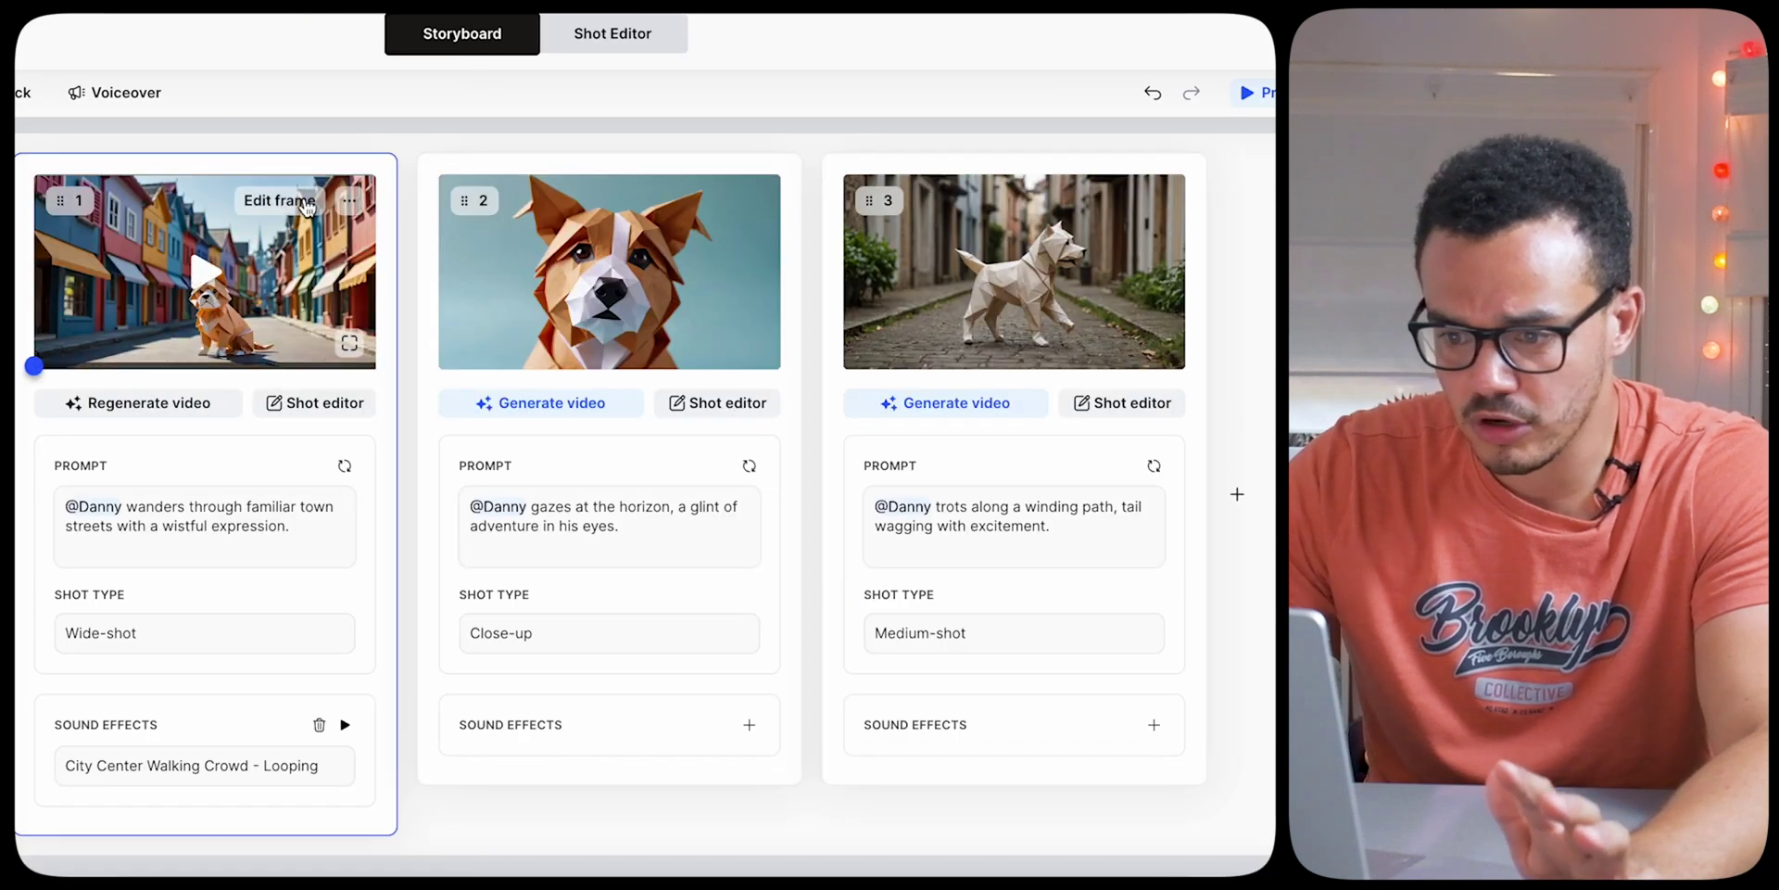
click(204, 281)
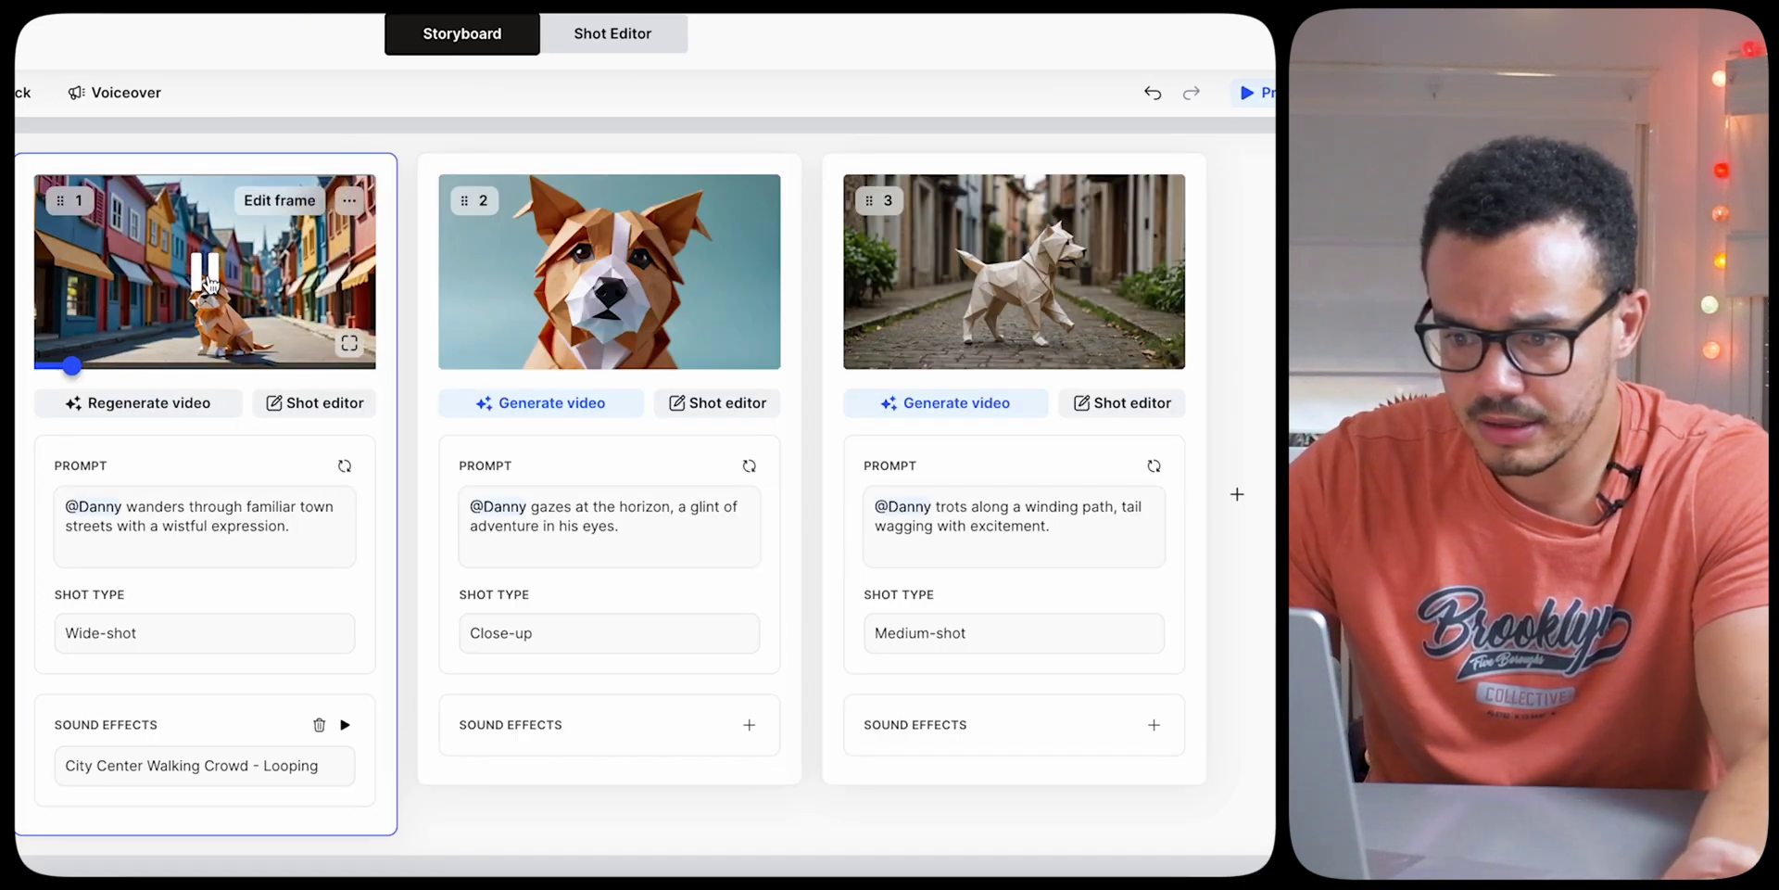
click(205, 278)
scroll(206, 278, up, 1)
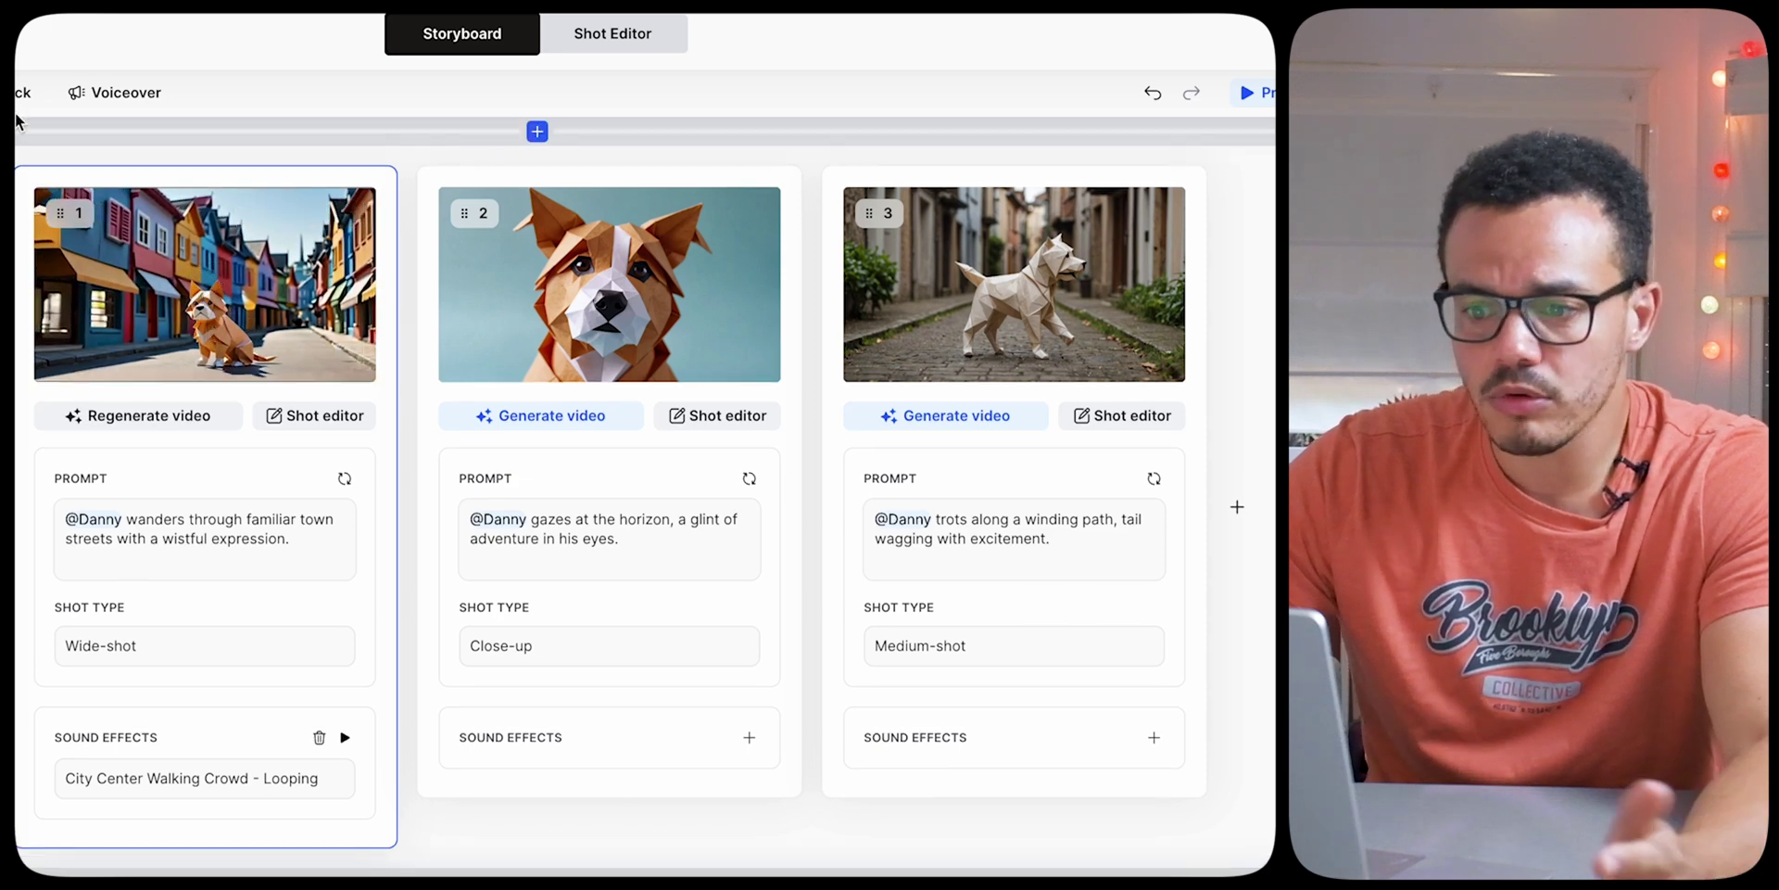
click(149, 96)
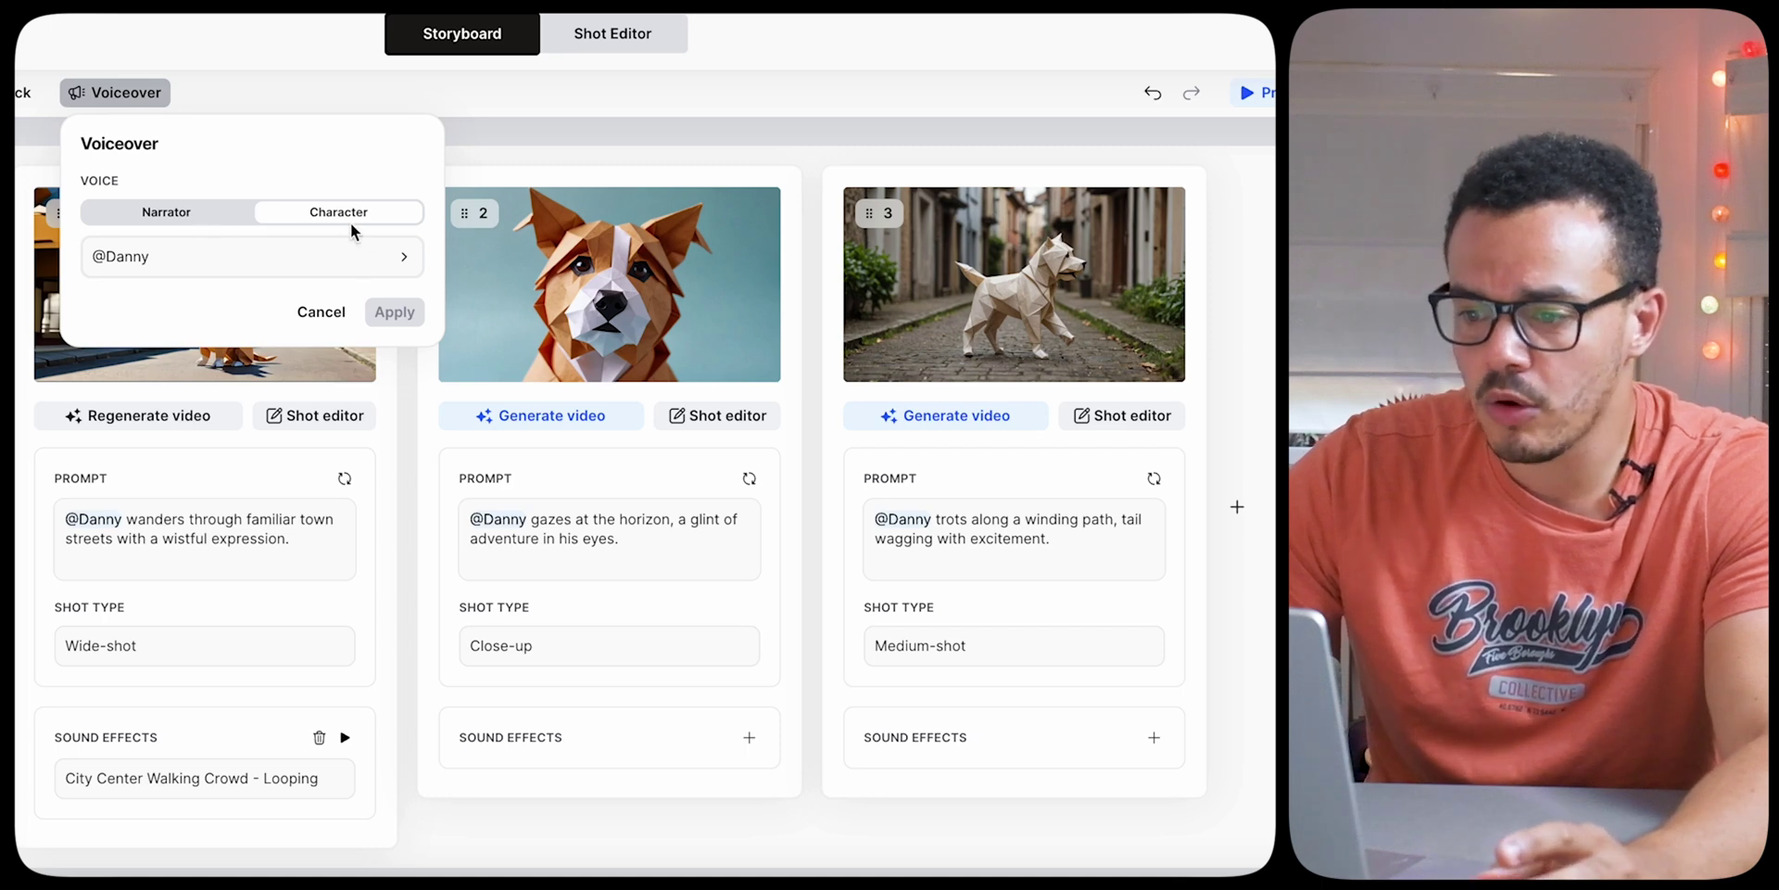
Replace Danny's character voice with the Narrator voice 'Zeus Epic, deep' for the voiceover
click(404, 264)
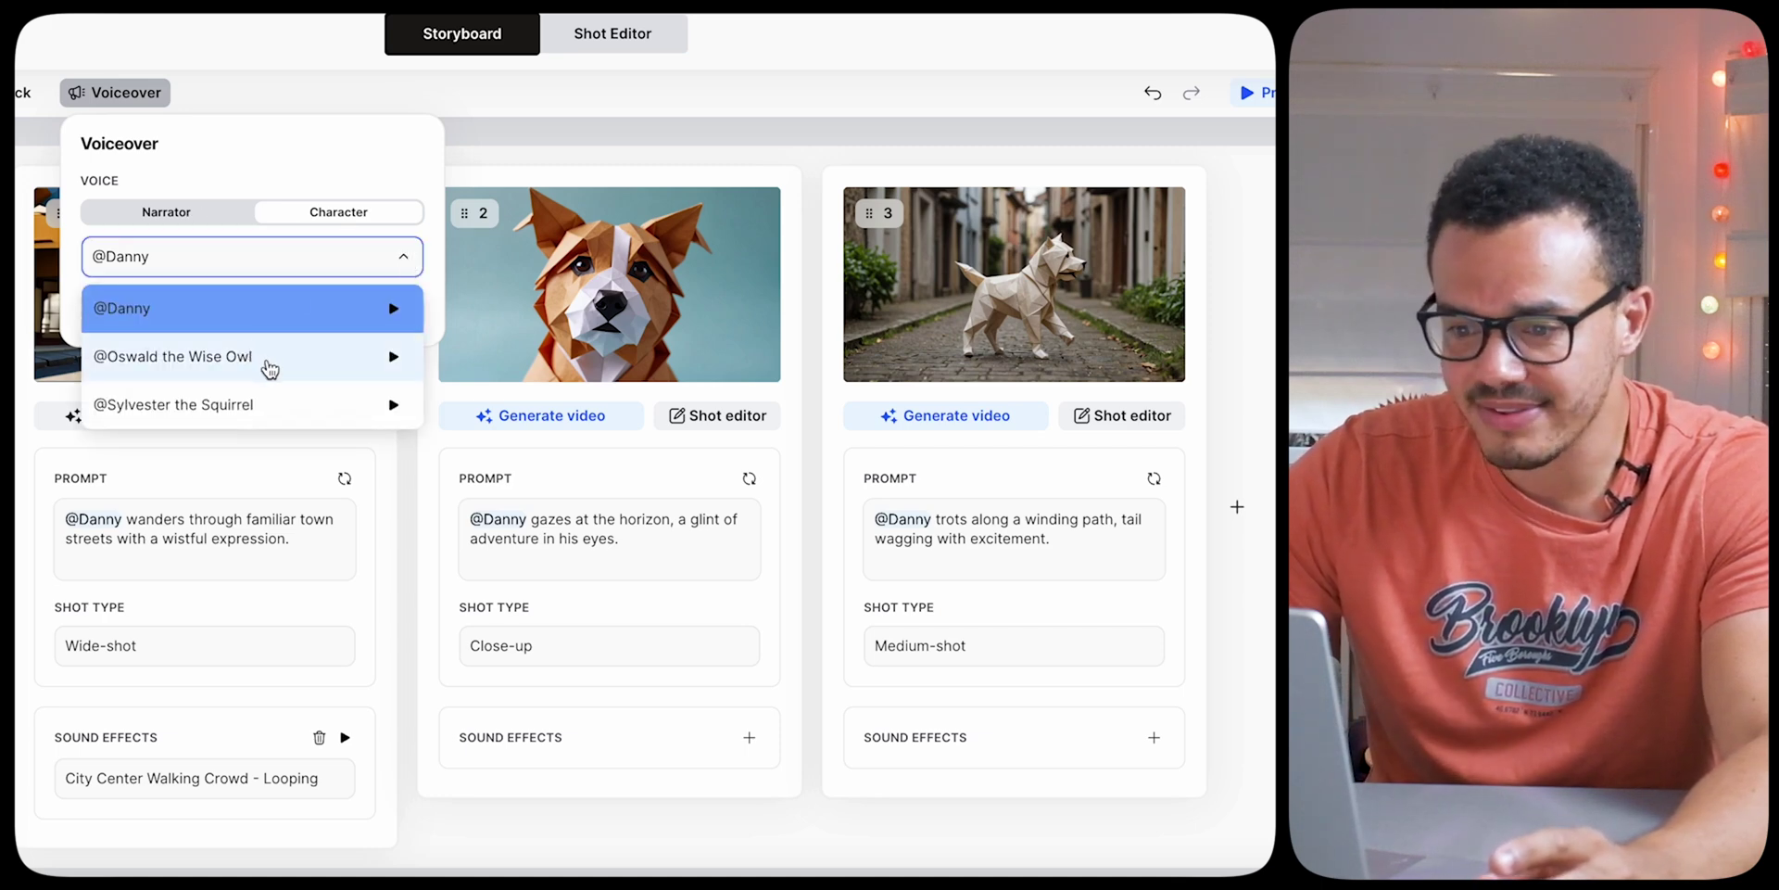
click(190, 215)
click(161, 255)
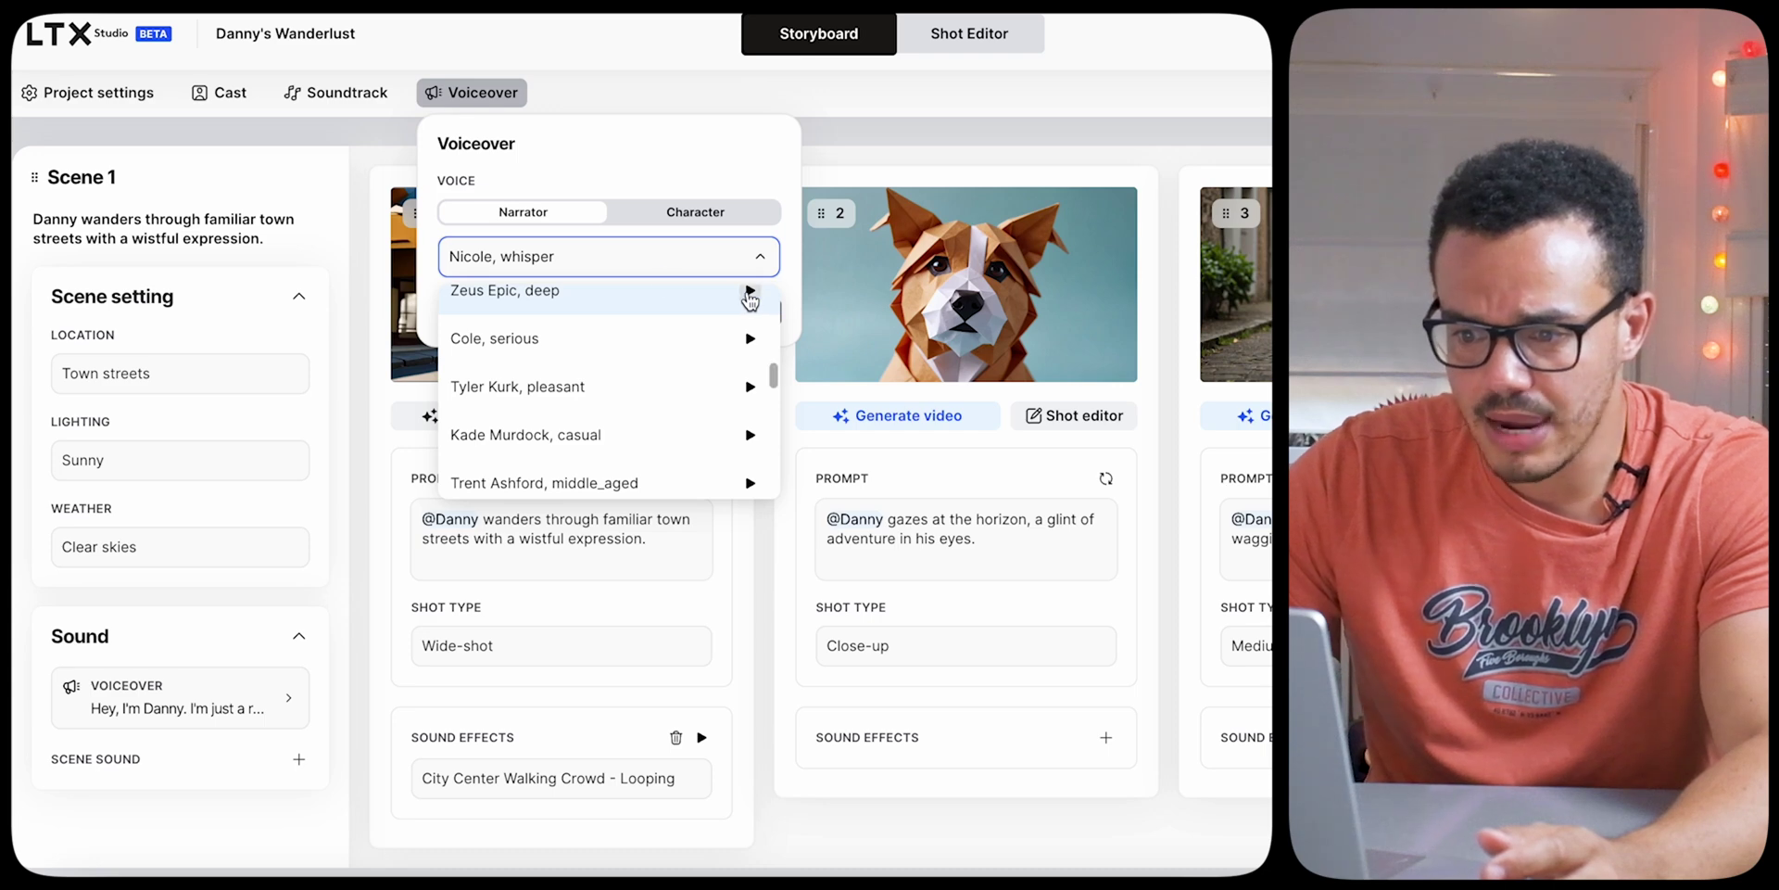
click(606, 294)
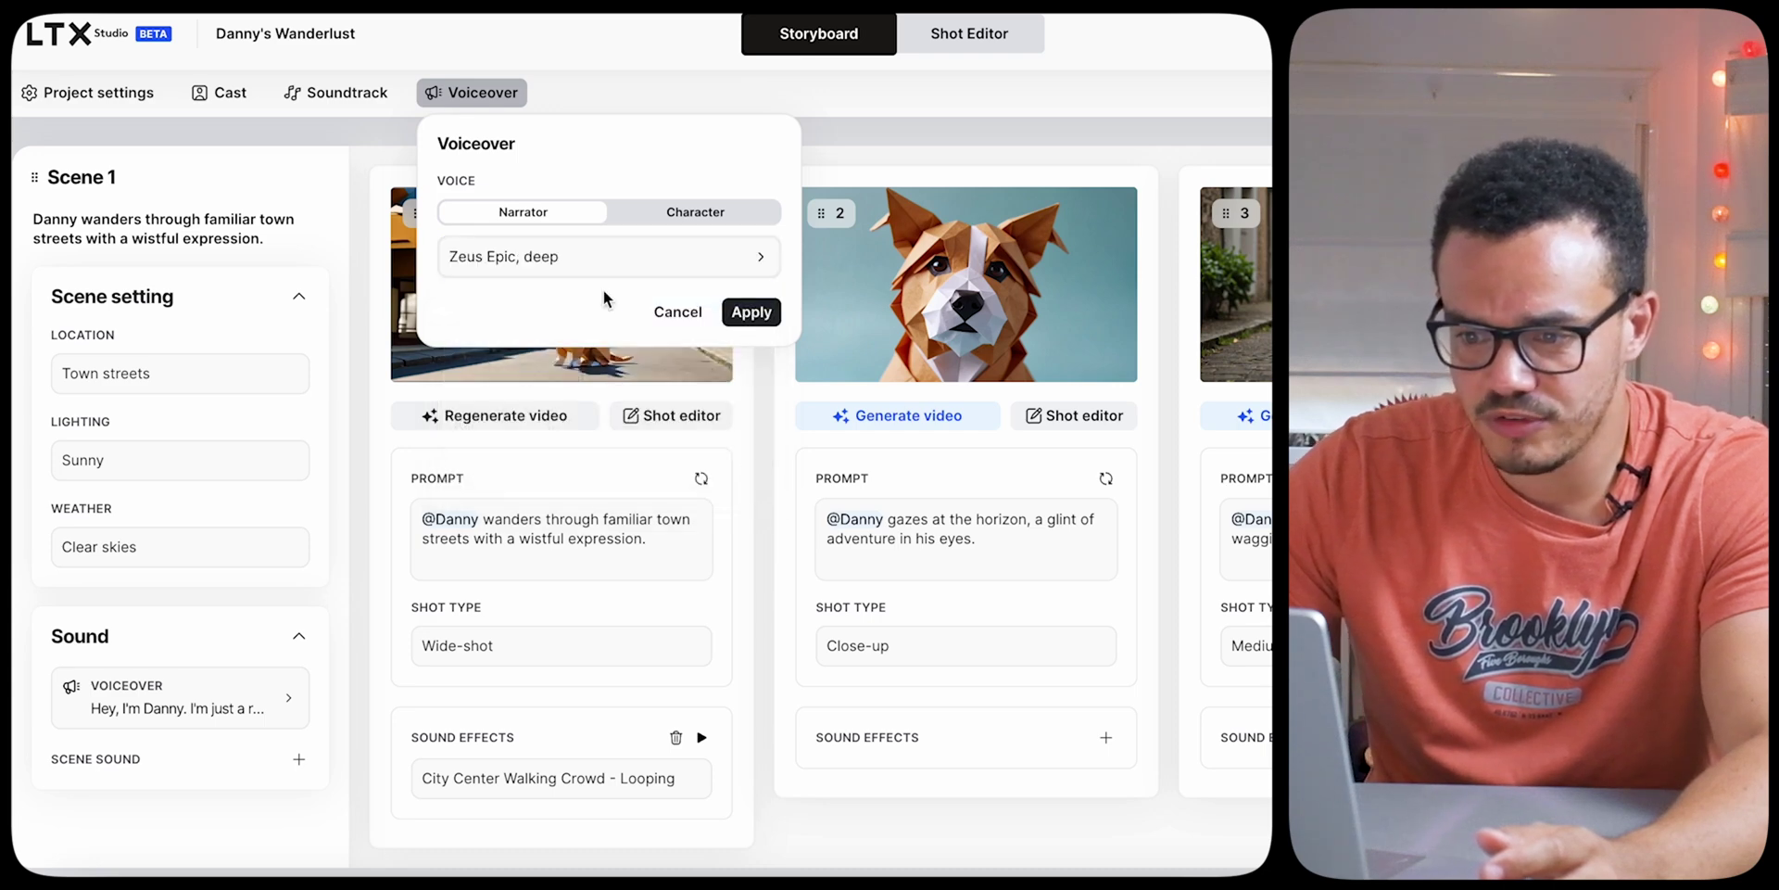
click(749, 312)
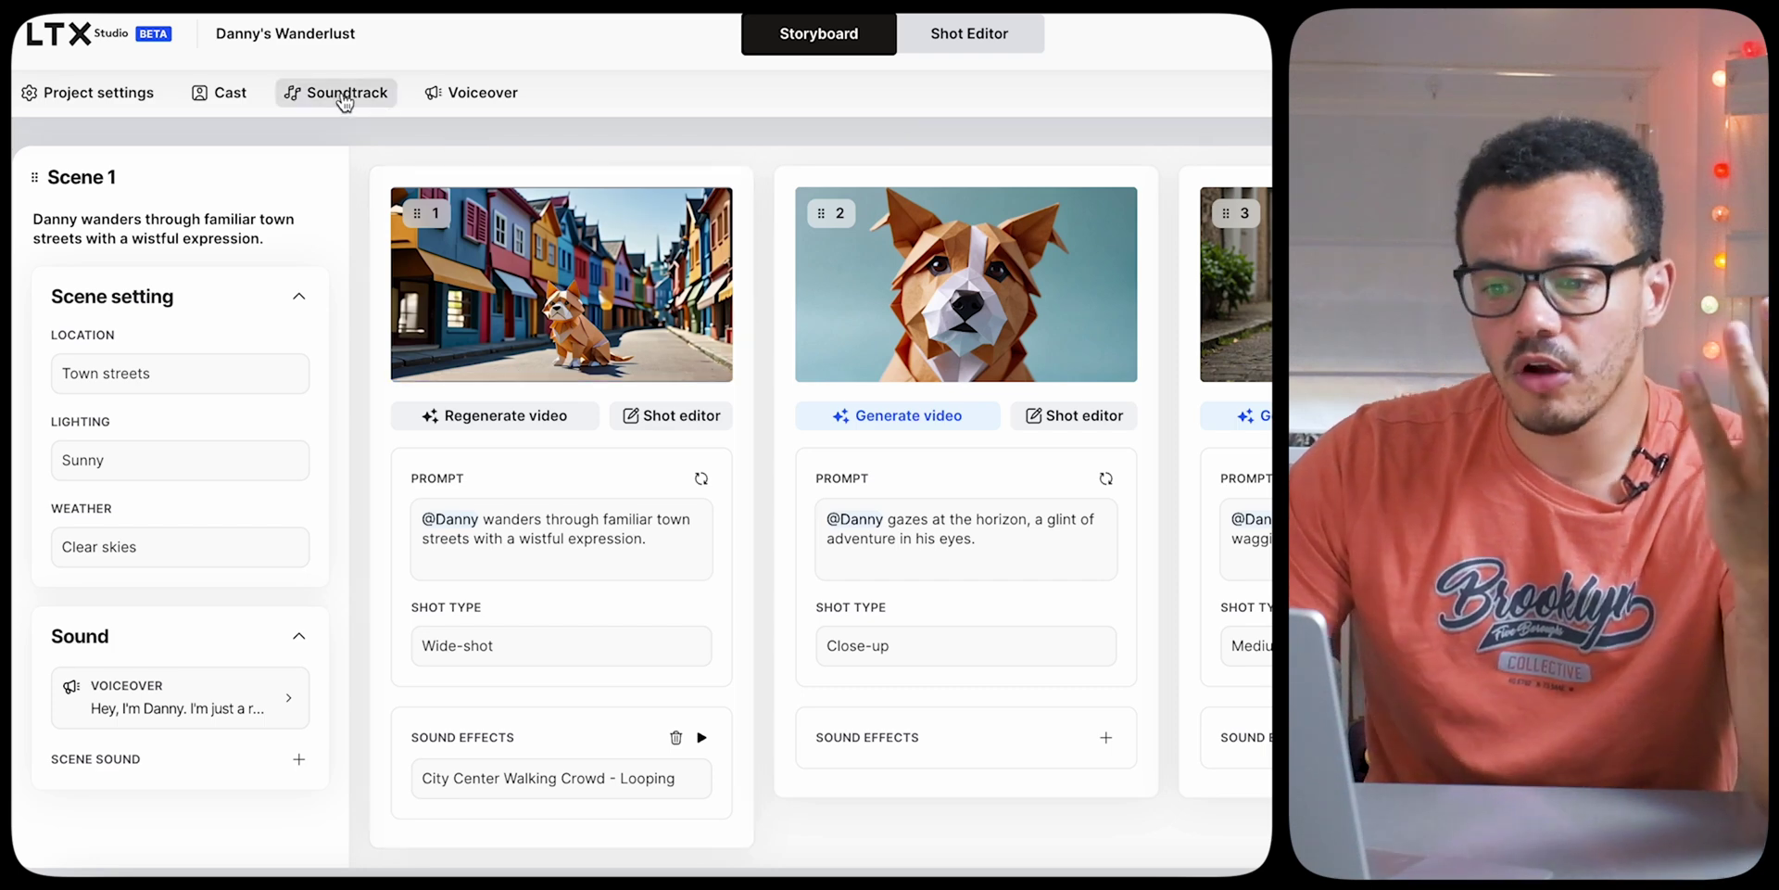
Search soundtracks for 'fun, adventure, light hearted' and pick Children's Story Nature Mischief
click(345, 96)
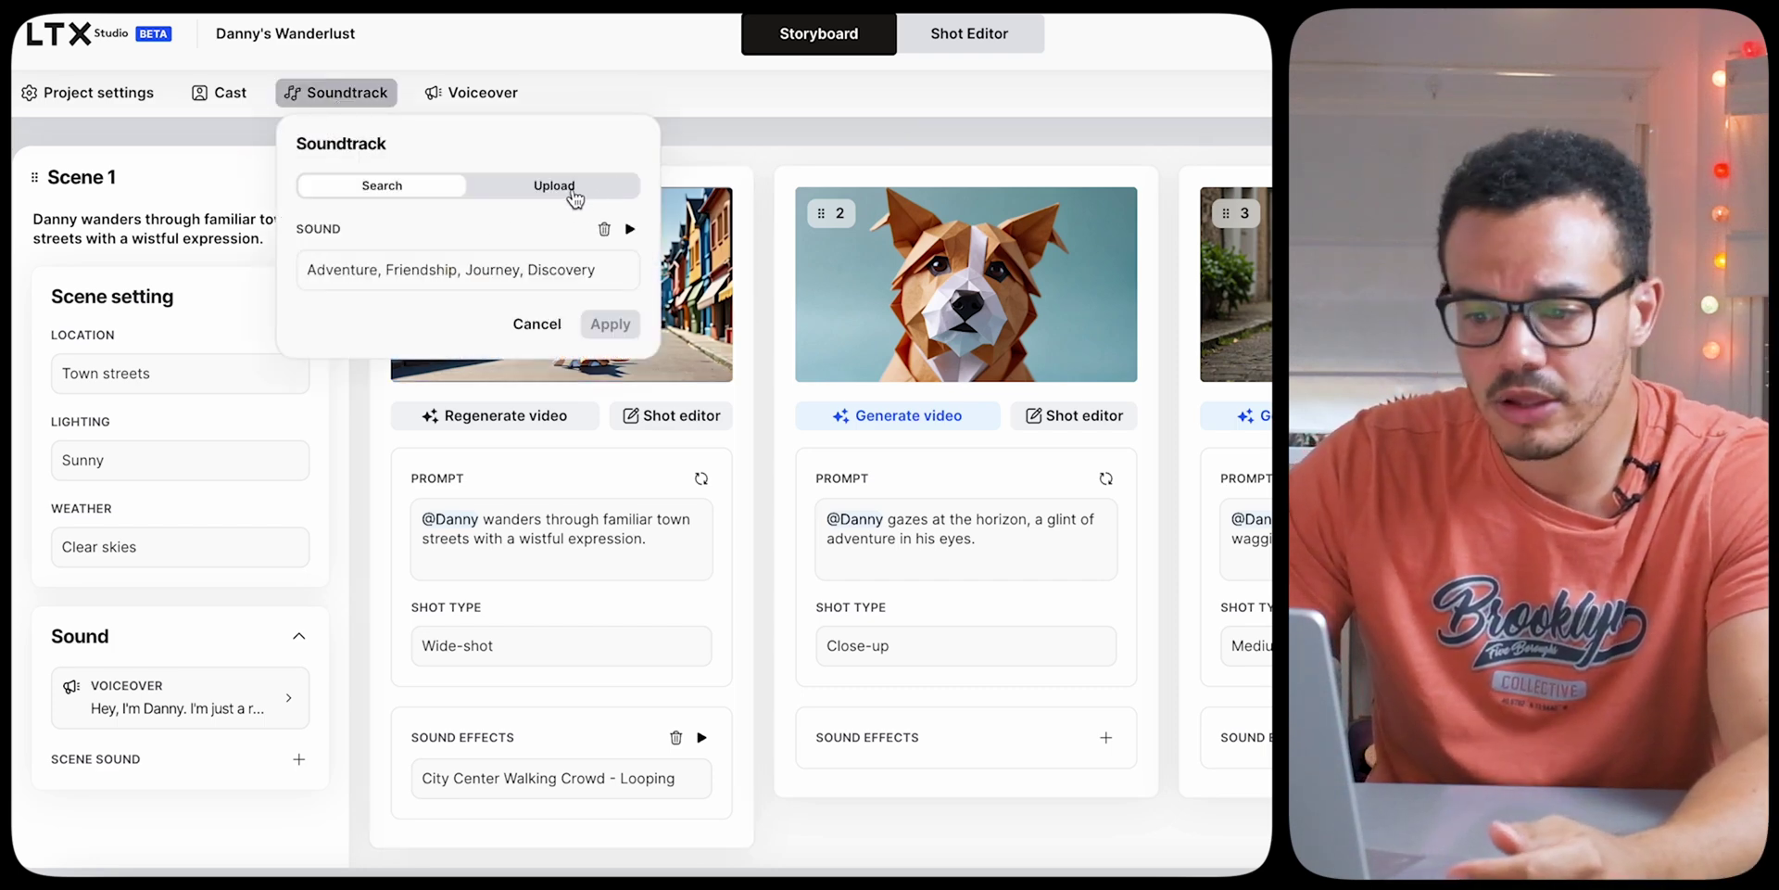
click(451, 266)
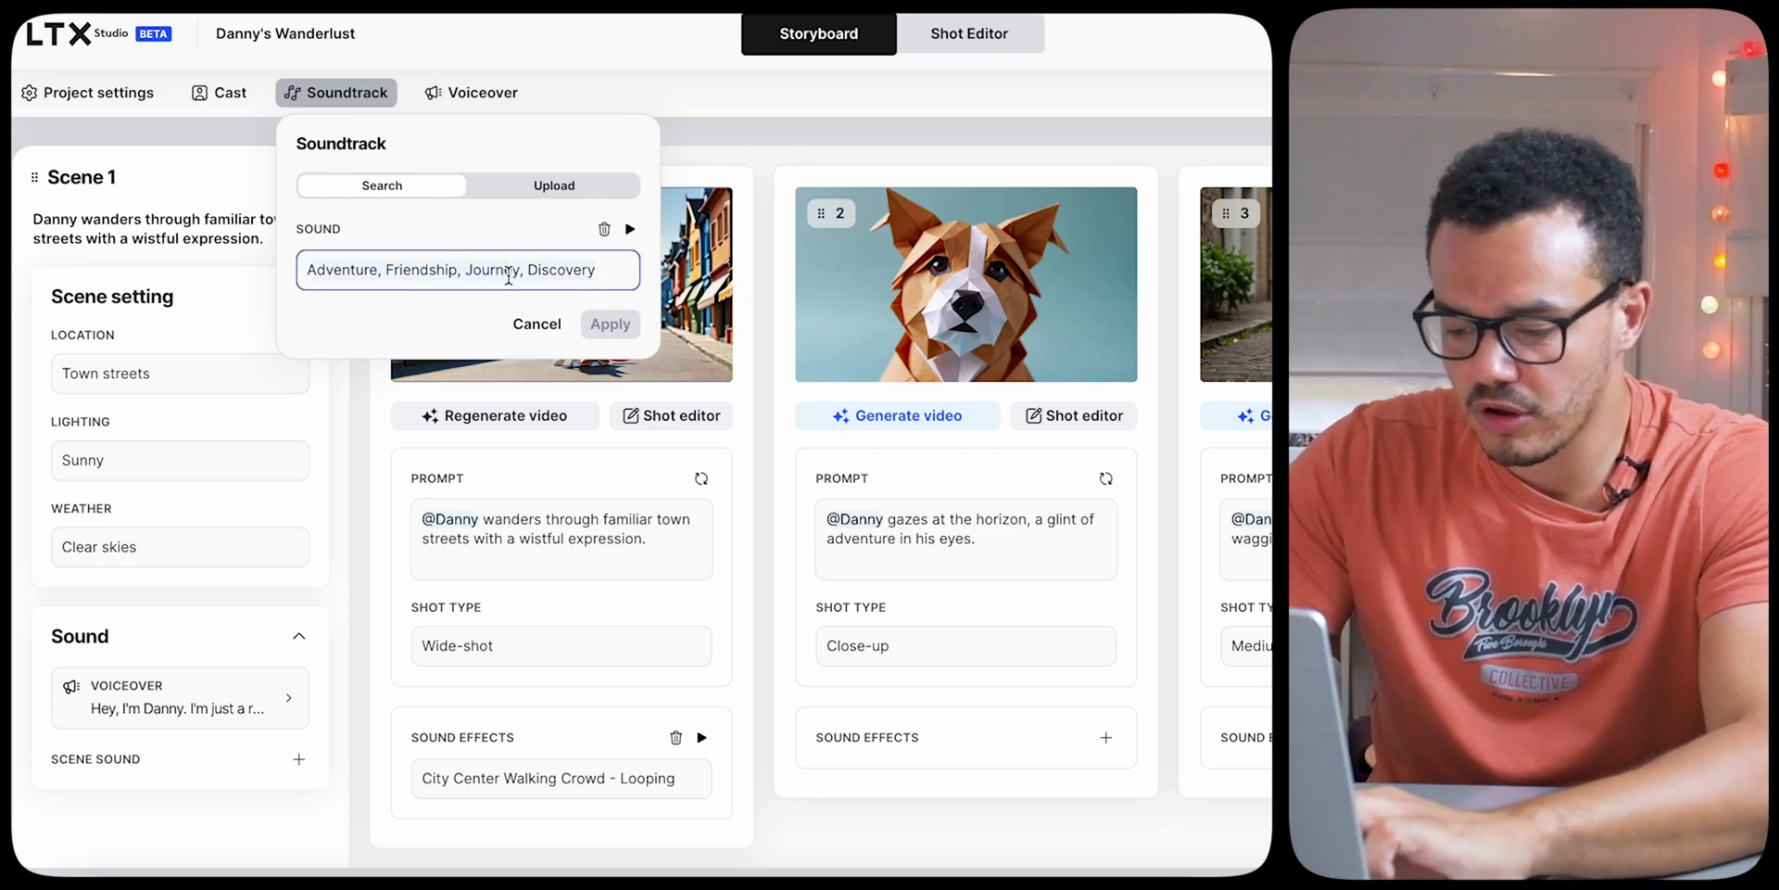
text(fun, adv)
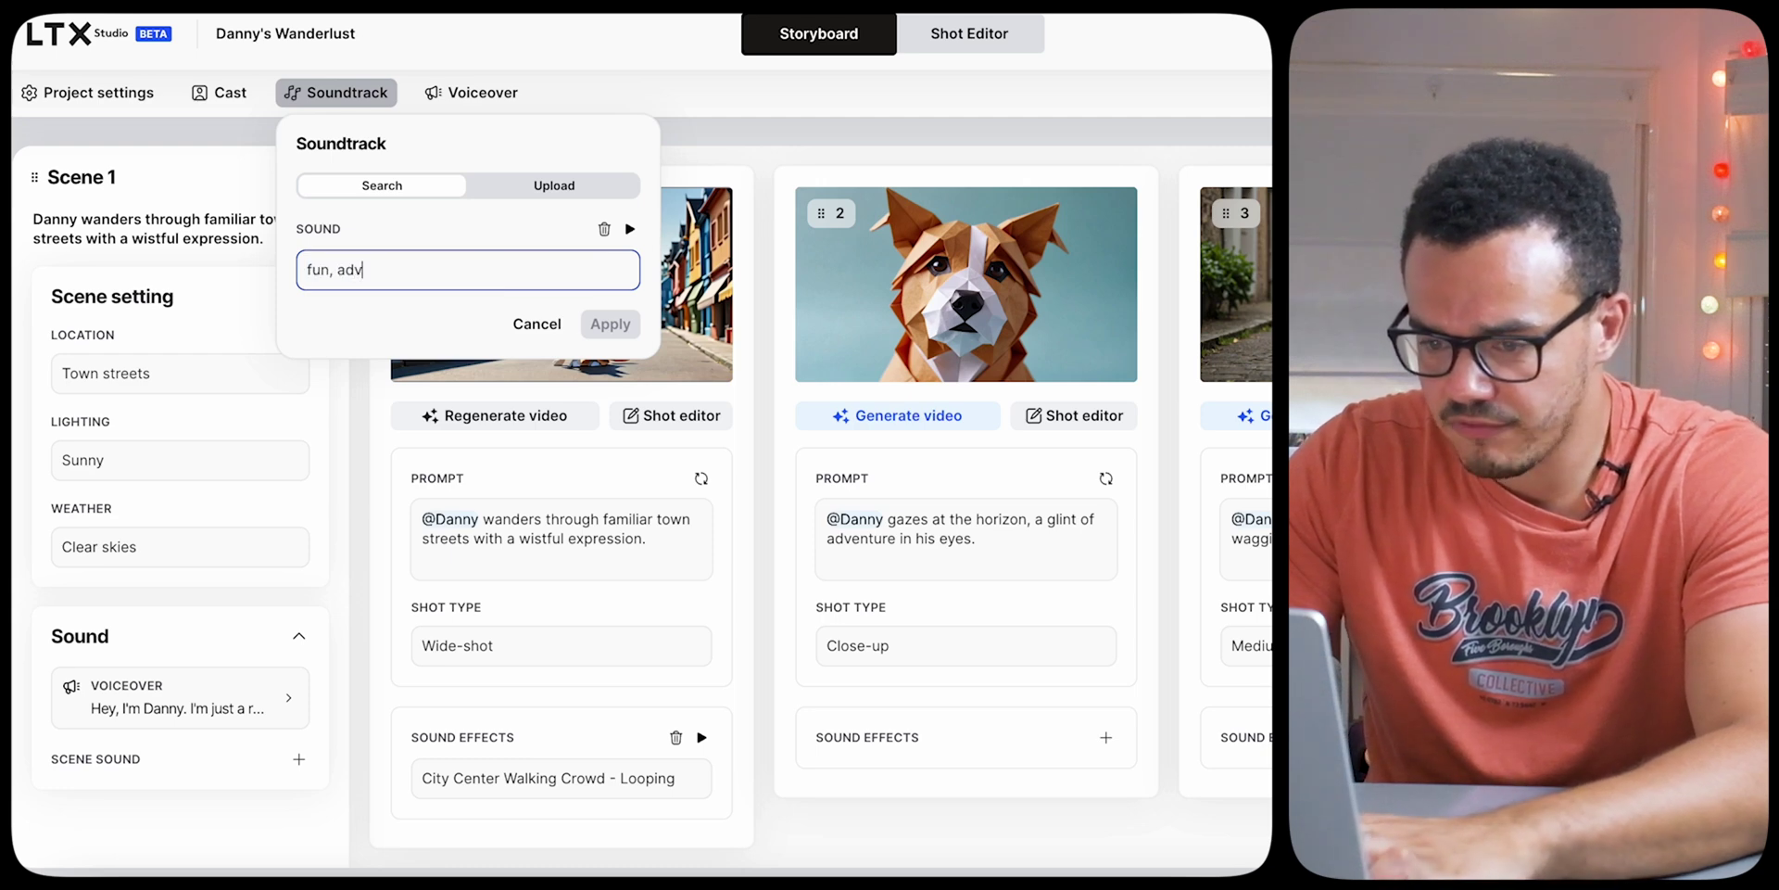
text(enture, )
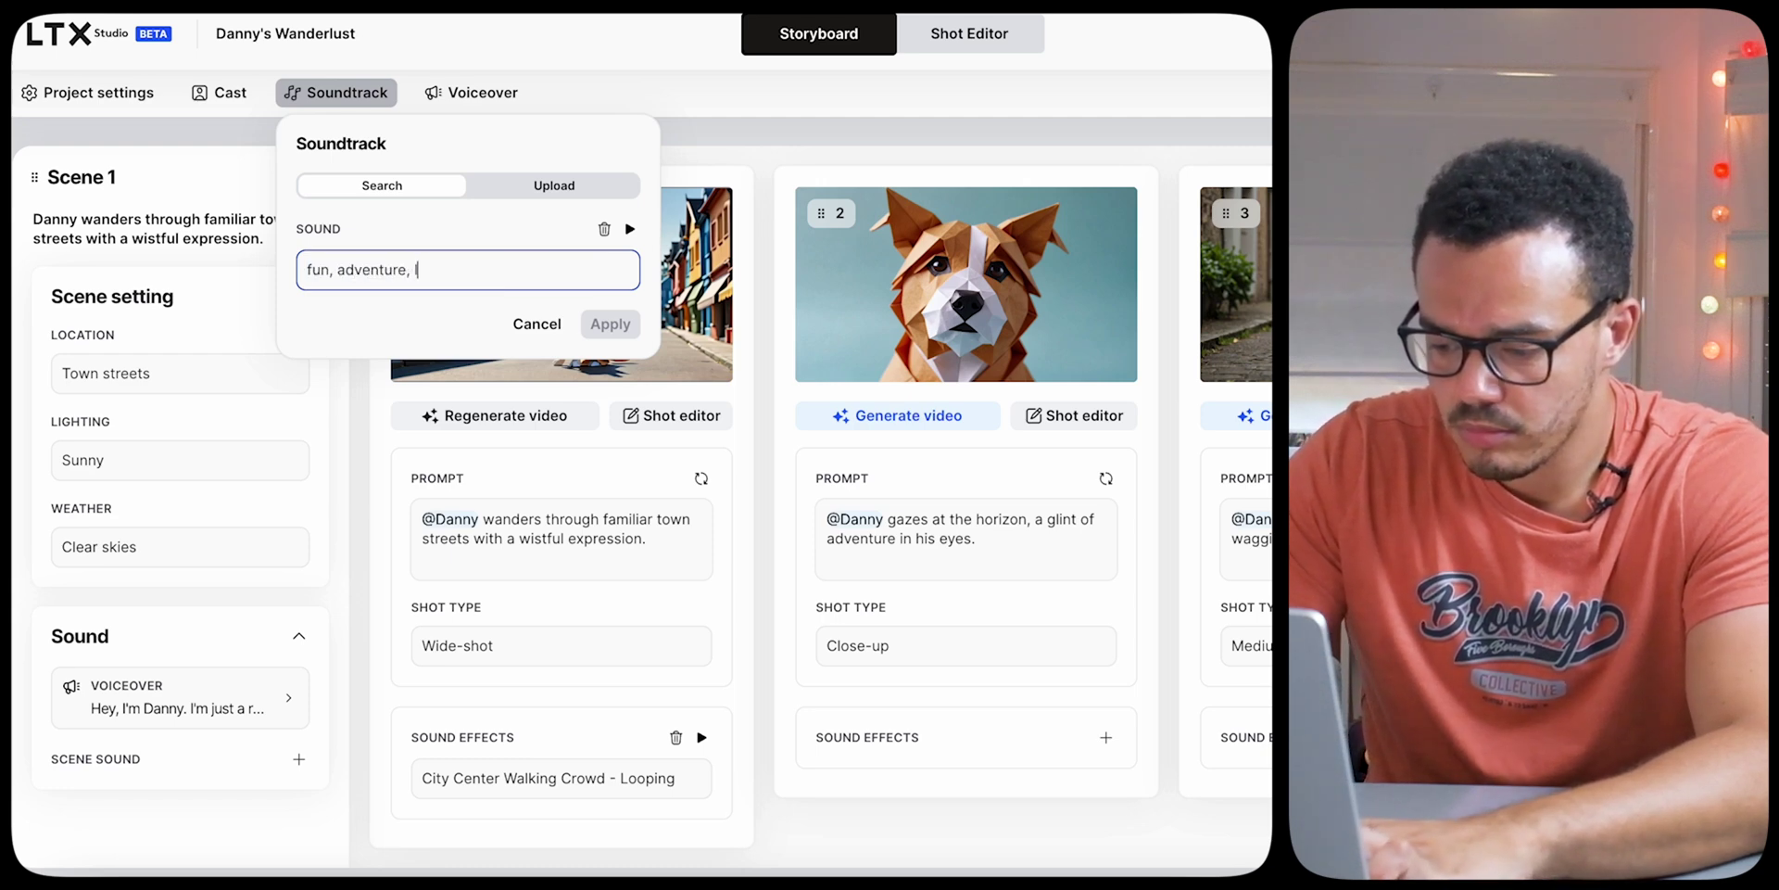
text(light hearted)
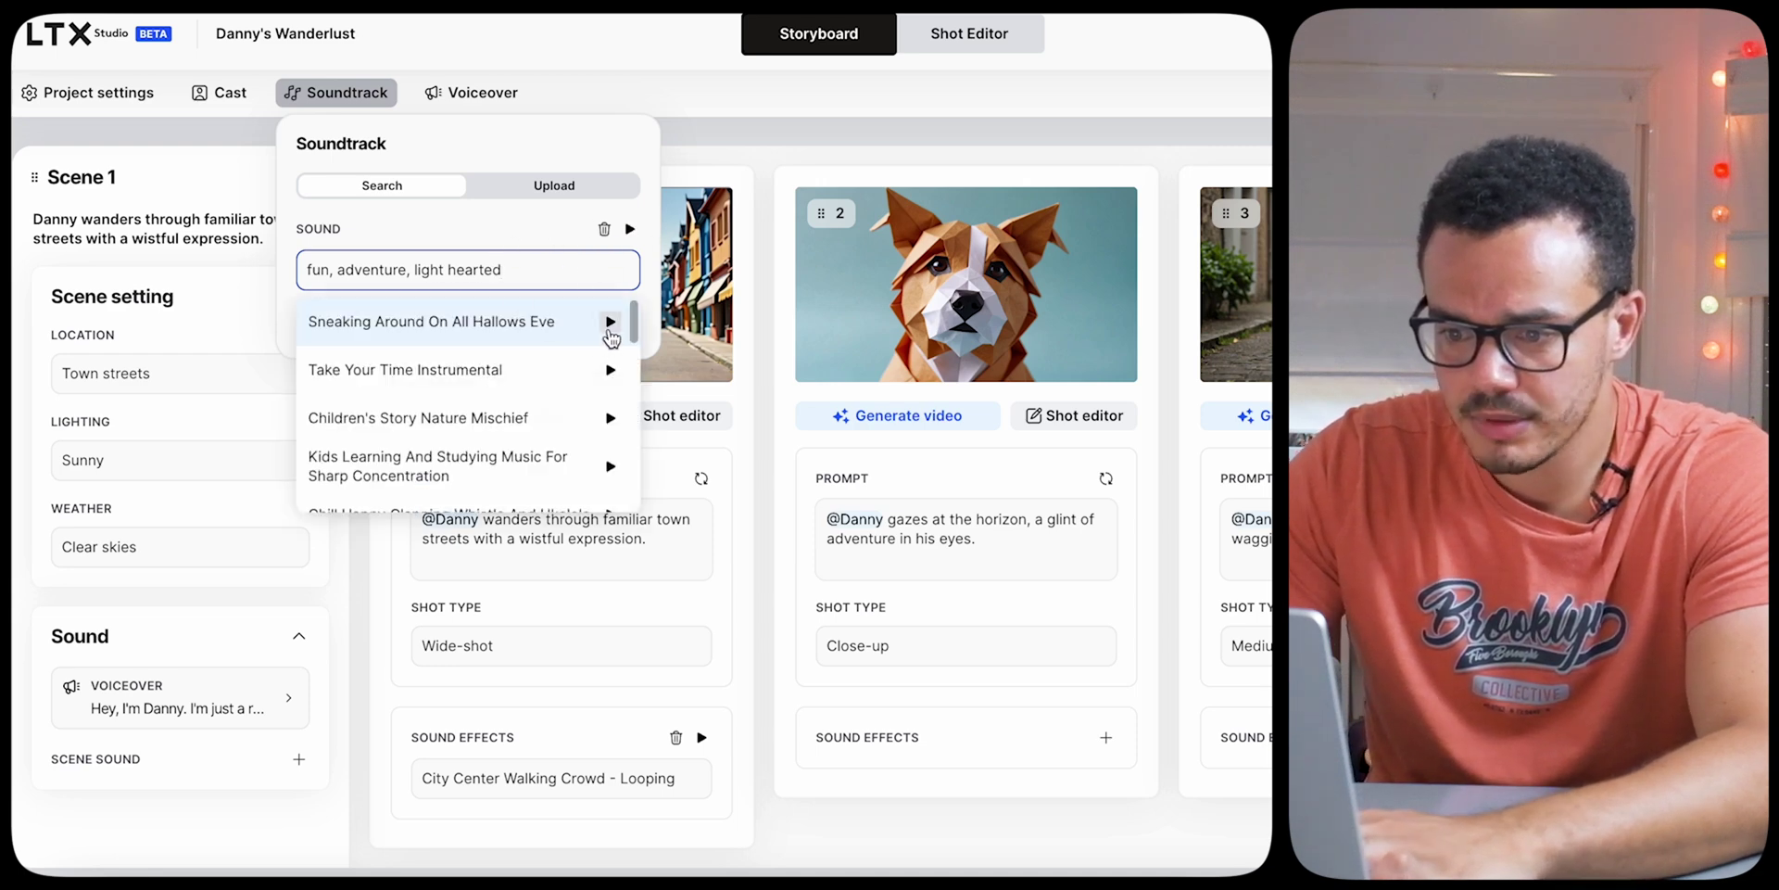
click(611, 324)
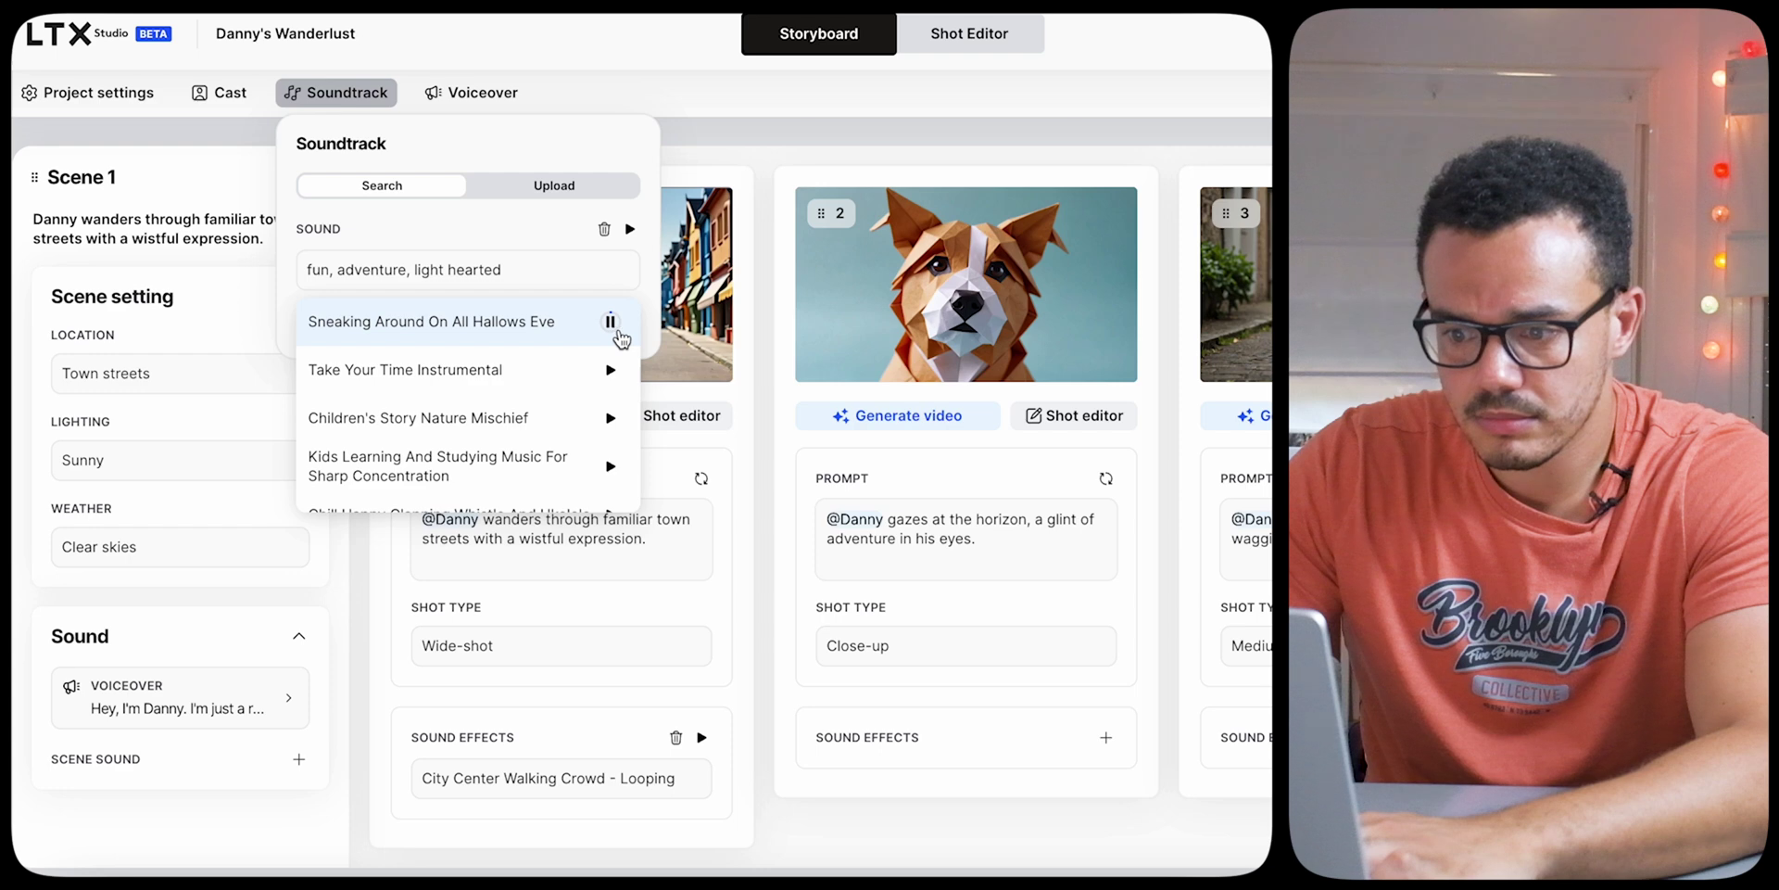
scroll(568, 397, down, 1)
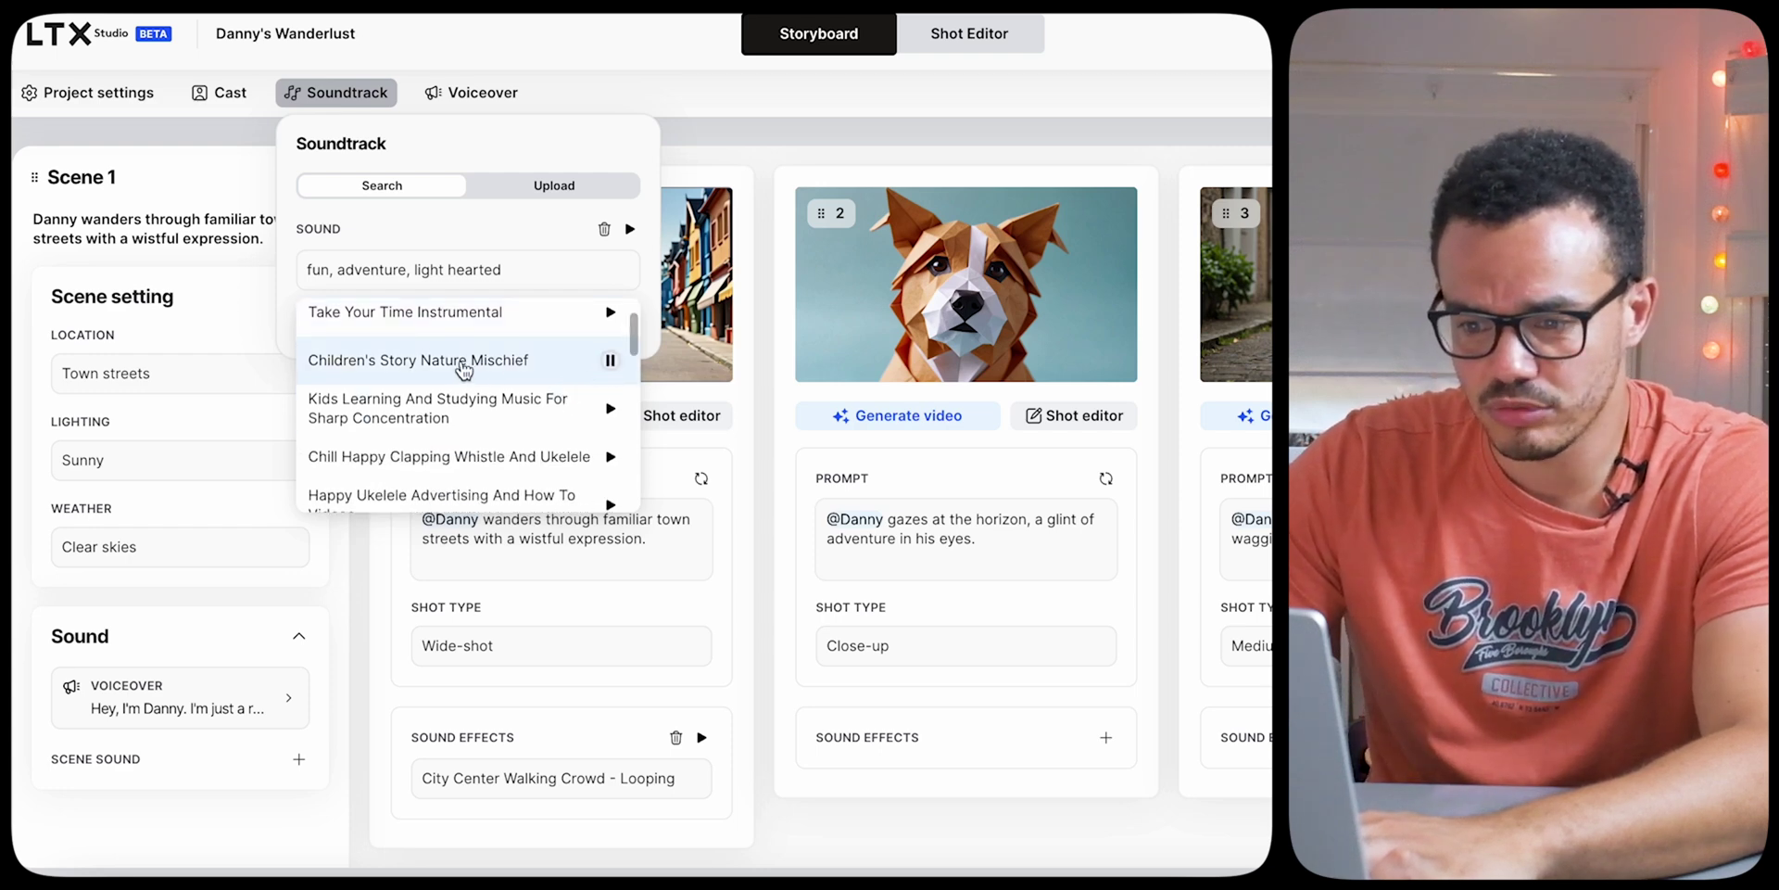
click(610, 362)
click(482, 370)
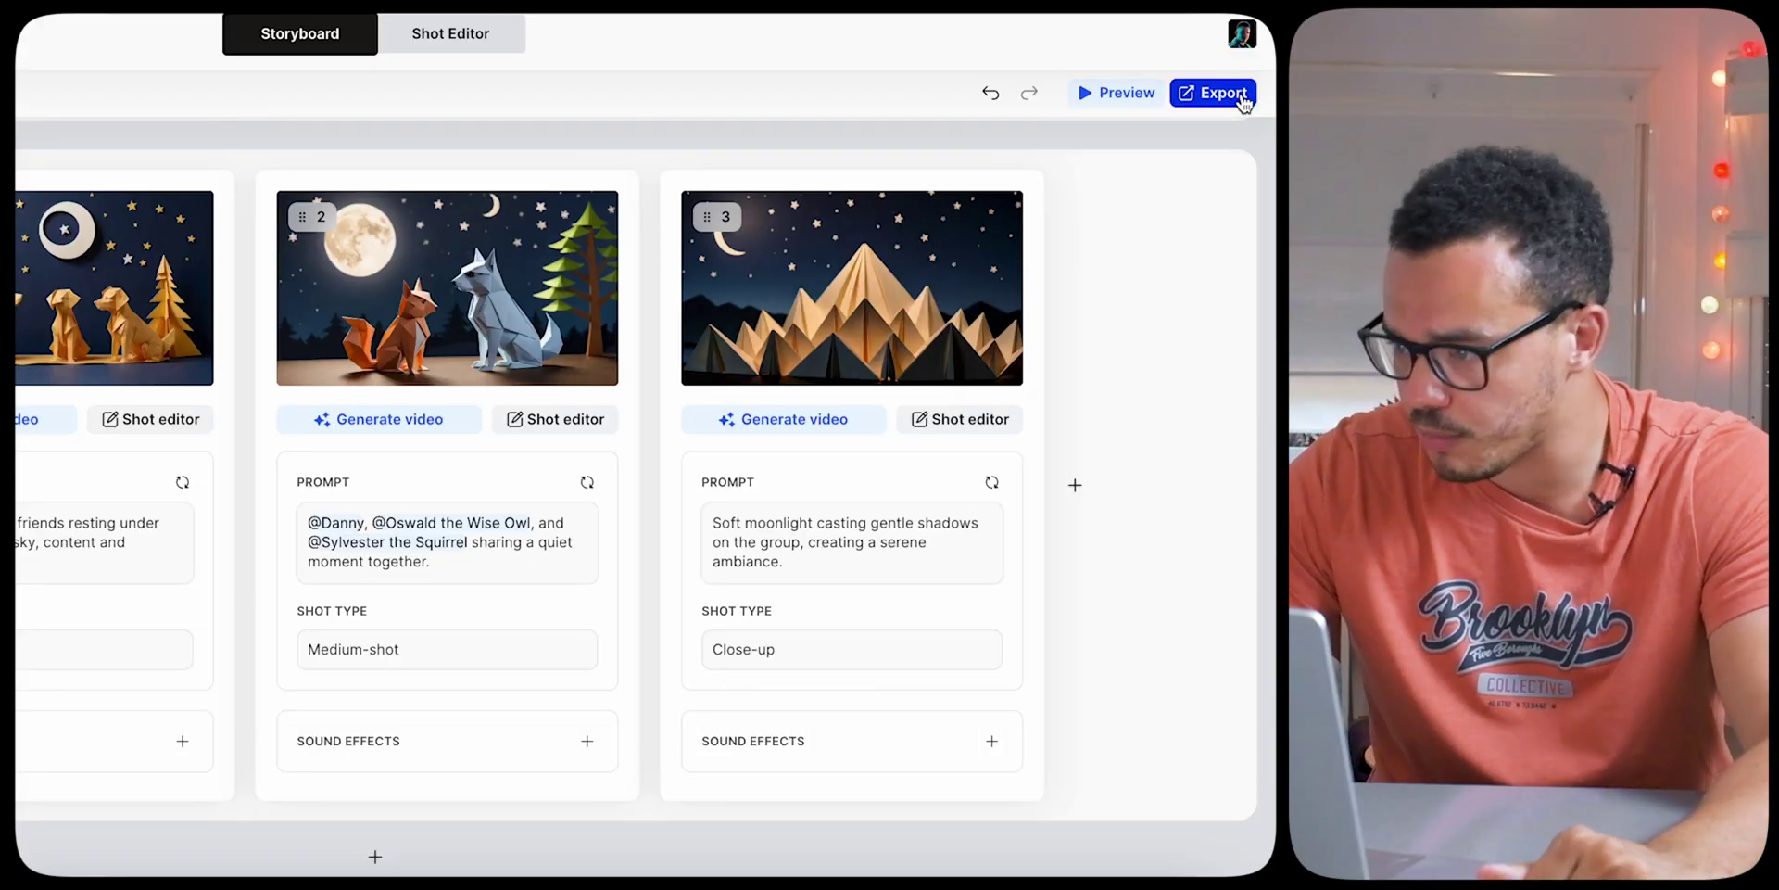
mouse_move(767, 280)
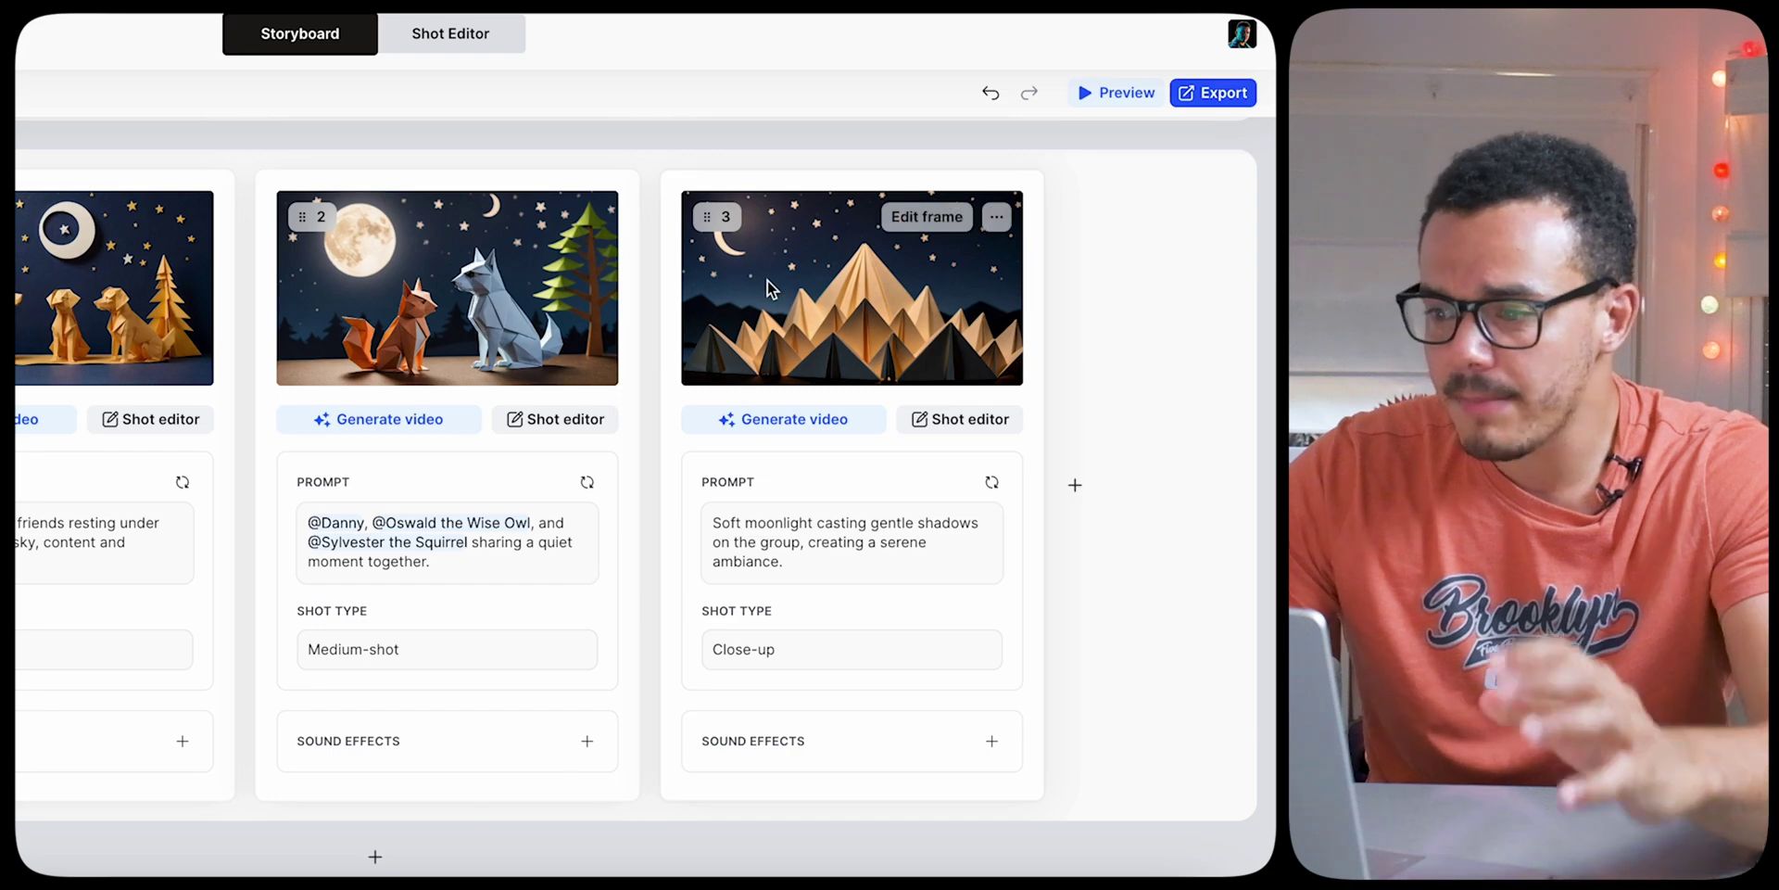
scroll(767, 280, up, 5)
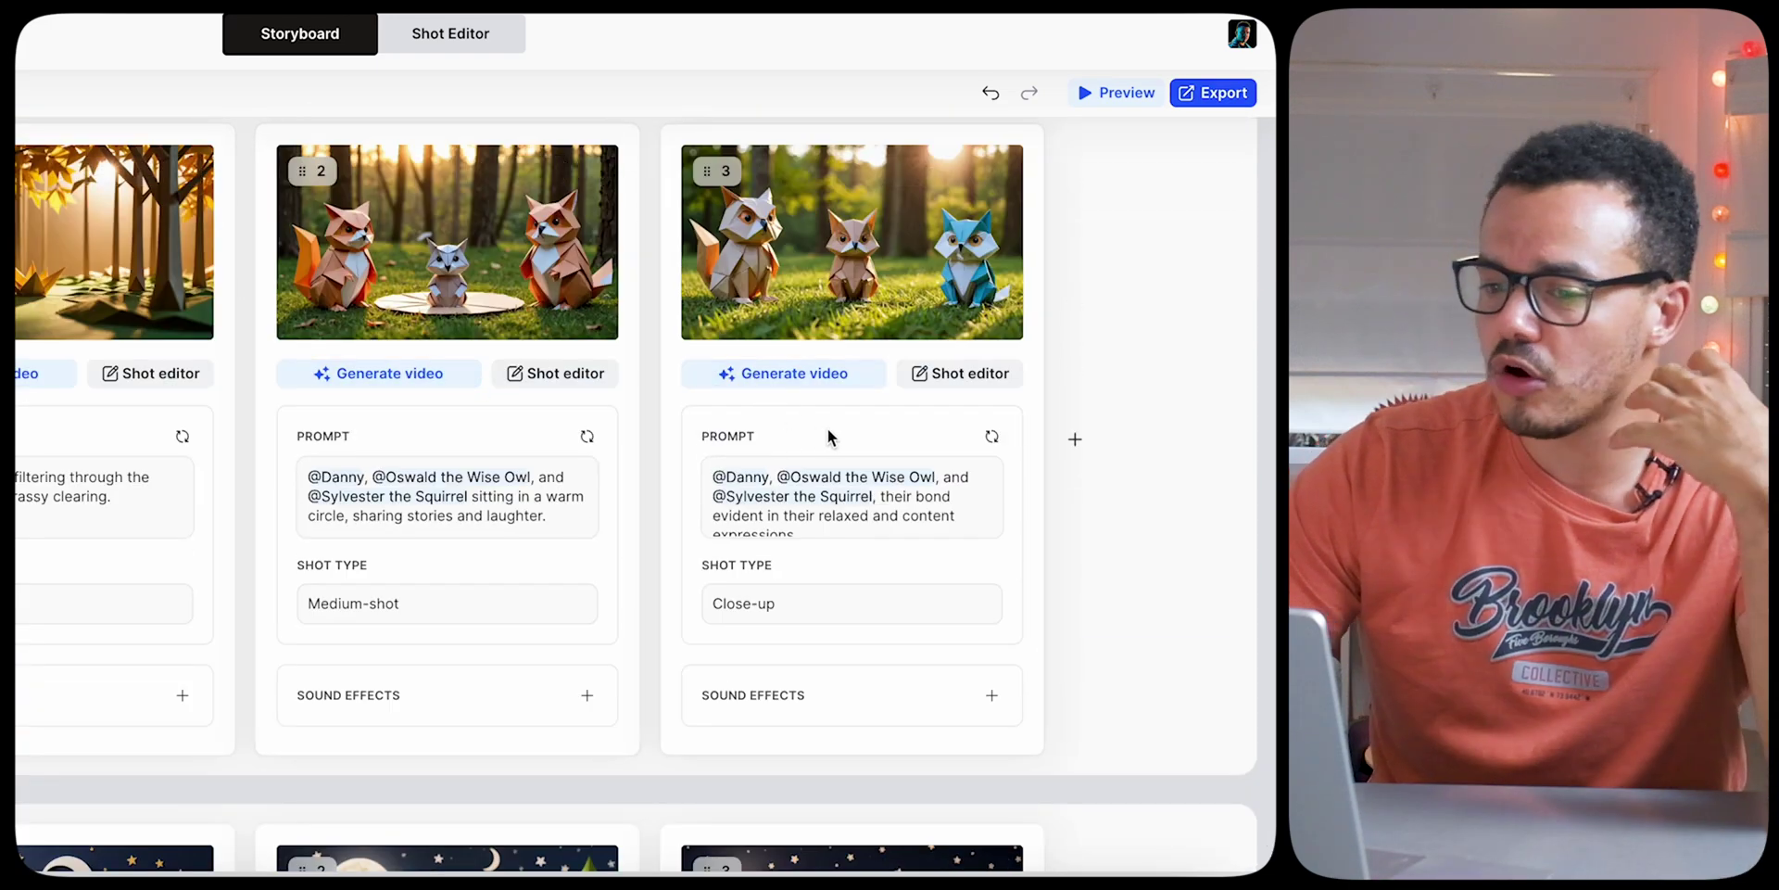
scroll(827, 428, down, 3)
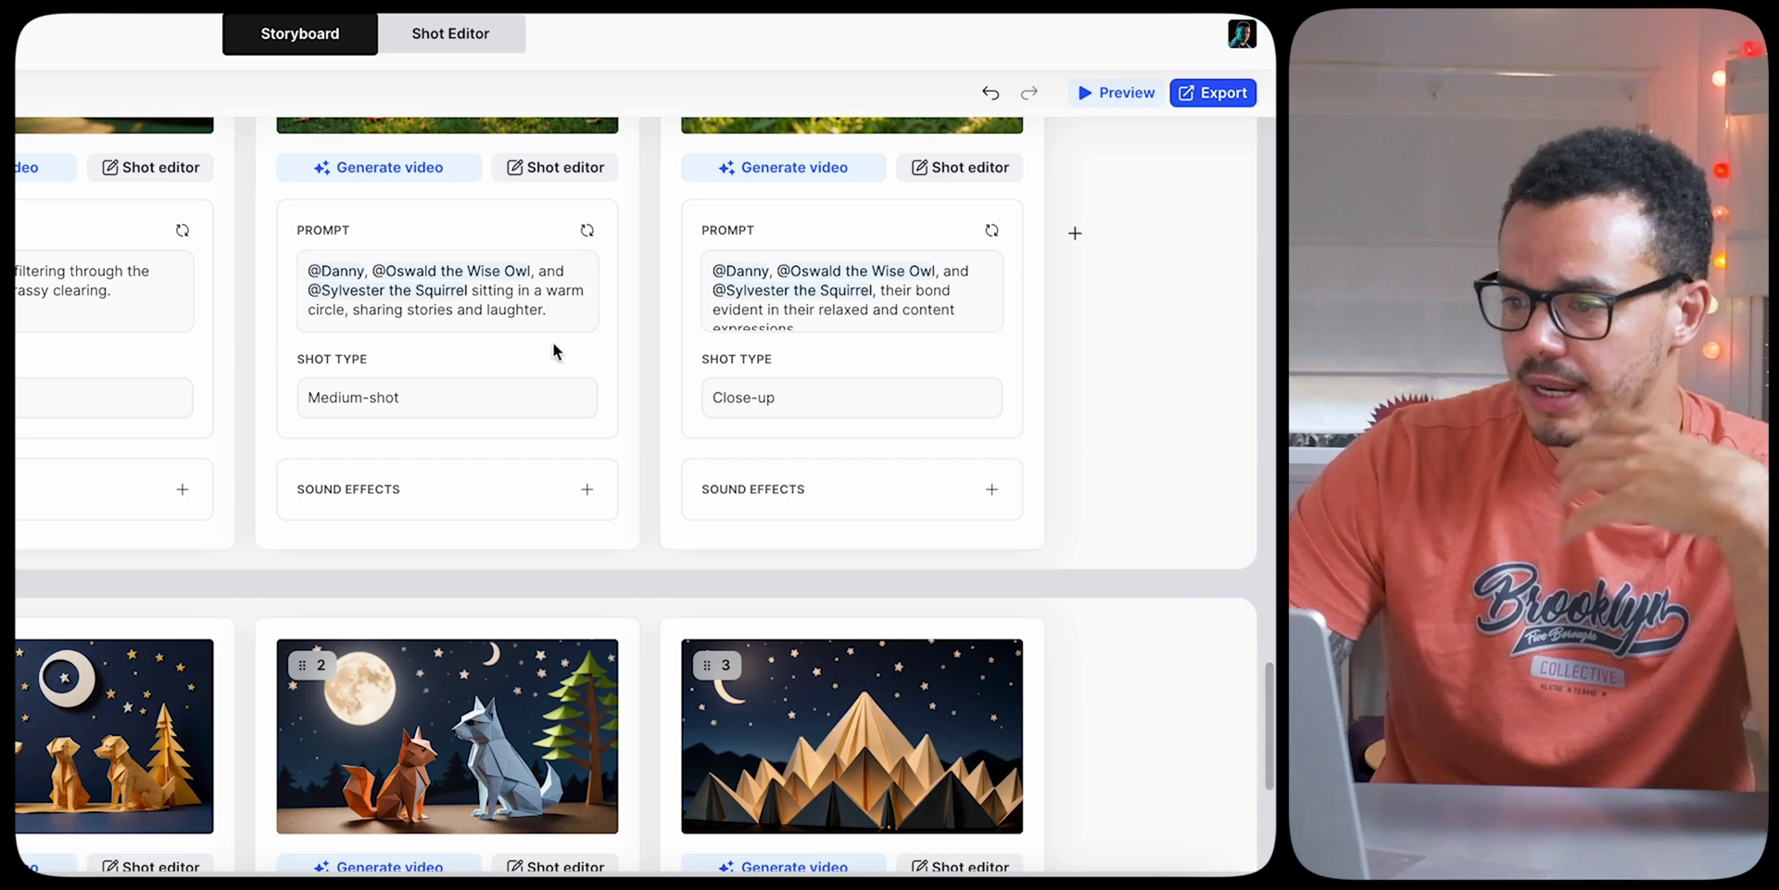
scroll(549, 308, down, 3)
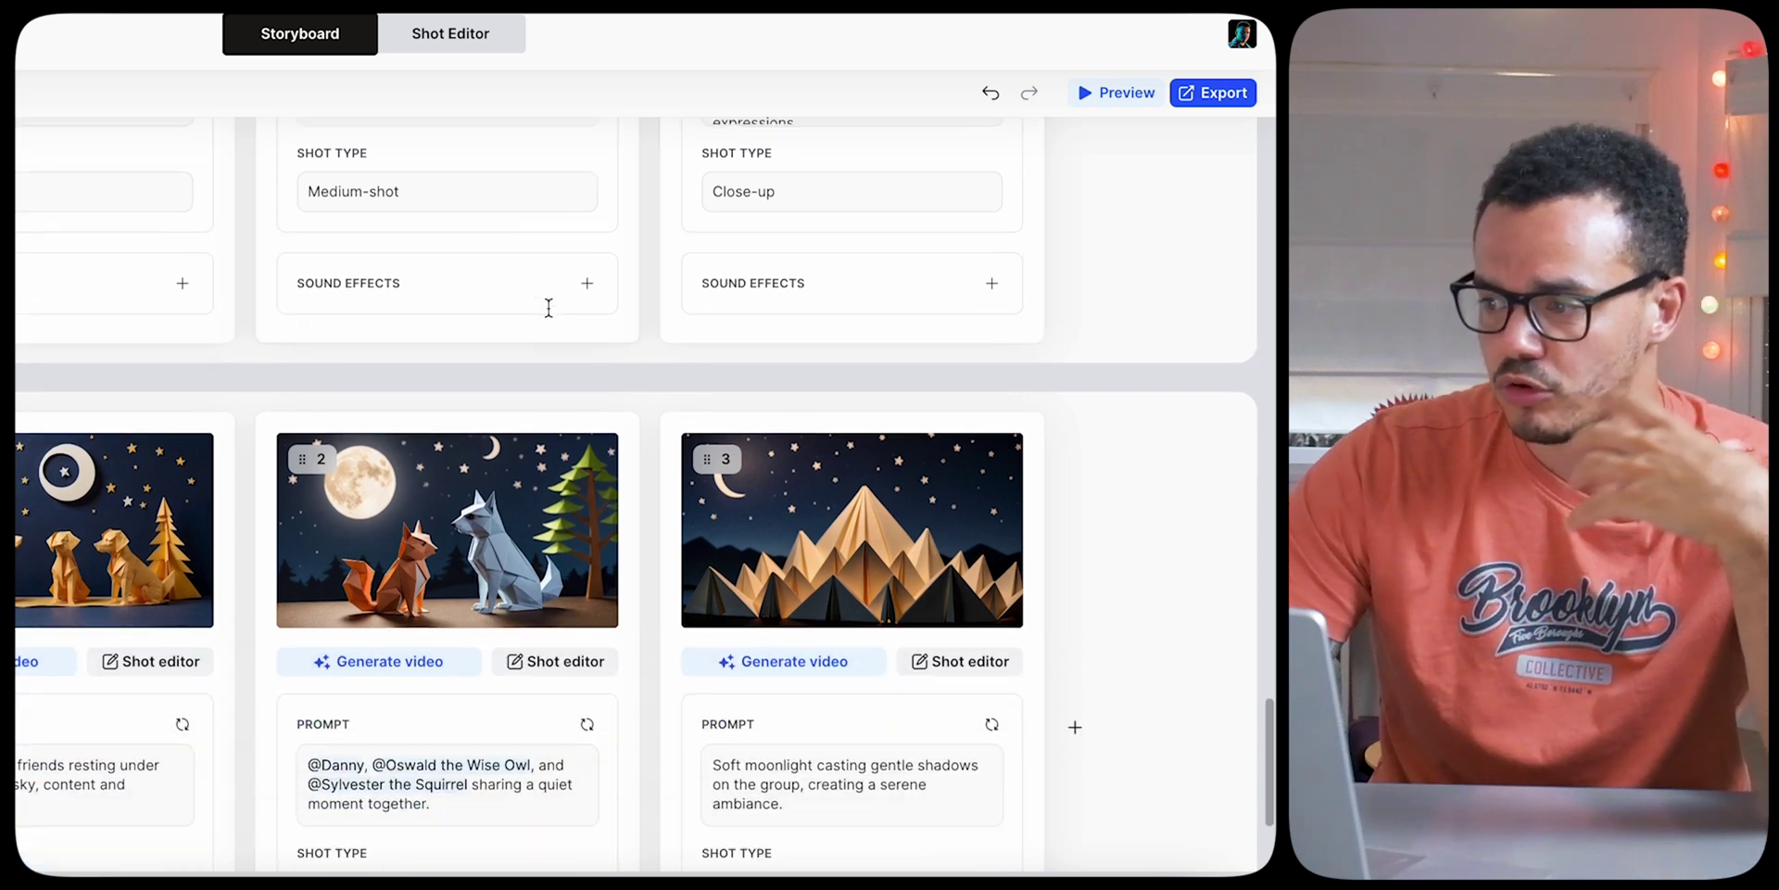
scroll(548, 307, down, 3)
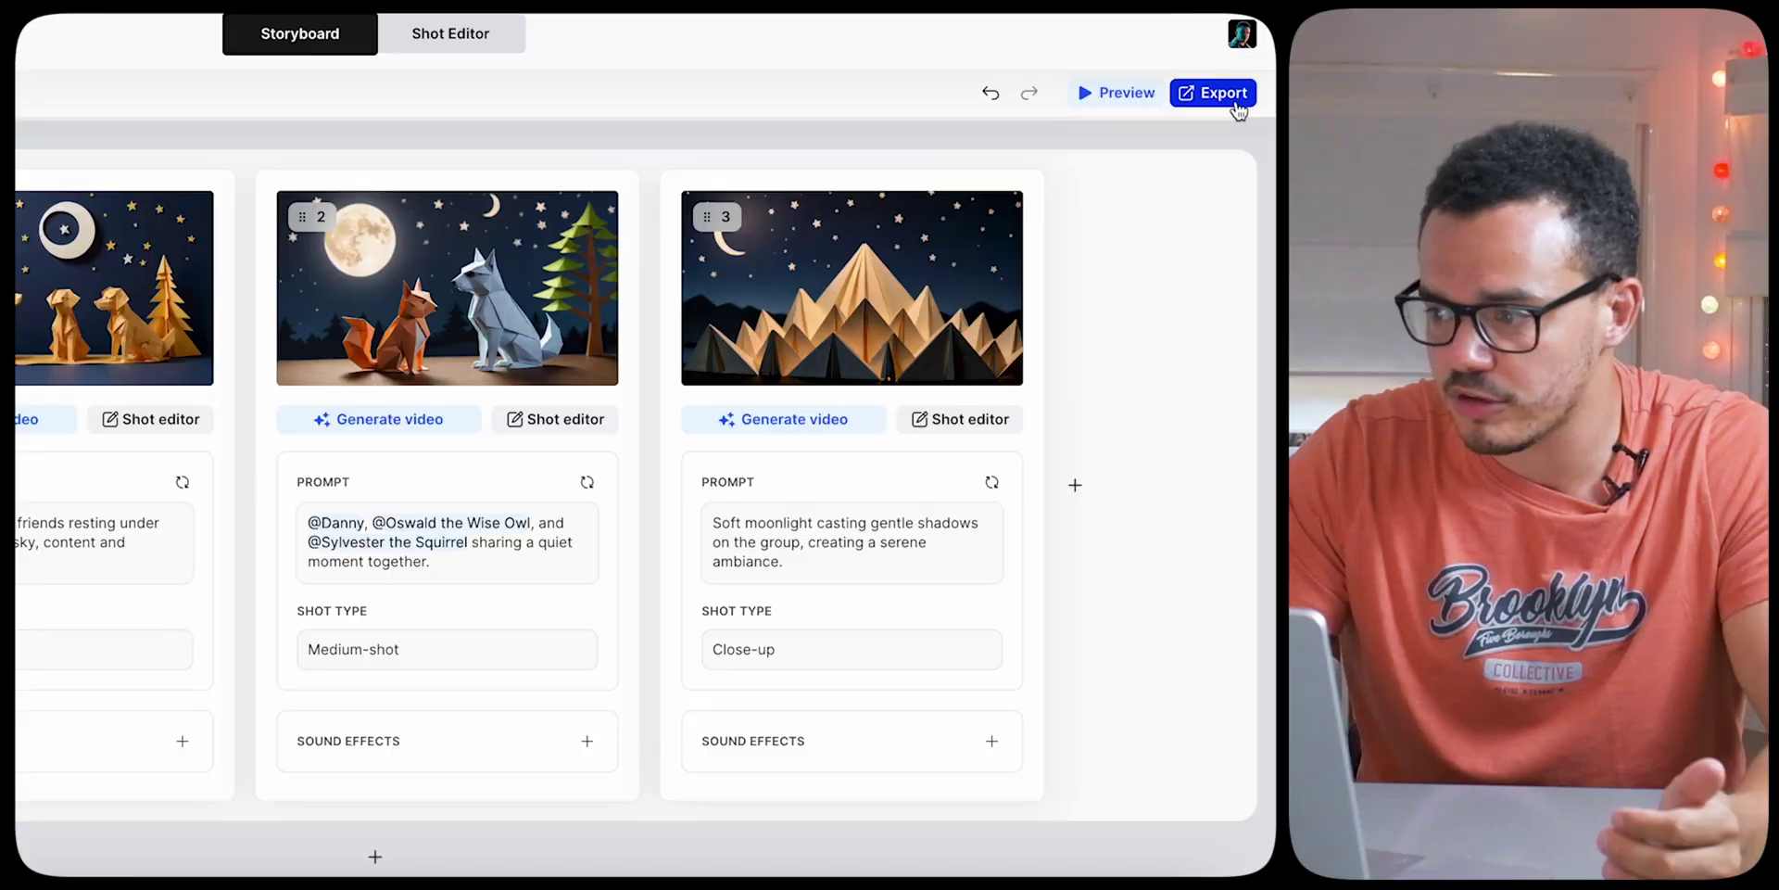
From the export options, request video generation for the 18 remaining static shots
click(1237, 100)
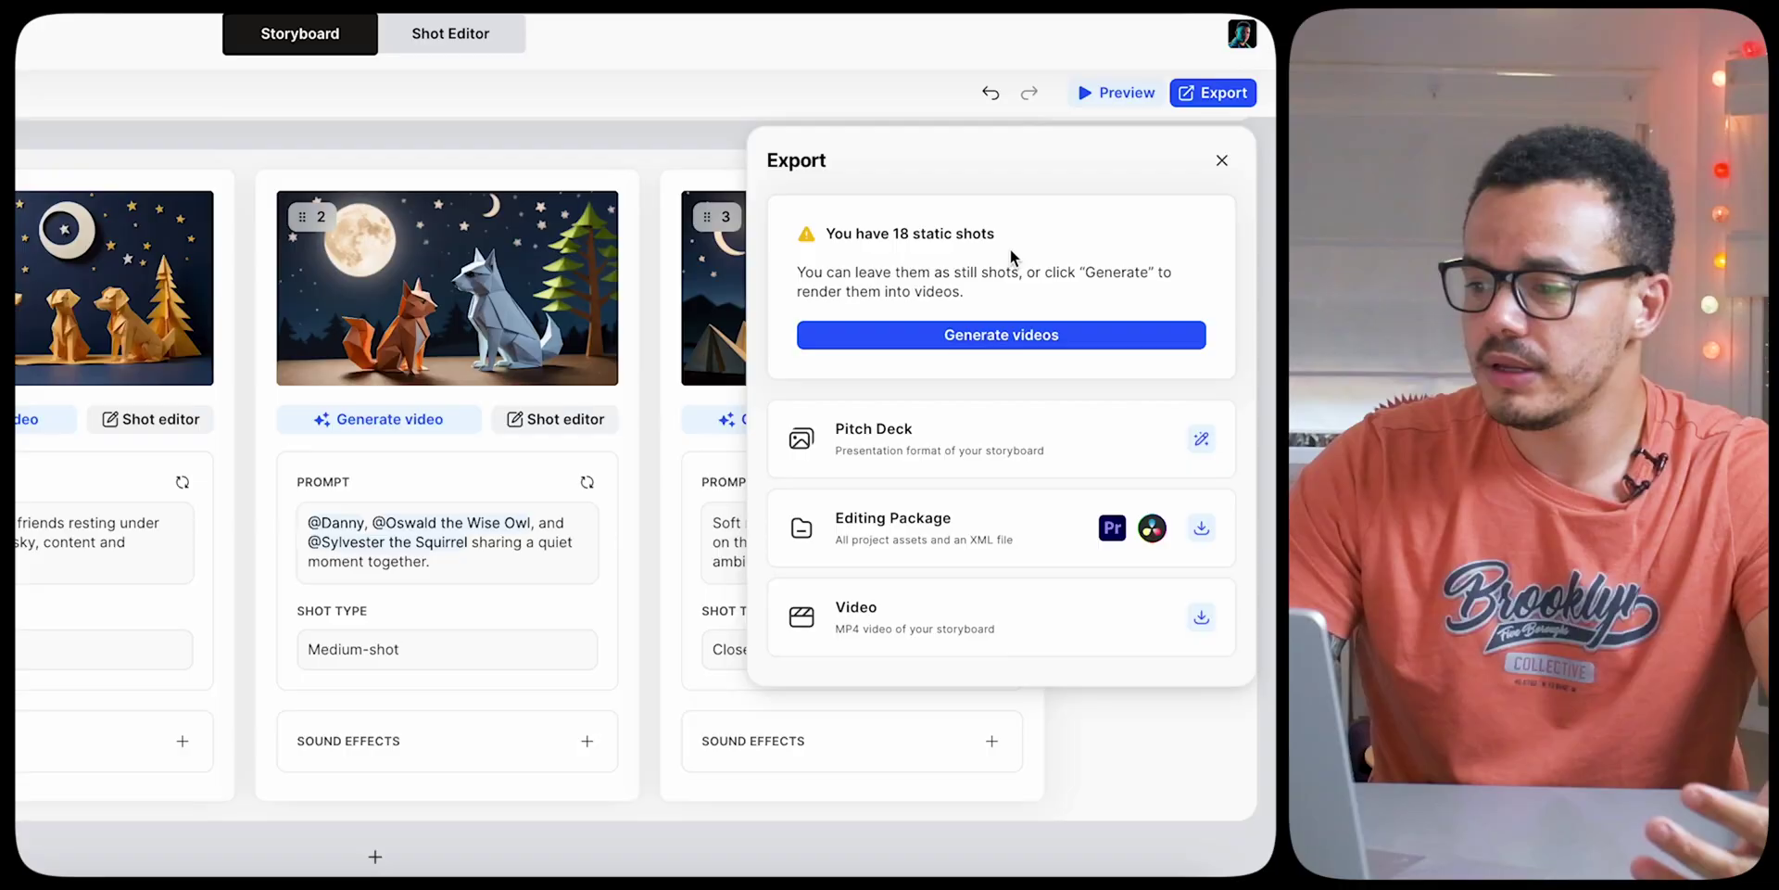
click(1025, 334)
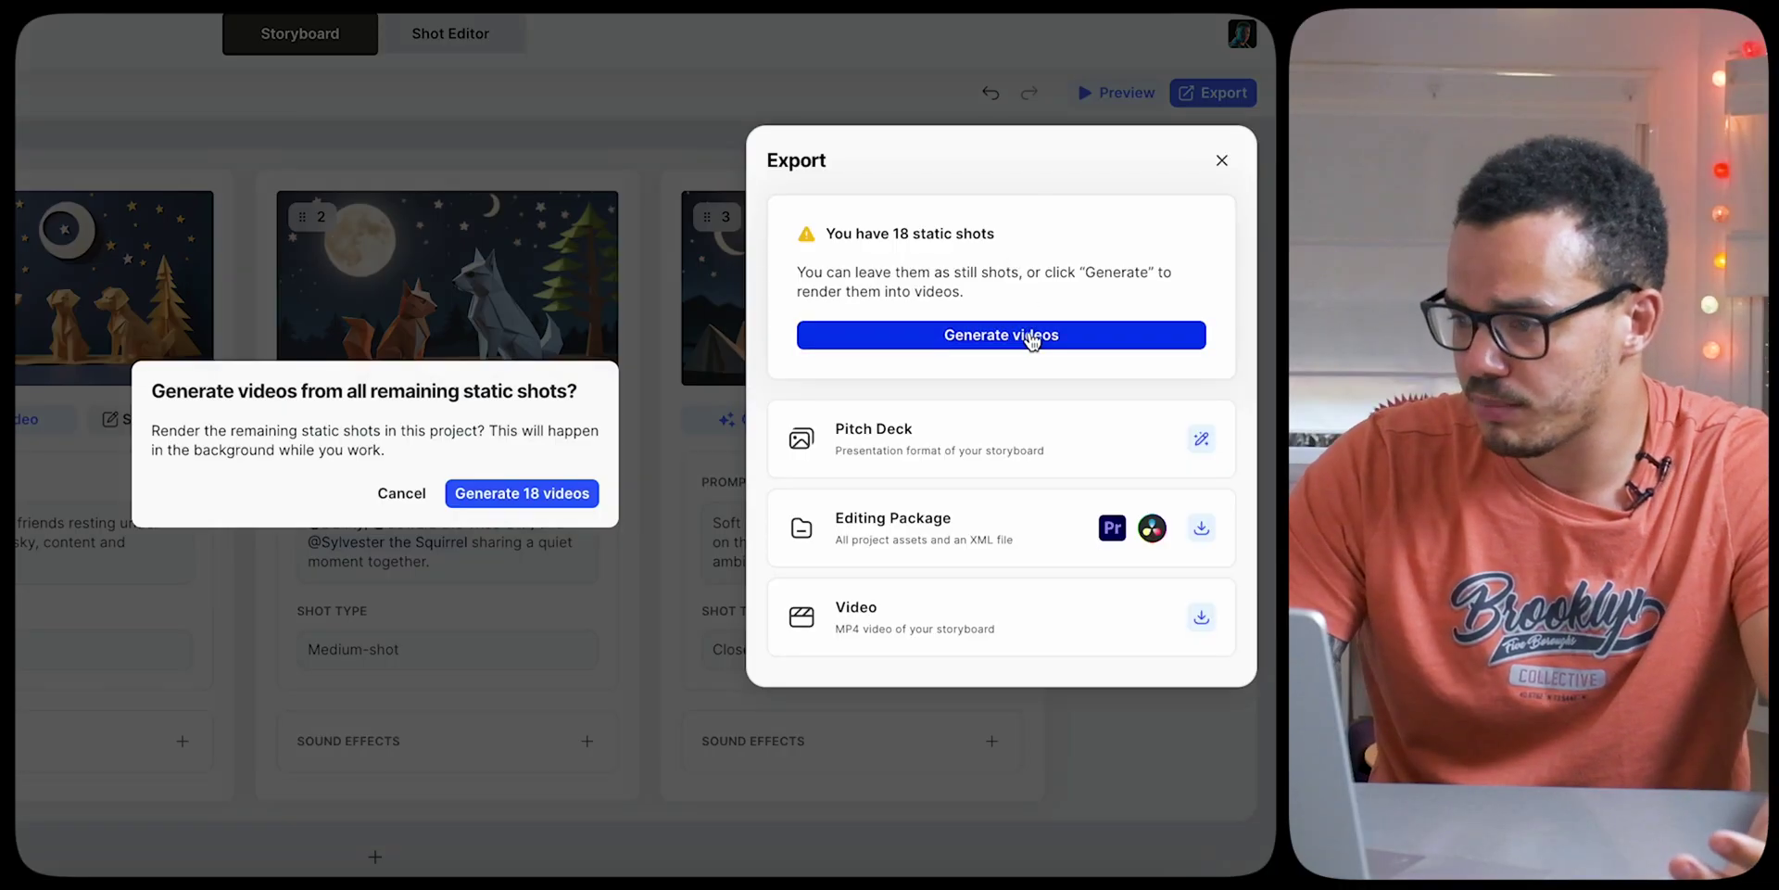
Confirm generating all 18 shot videos, then bring the export options back up
click(556, 495)
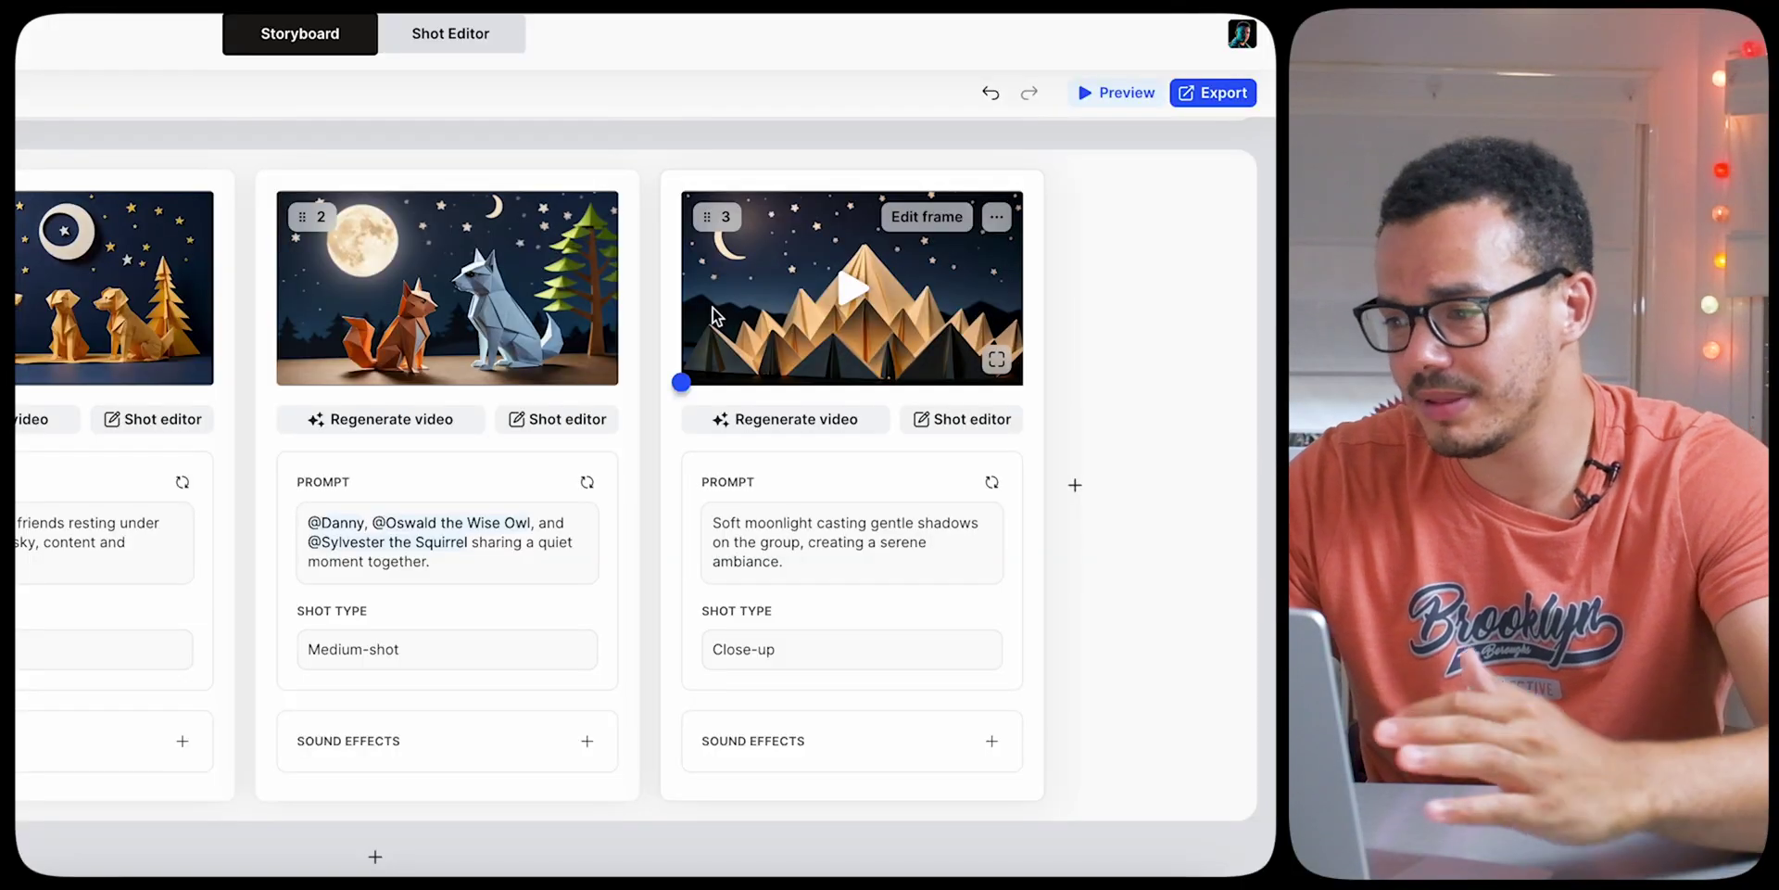
click(1219, 94)
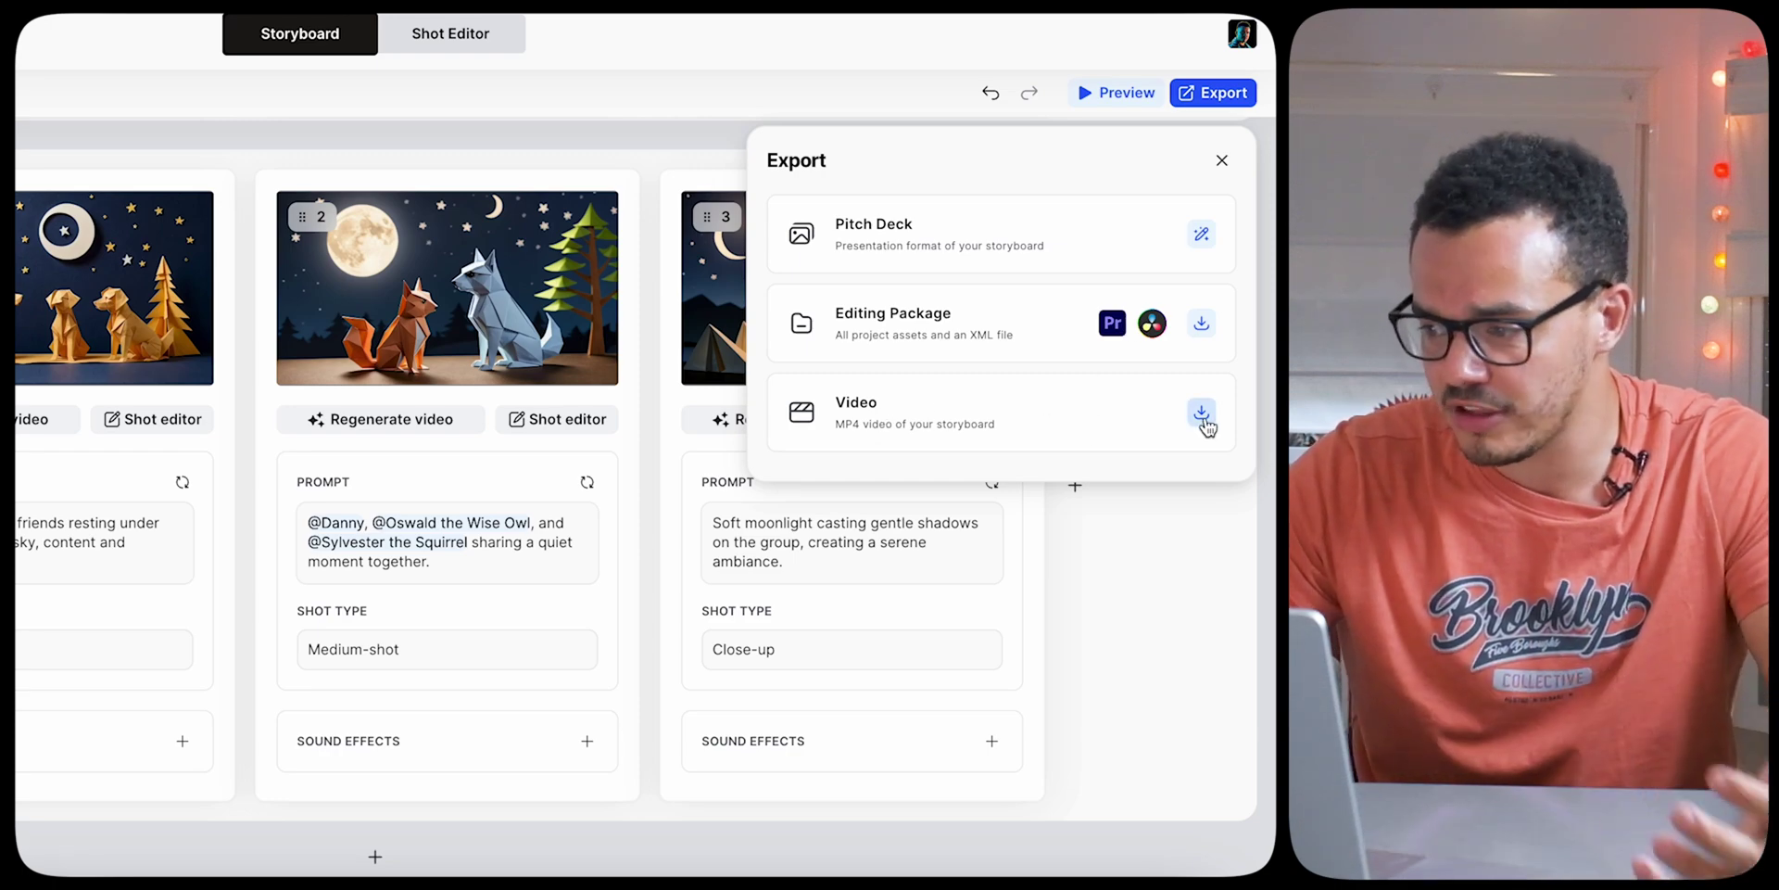
Download the Danny storyboard as an MP4 video, dismiss the success message, and return home
click(1202, 415)
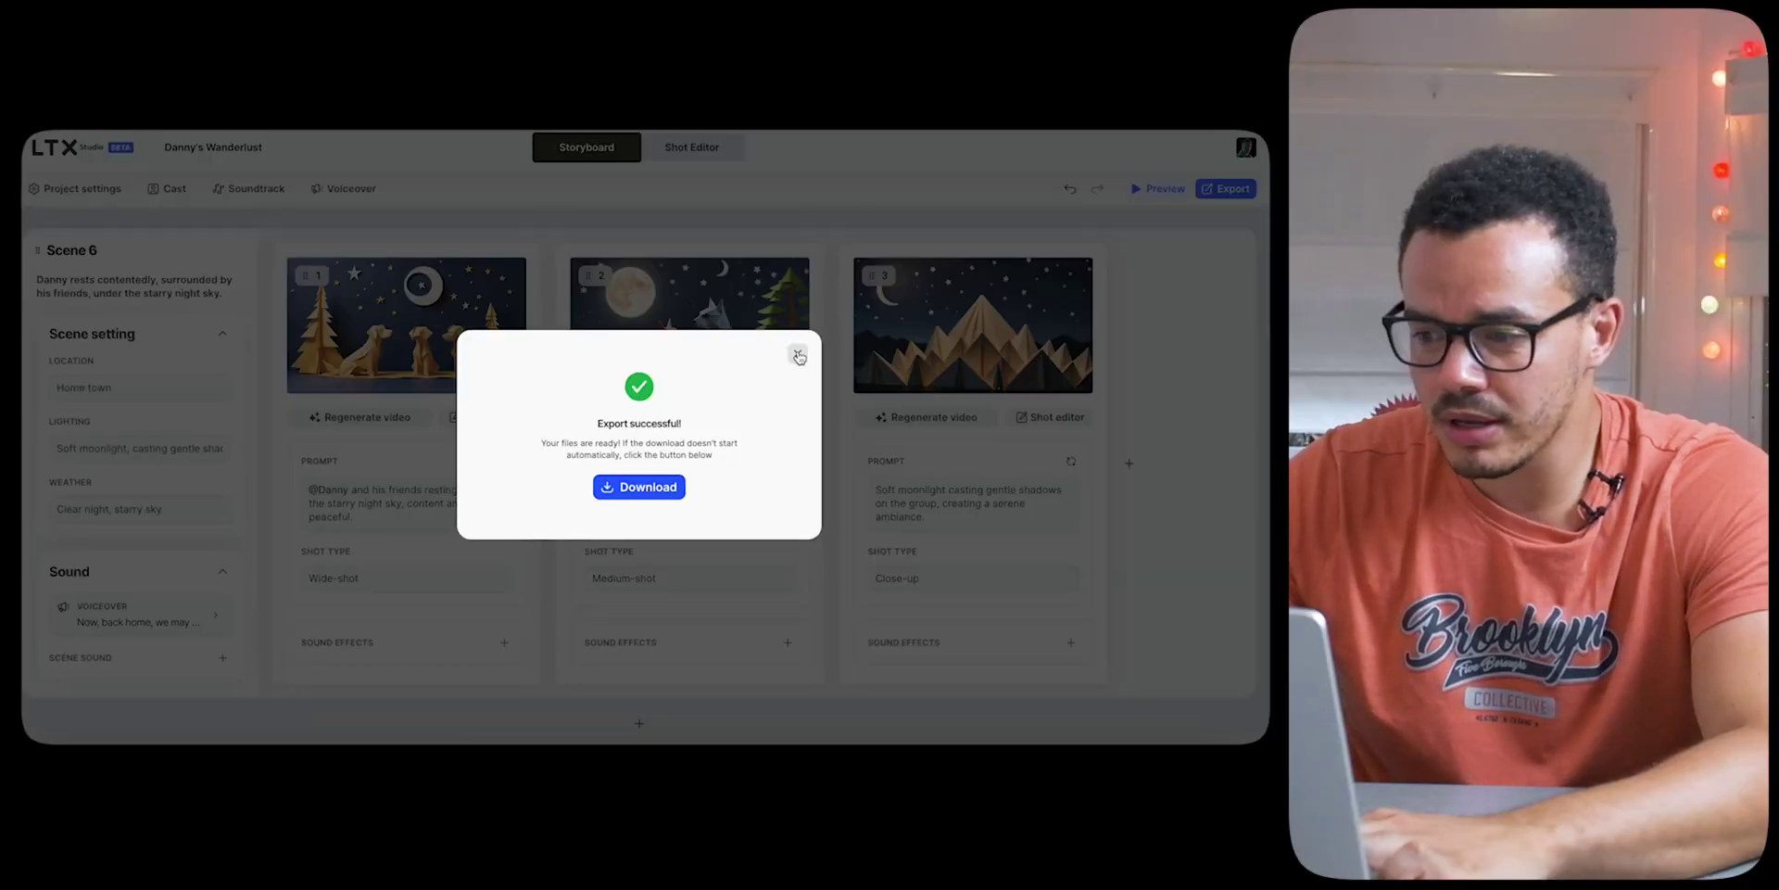
click(794, 349)
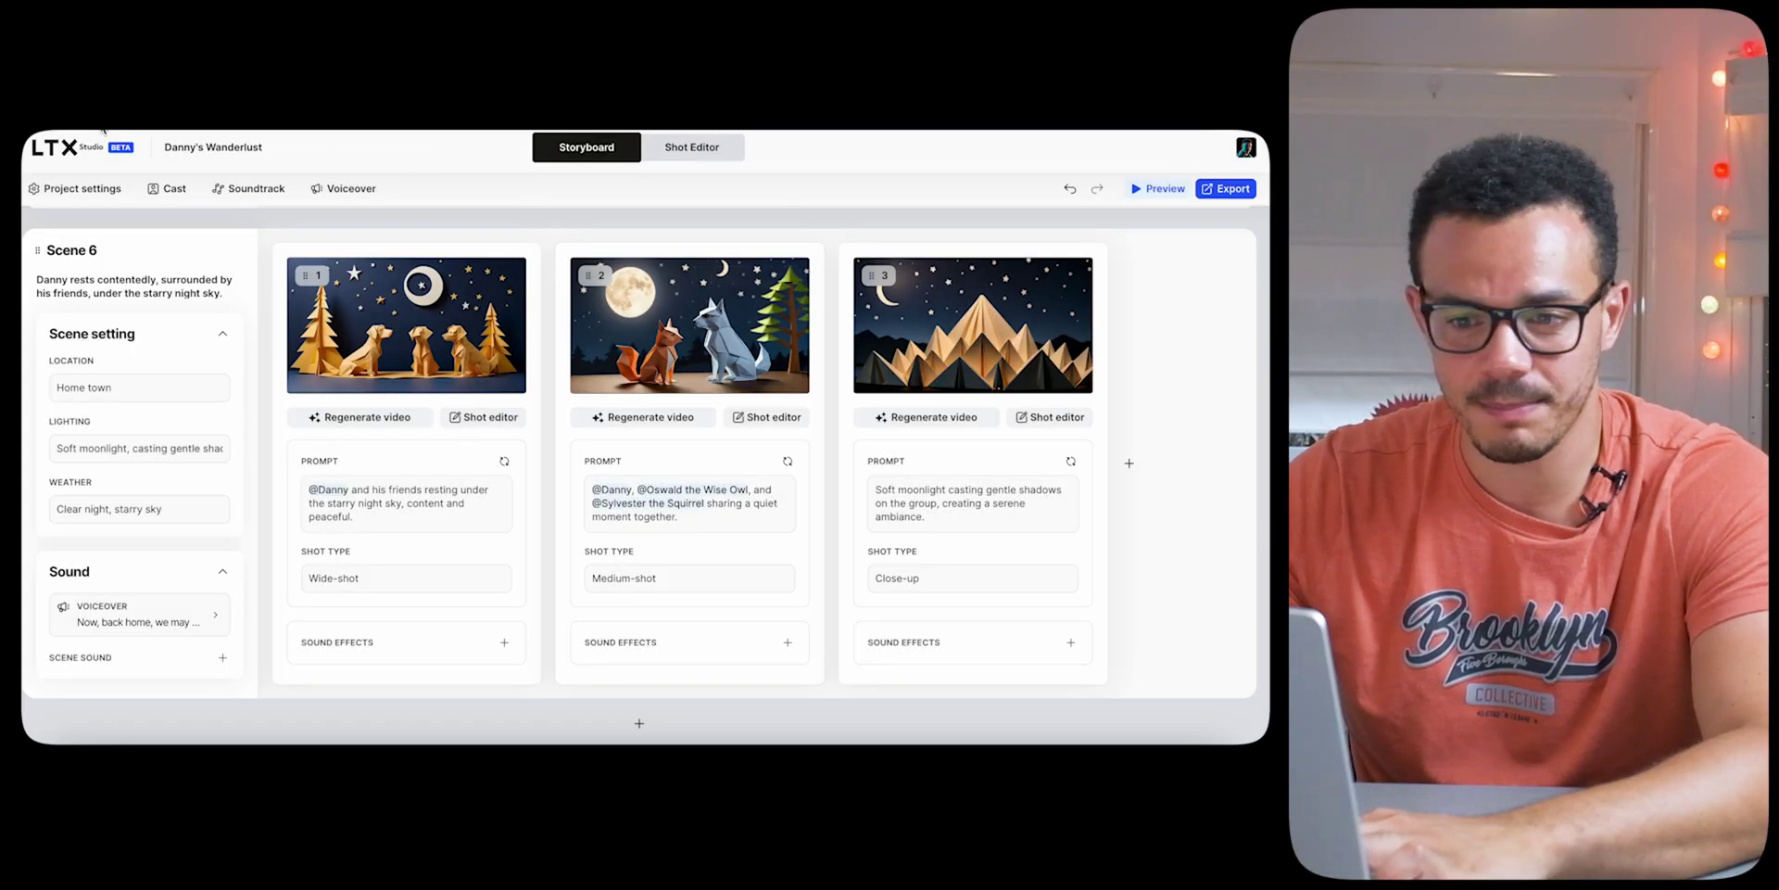
click(59, 150)
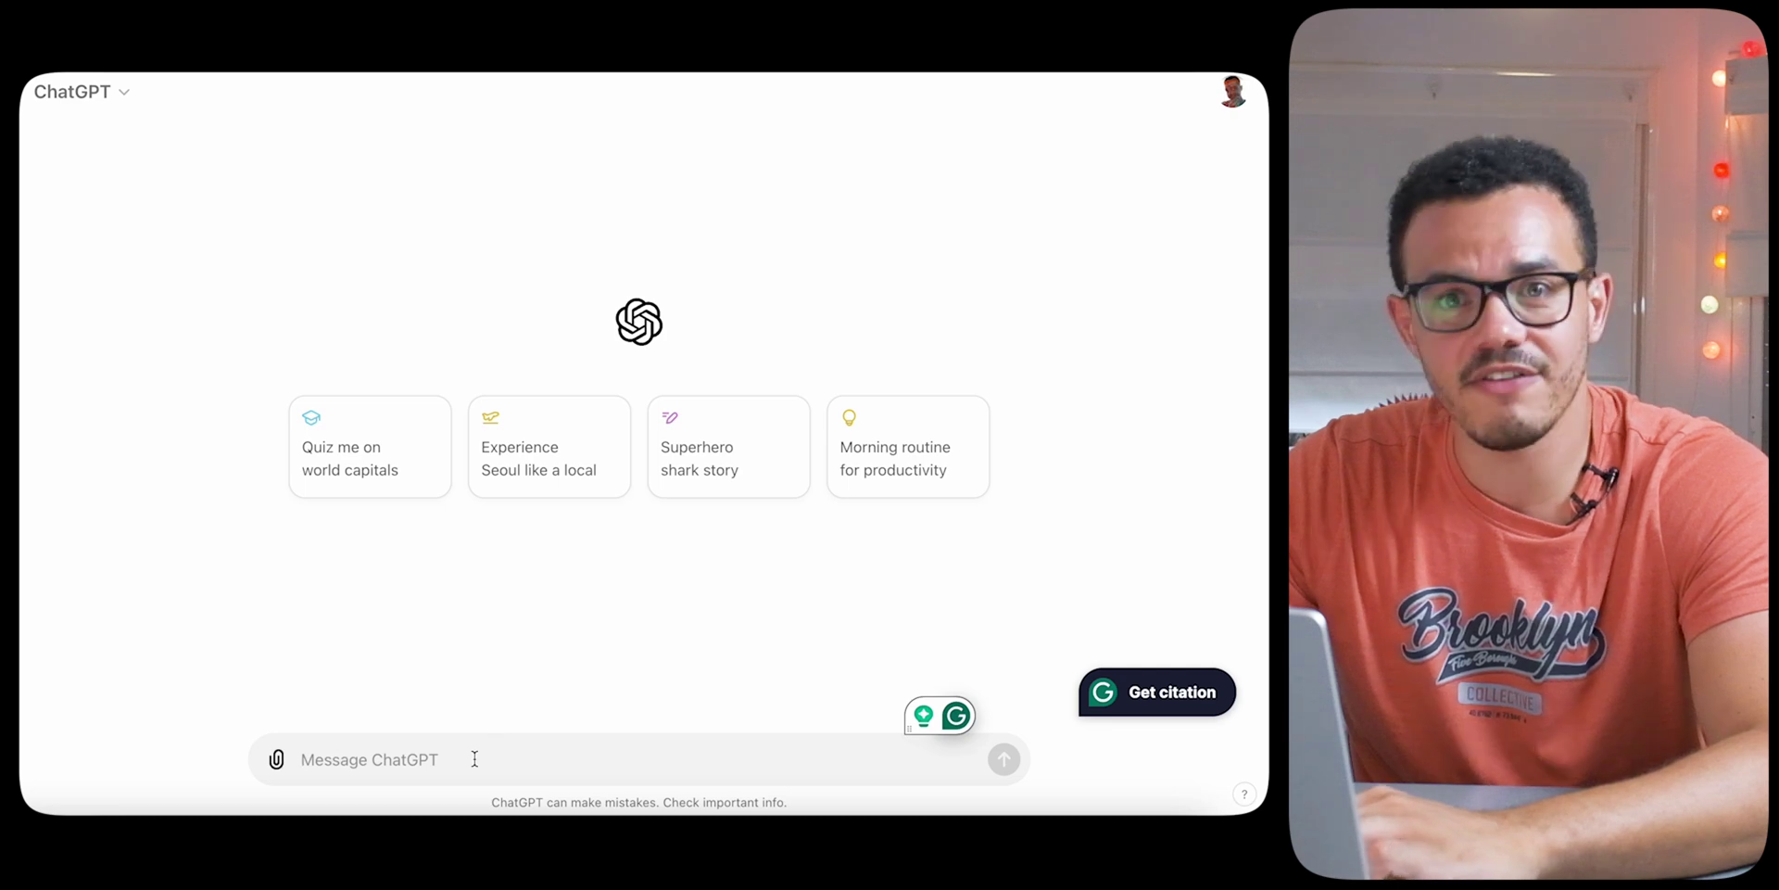
Send the director prompt, then ask ChatGPT to turn synopsis 4 into a script of up to 6 scenes
text(act as an expert film director, I want you to create a short 1 minute story about the a heros journey. Of a man who looses everything in a bet, goes out to travel the world to redeem himself and learn from his mistakes.  Give me 5 different synopsis for me to choose from)
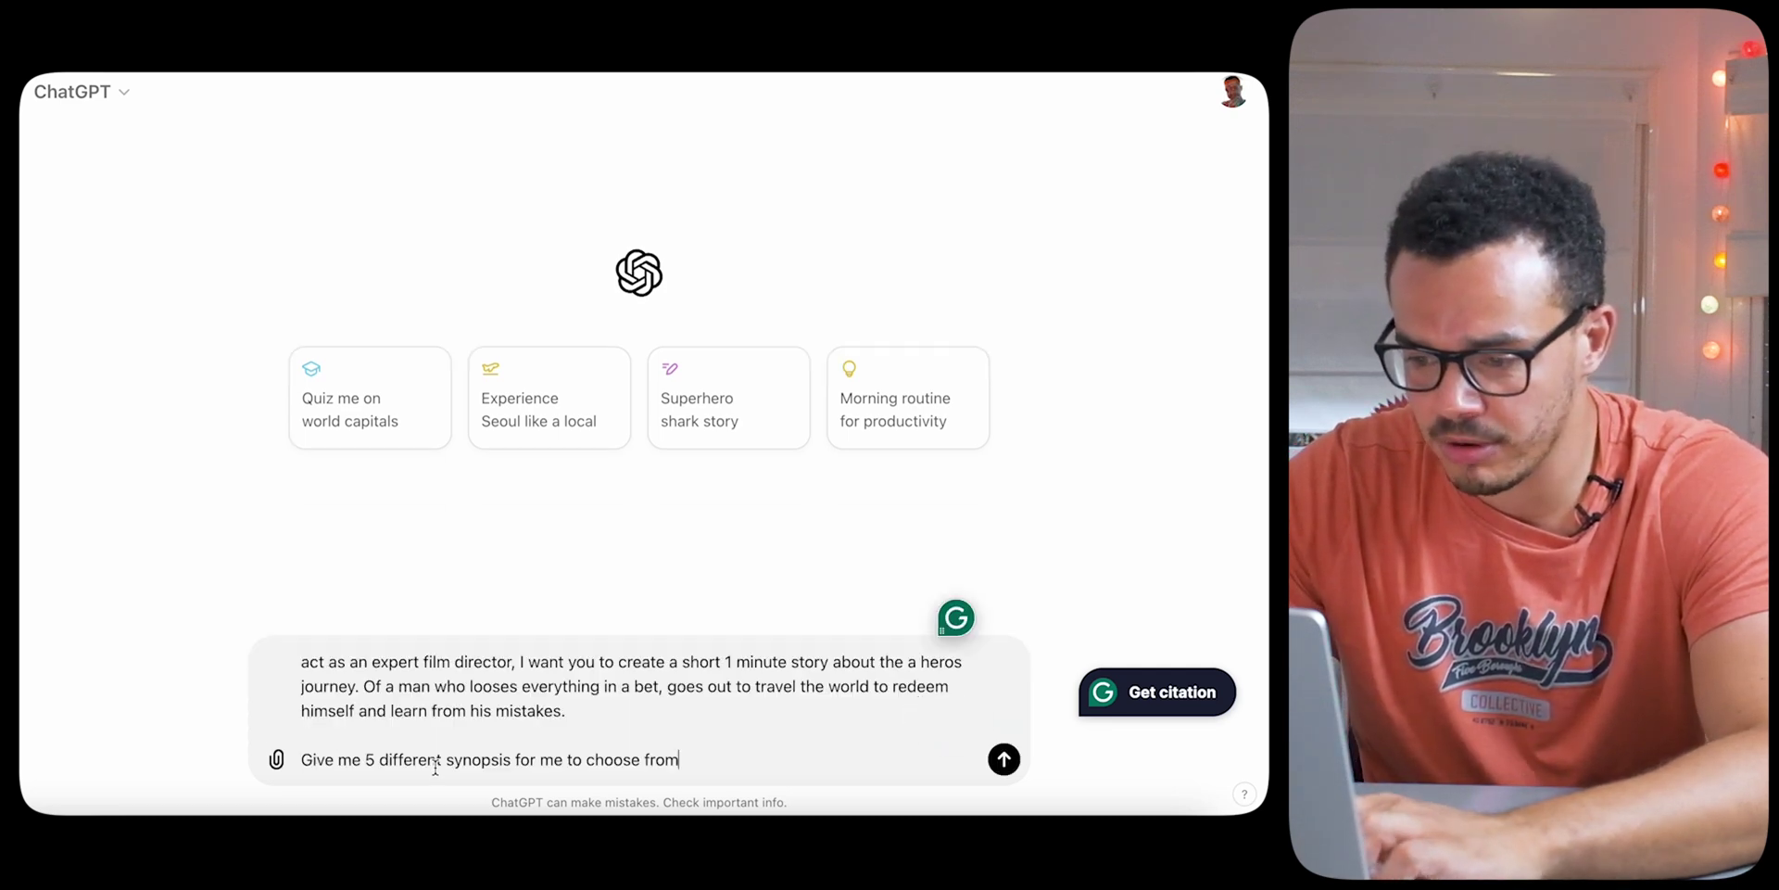
mouse_move(467, 674)
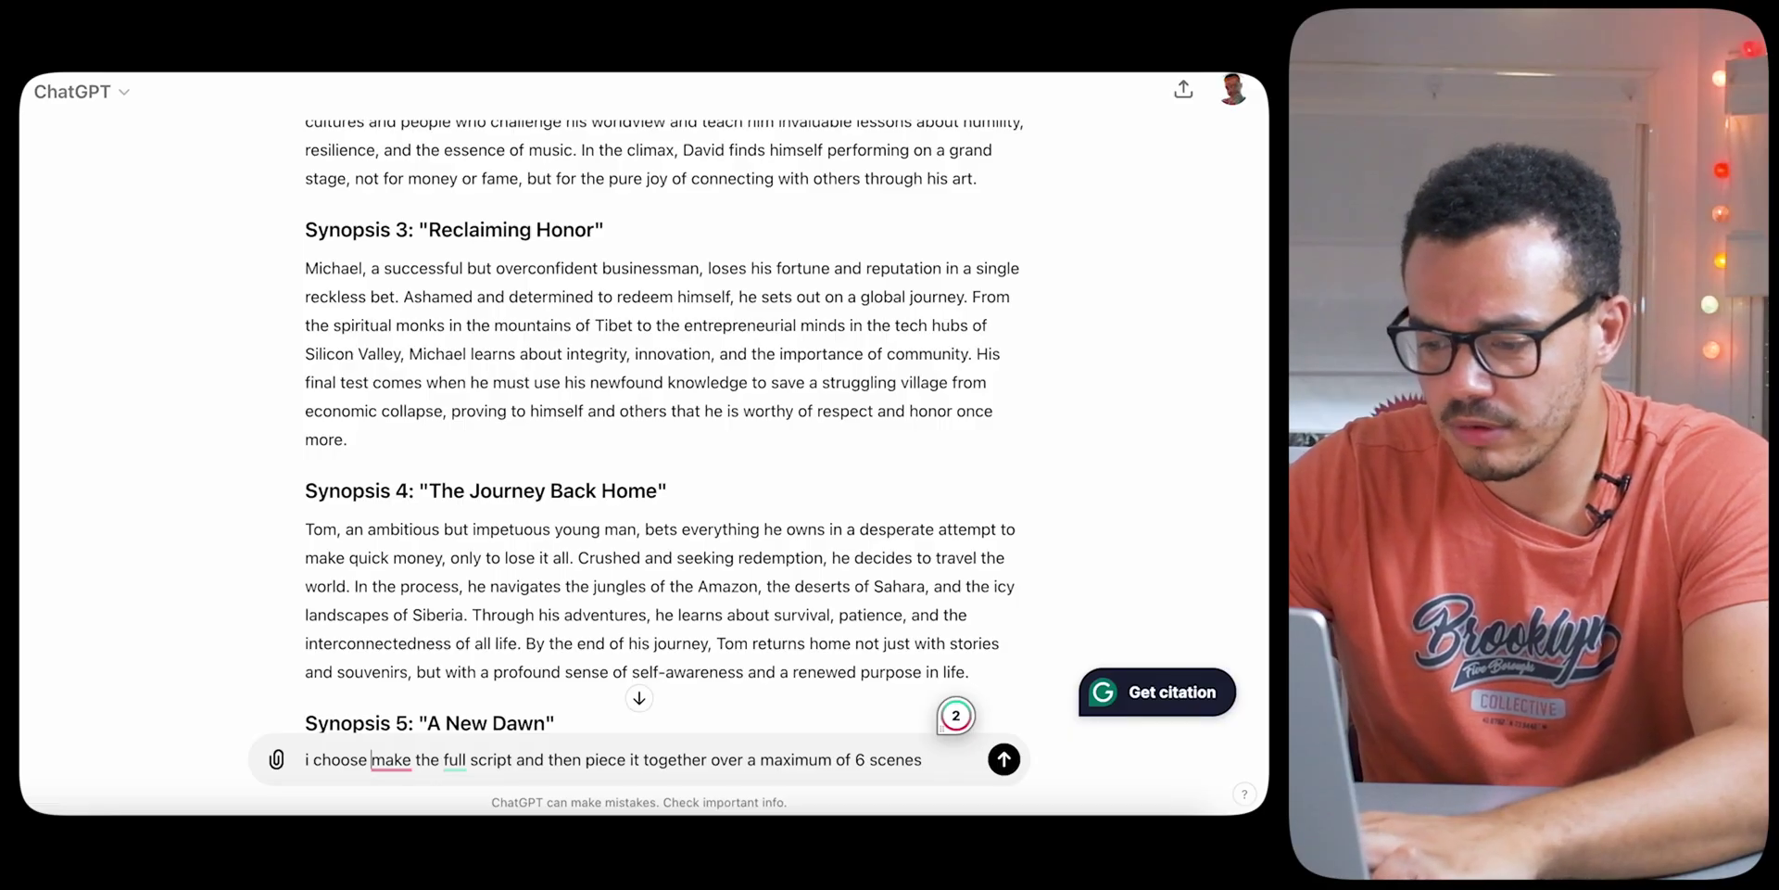
text(4)
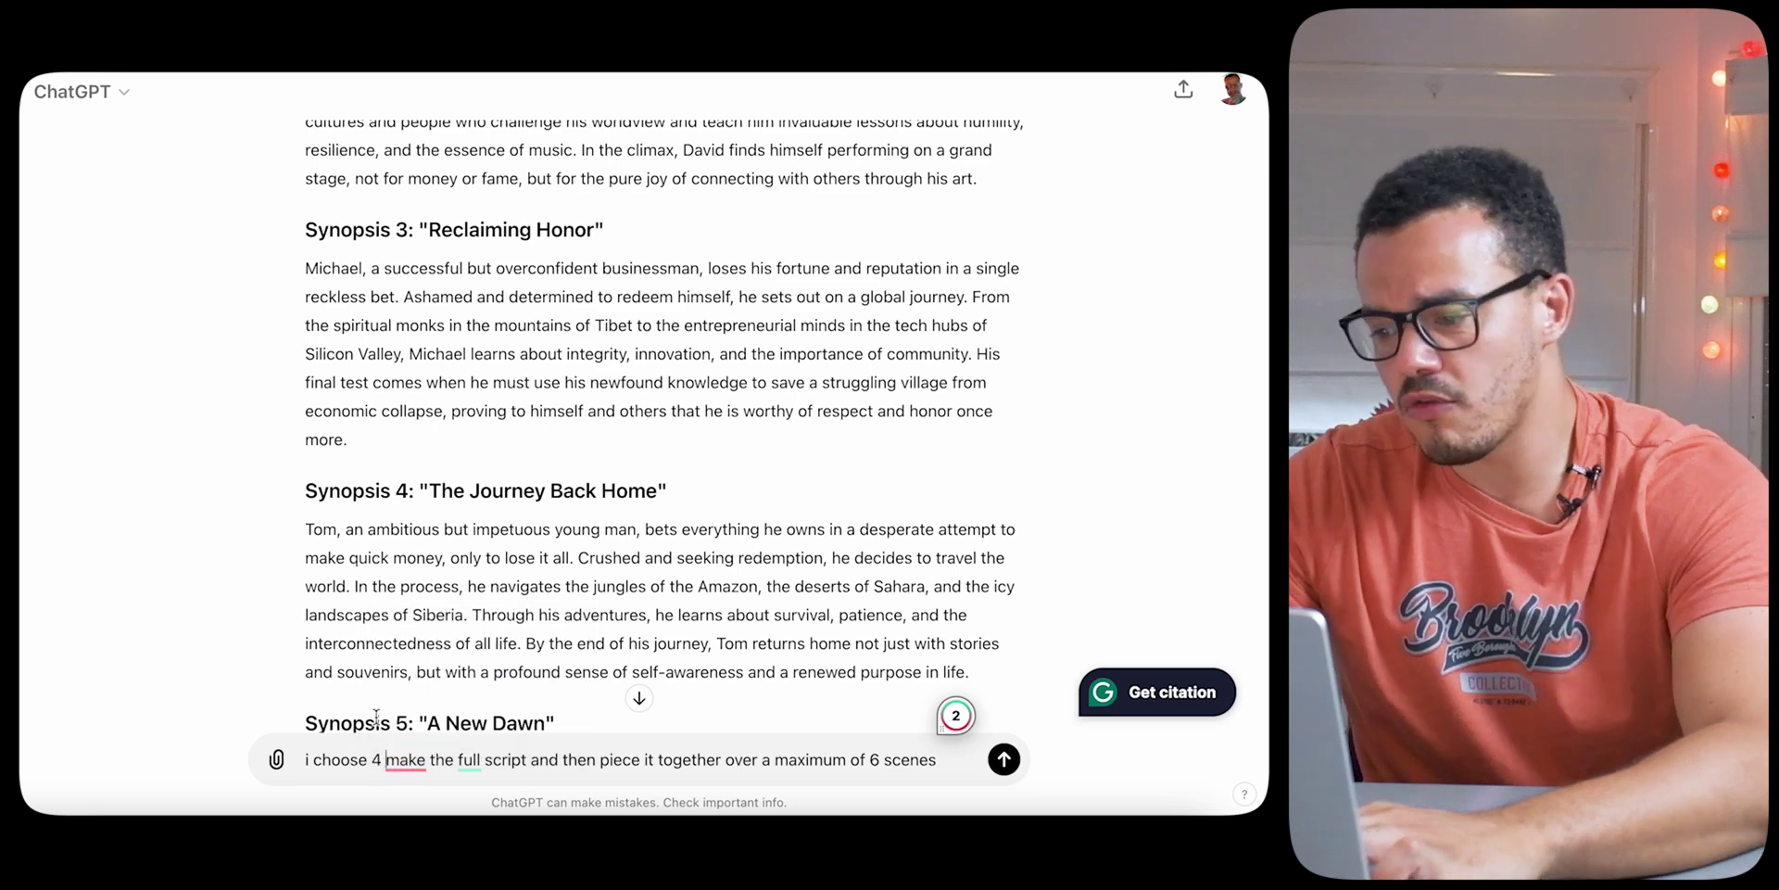
scroll(521, 589, down, 3)
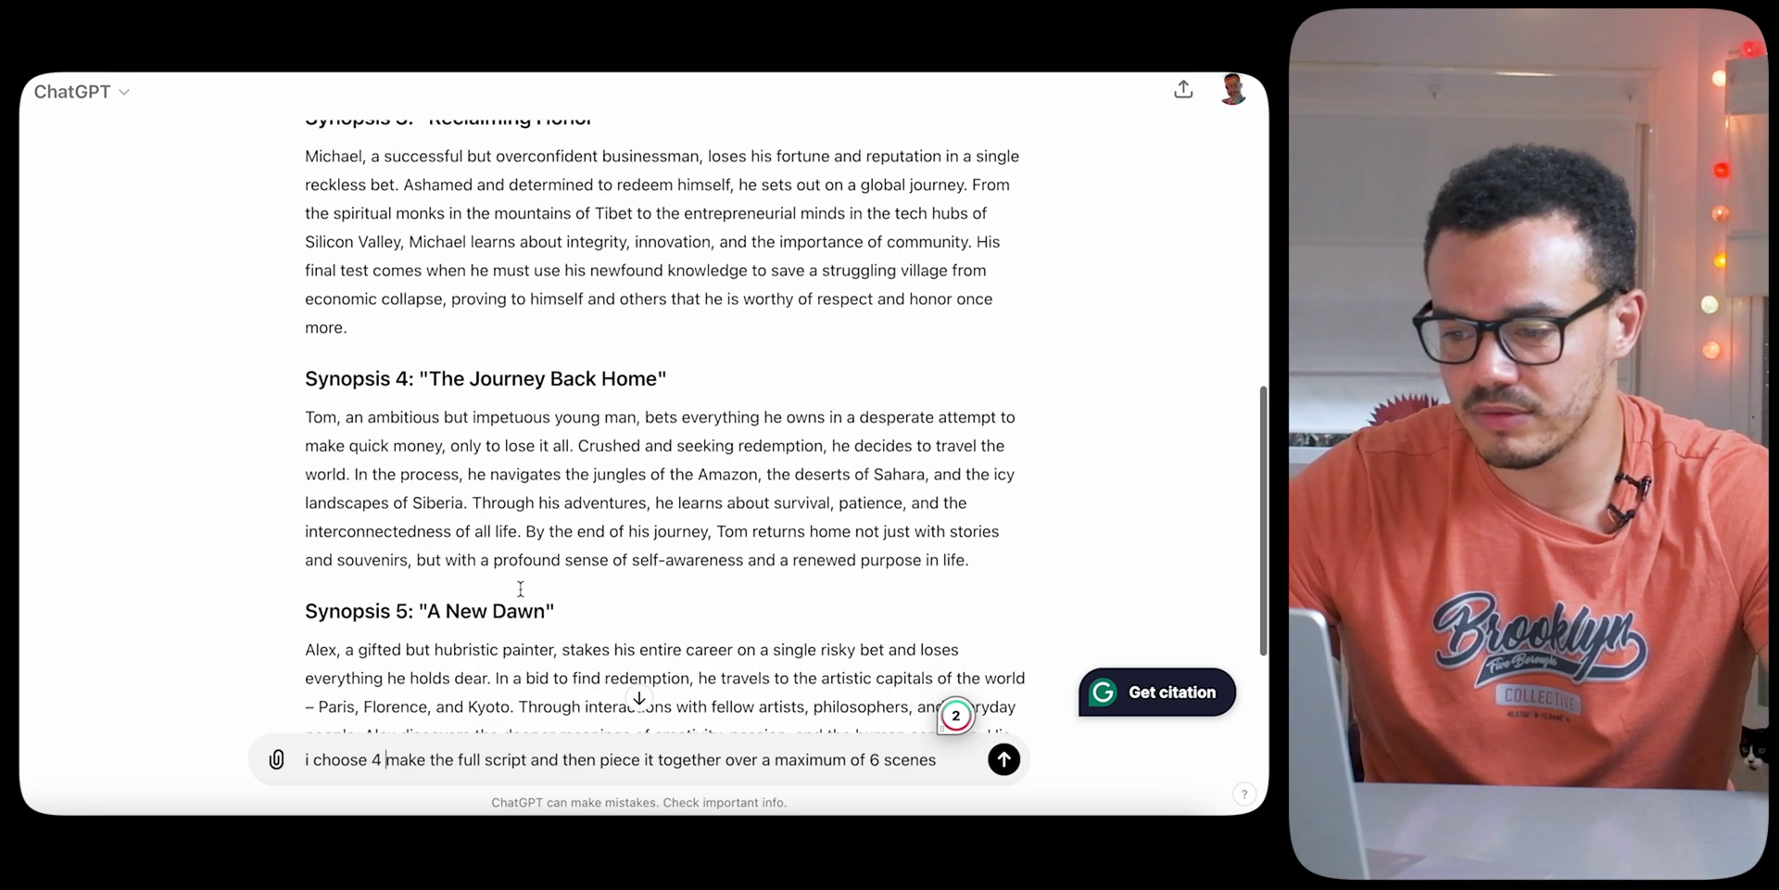
key(Return)
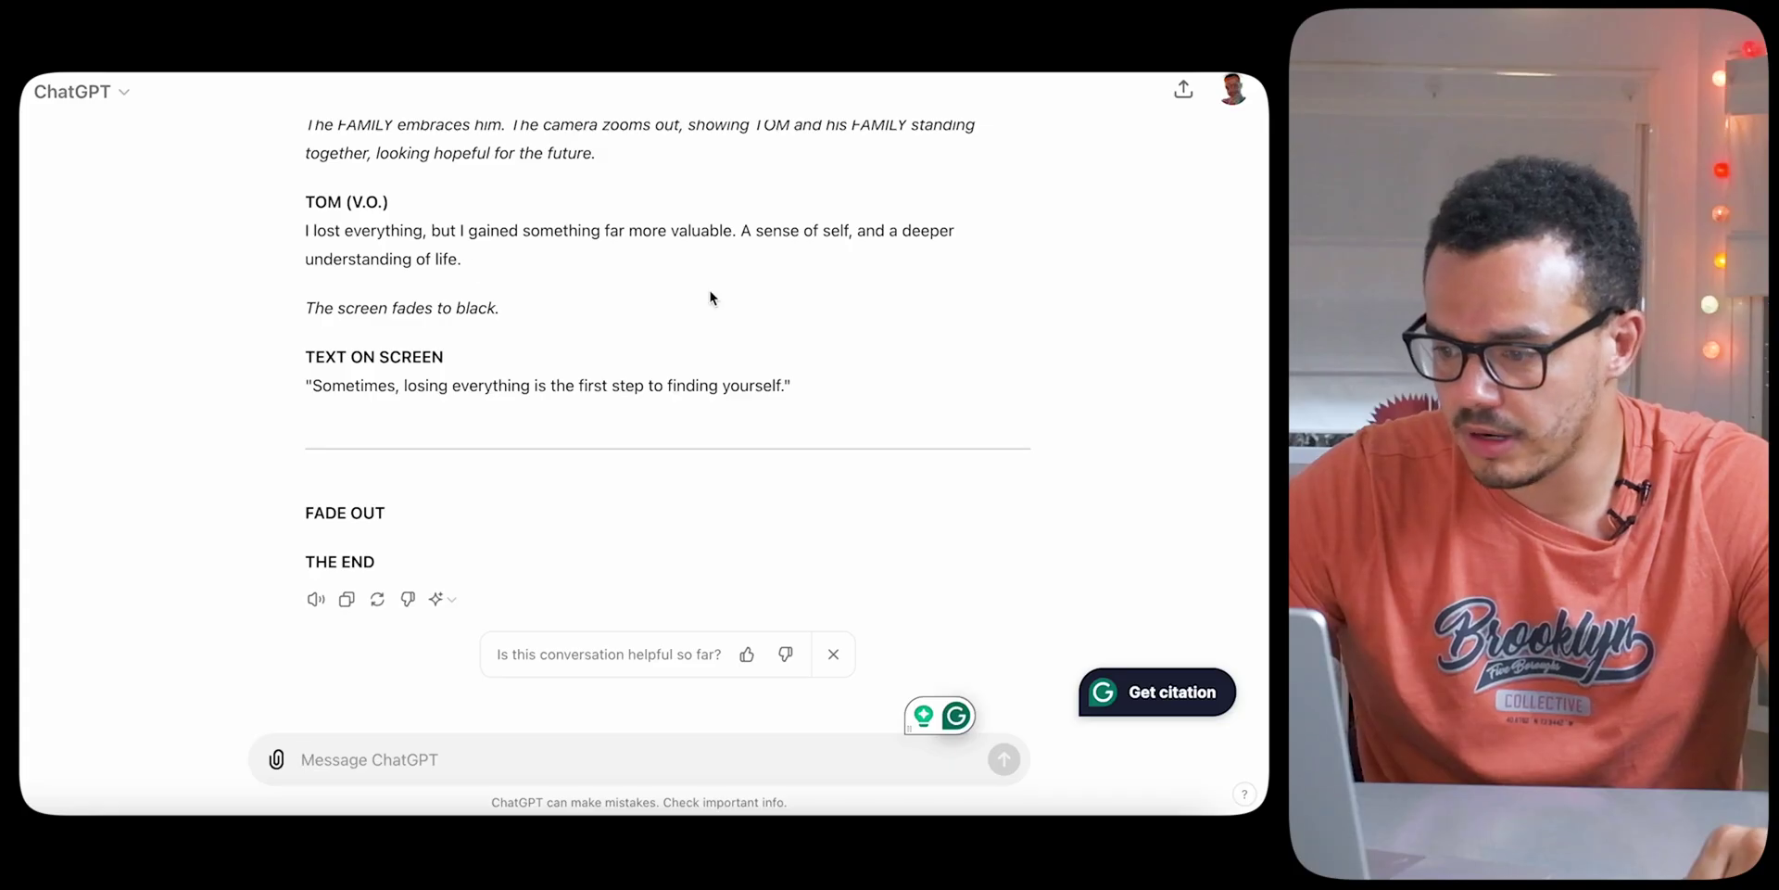
Review the finished script ending in THE END and switch back to the LTX Studio tab
scroll(636, 686, up, 1)
scroll(540, 634, down, 1)
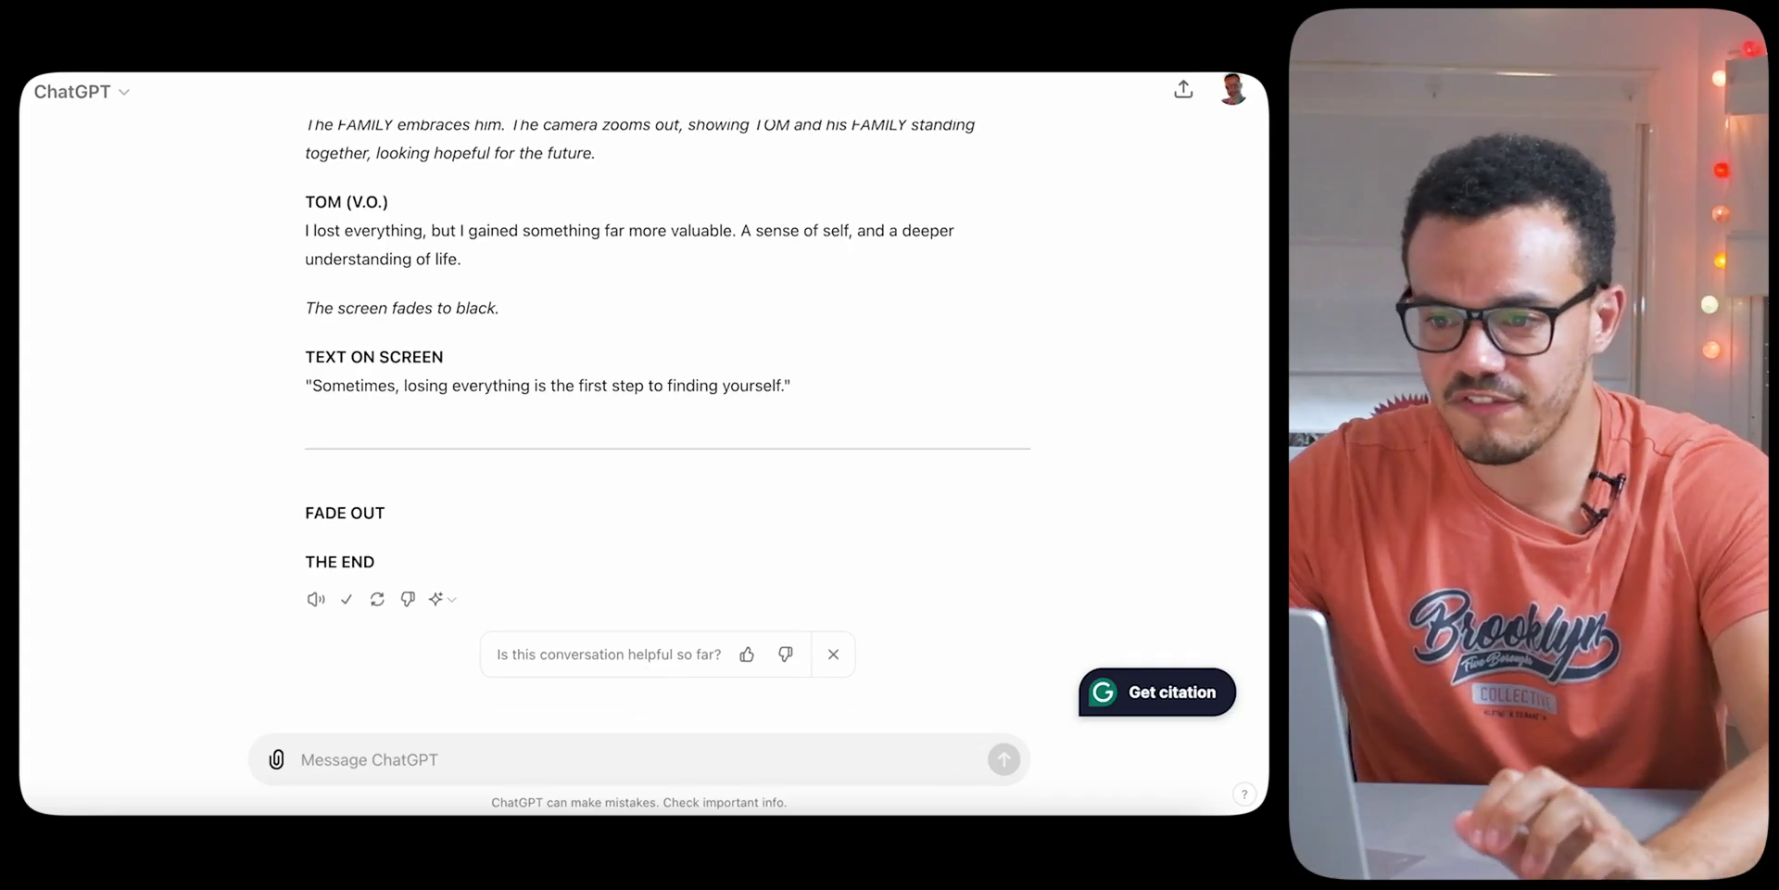
key(ctrl+Tab)
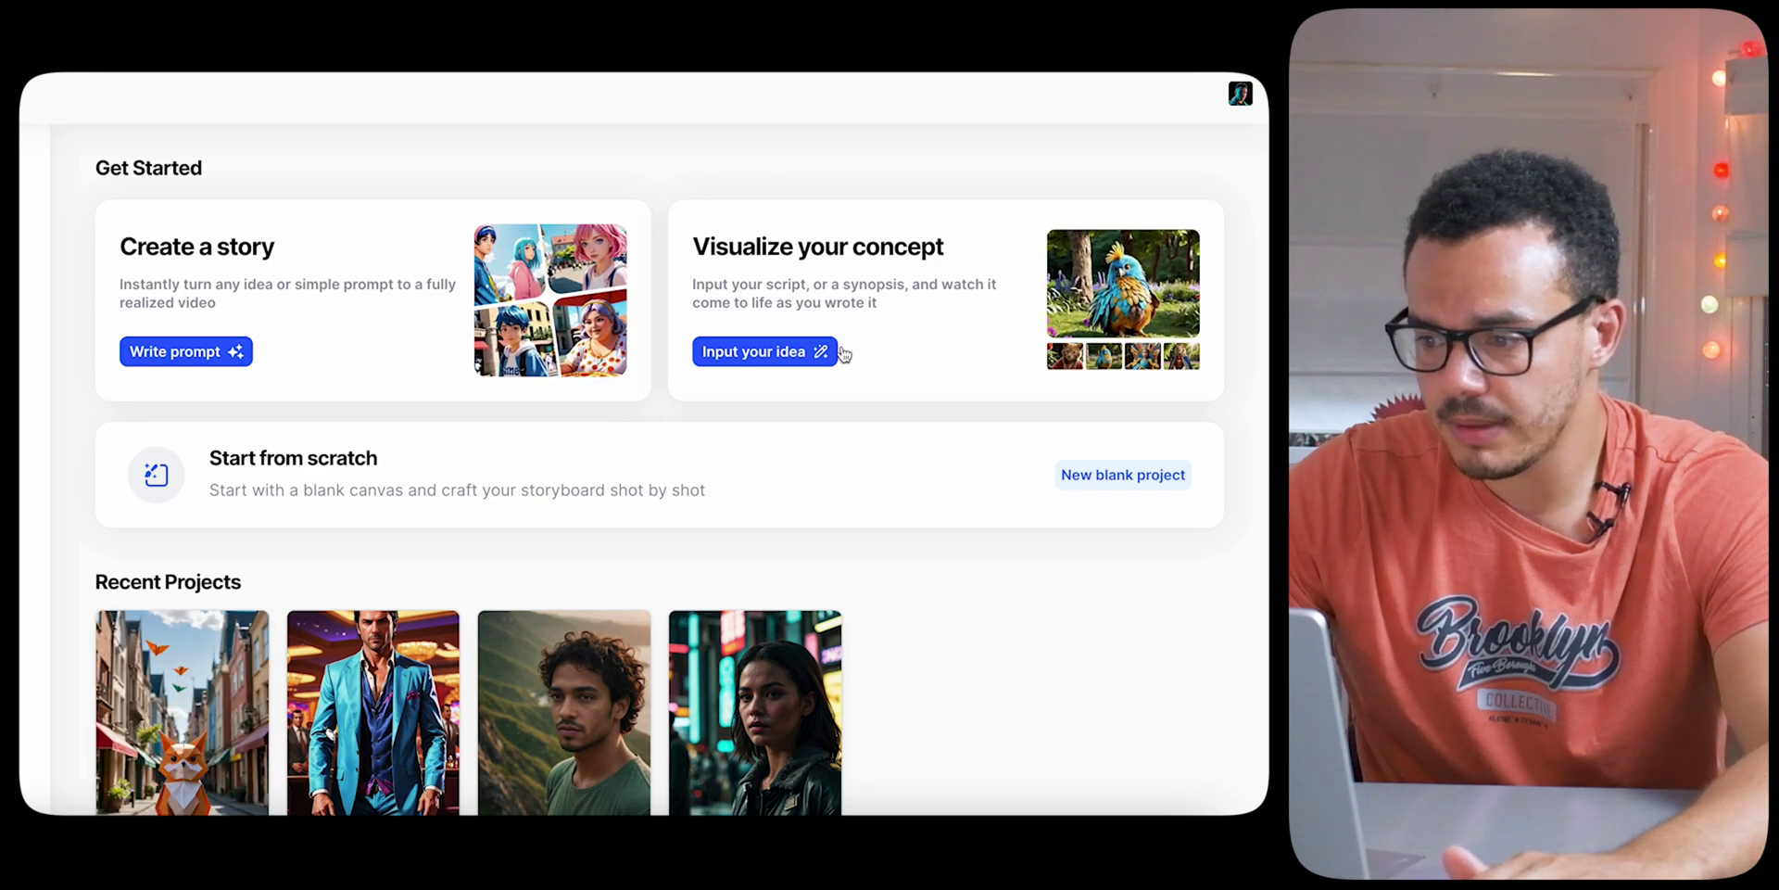
Paste the 3532-character ChatGPT poker-loss script into a new 'Input your idea' concept and review it
click(794, 356)
click(555, 349)
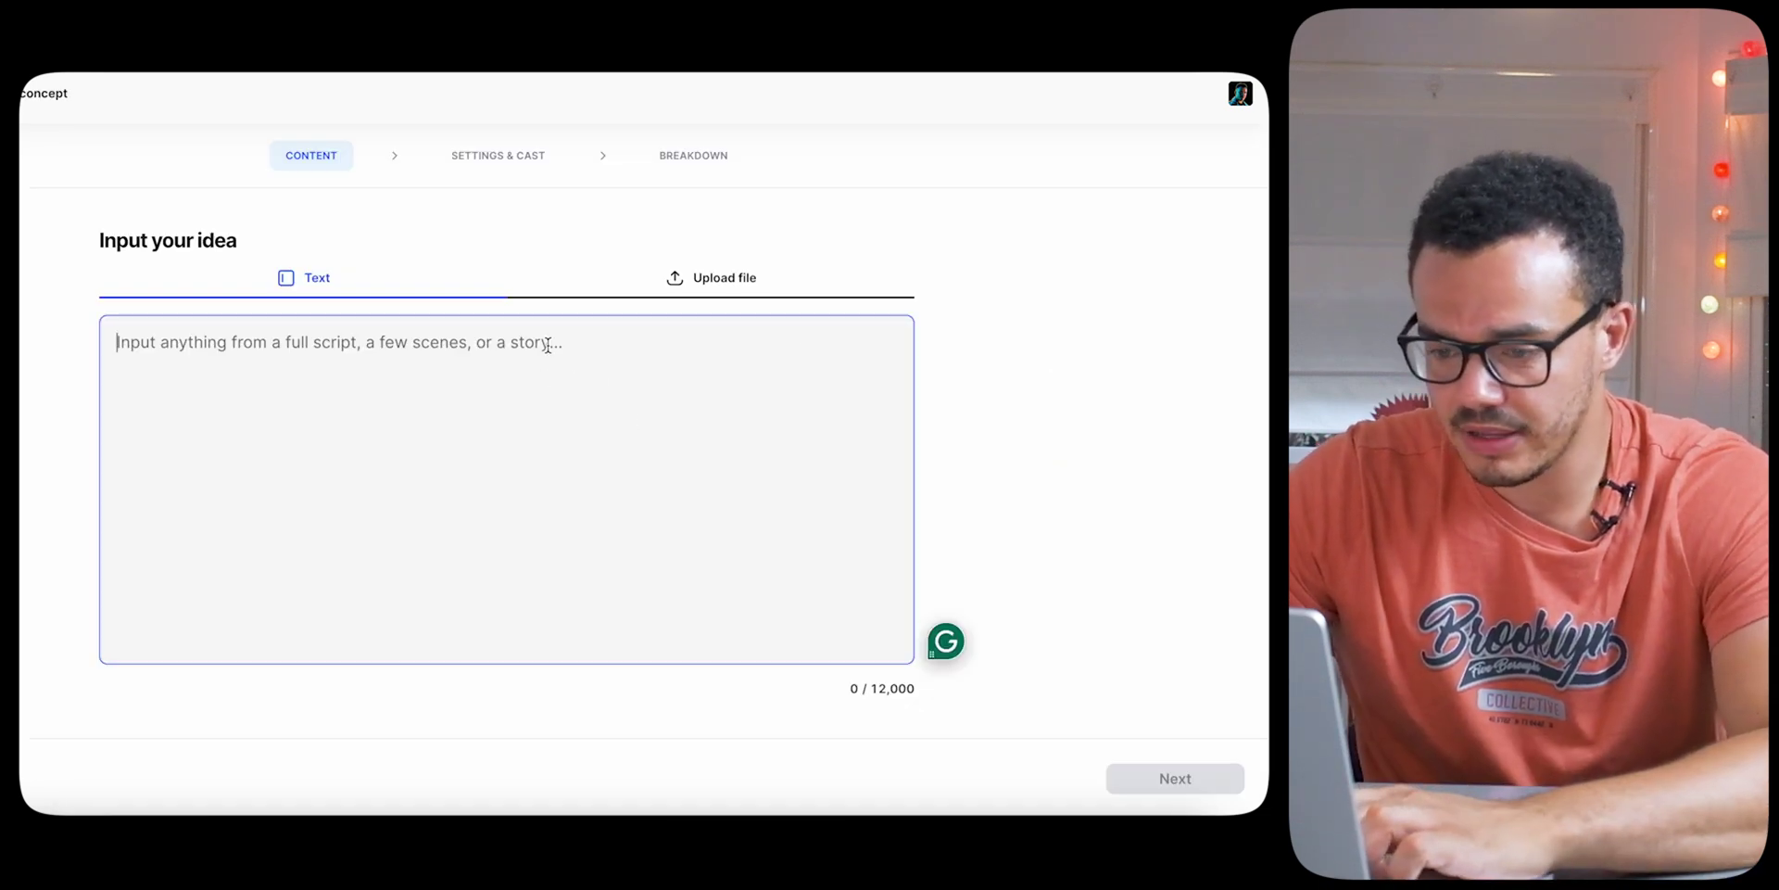
key(ctrl+v)
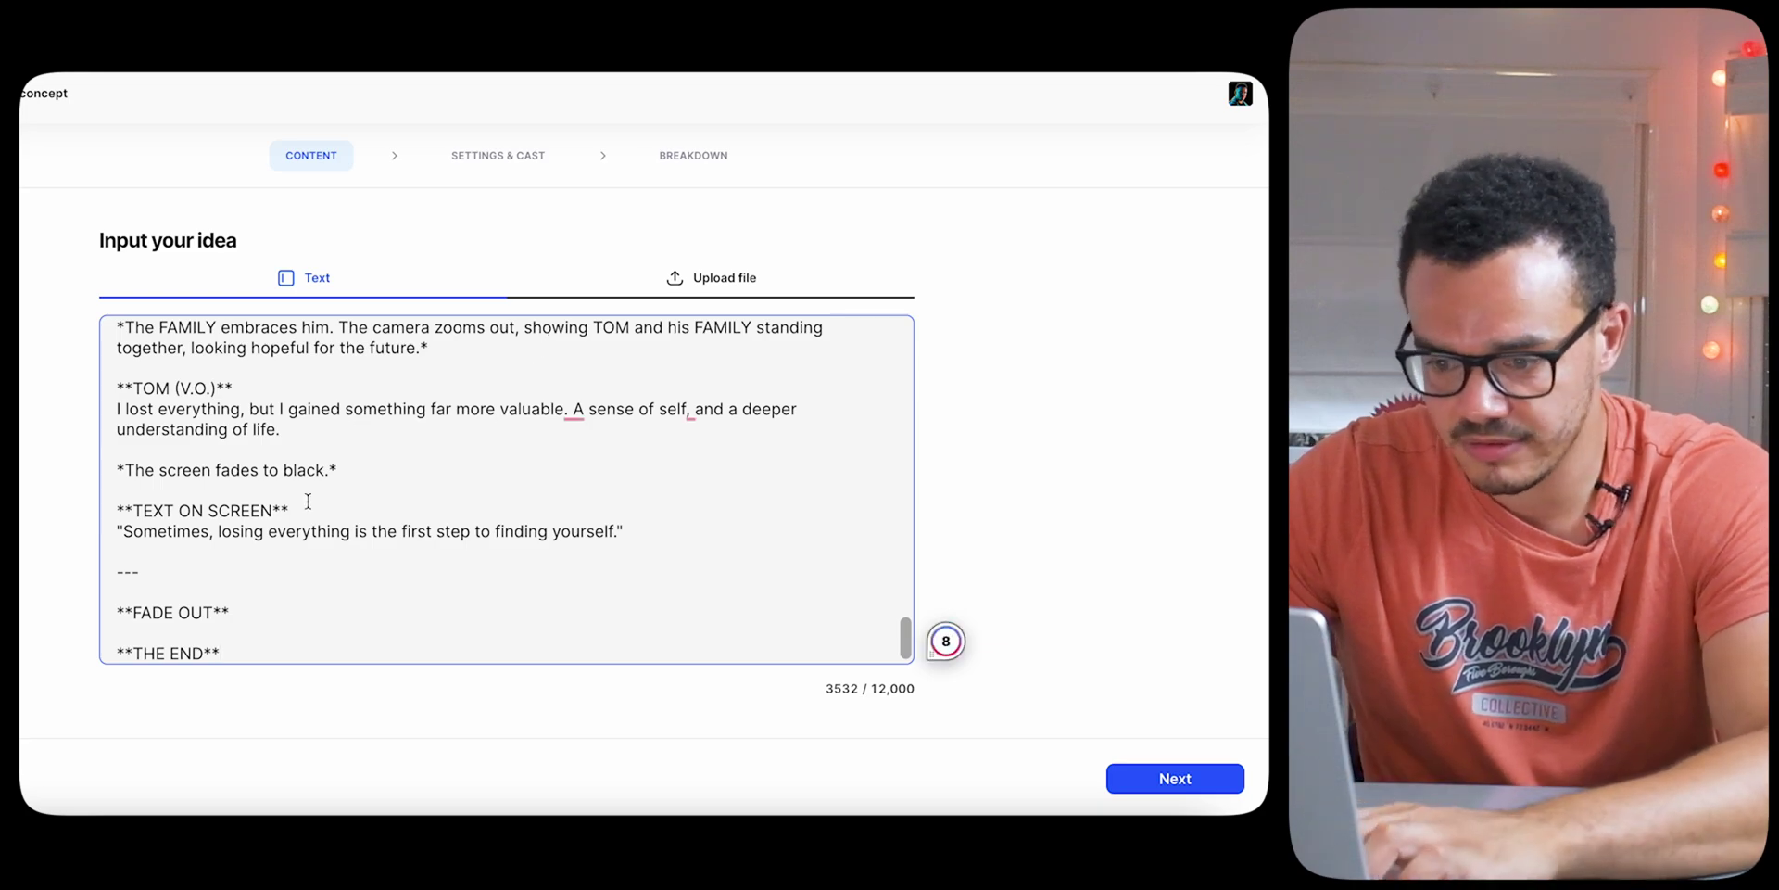
scroll(307, 501, up, 20)
scroll(307, 501, down, 10)
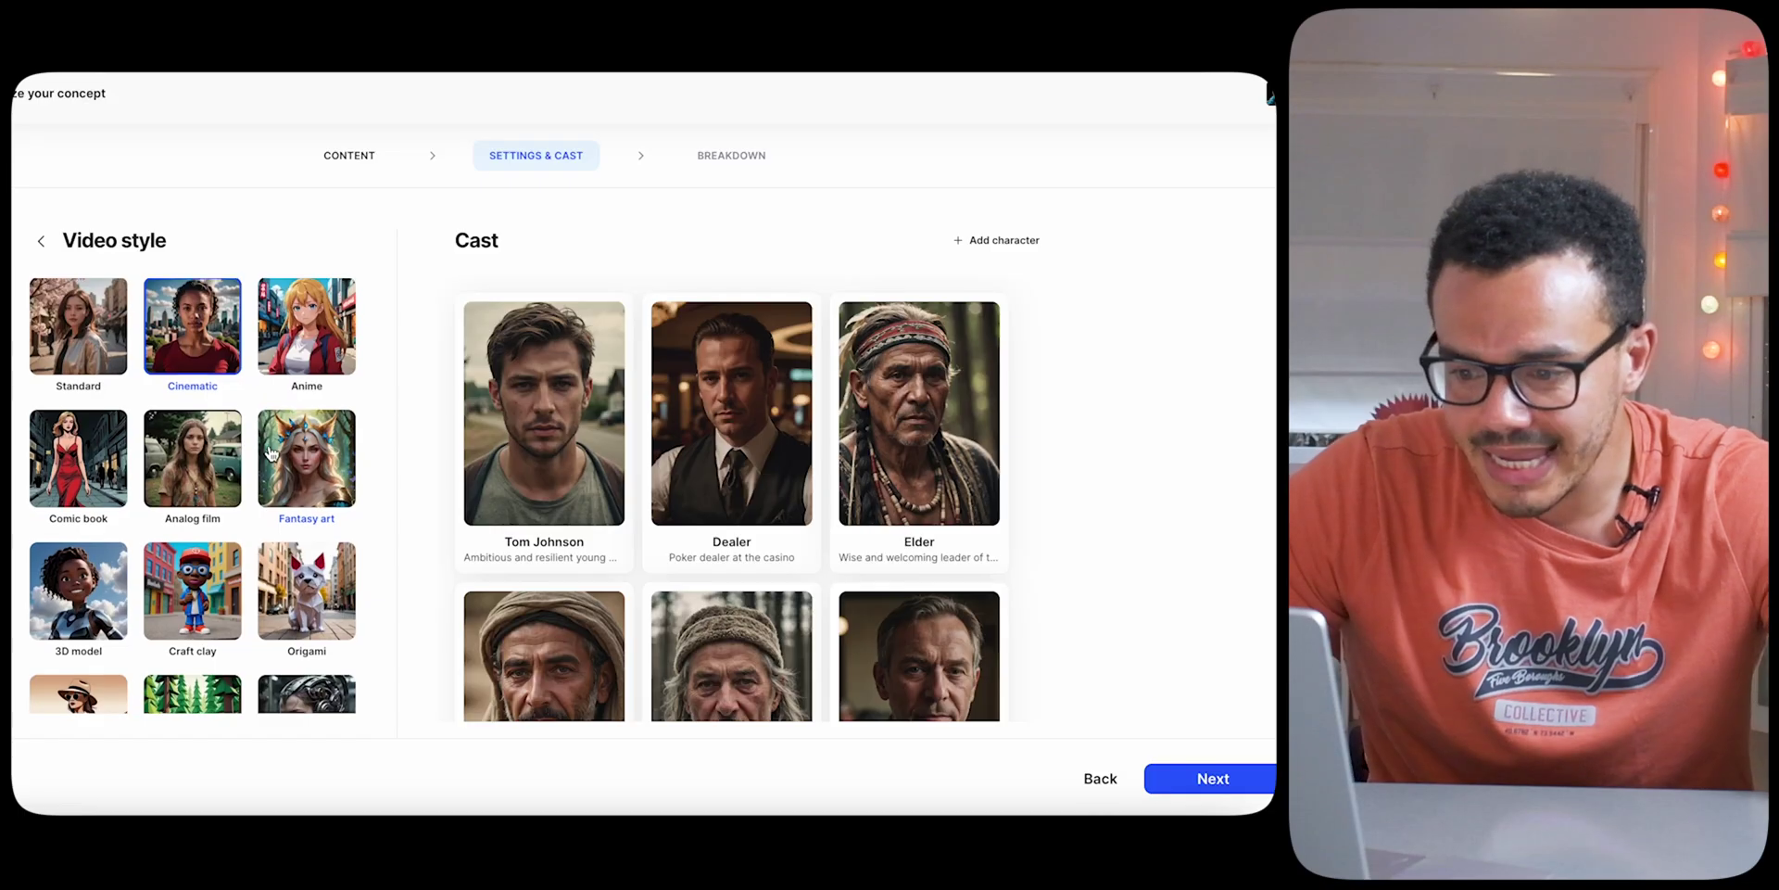
scroll(271, 452, down, 2)
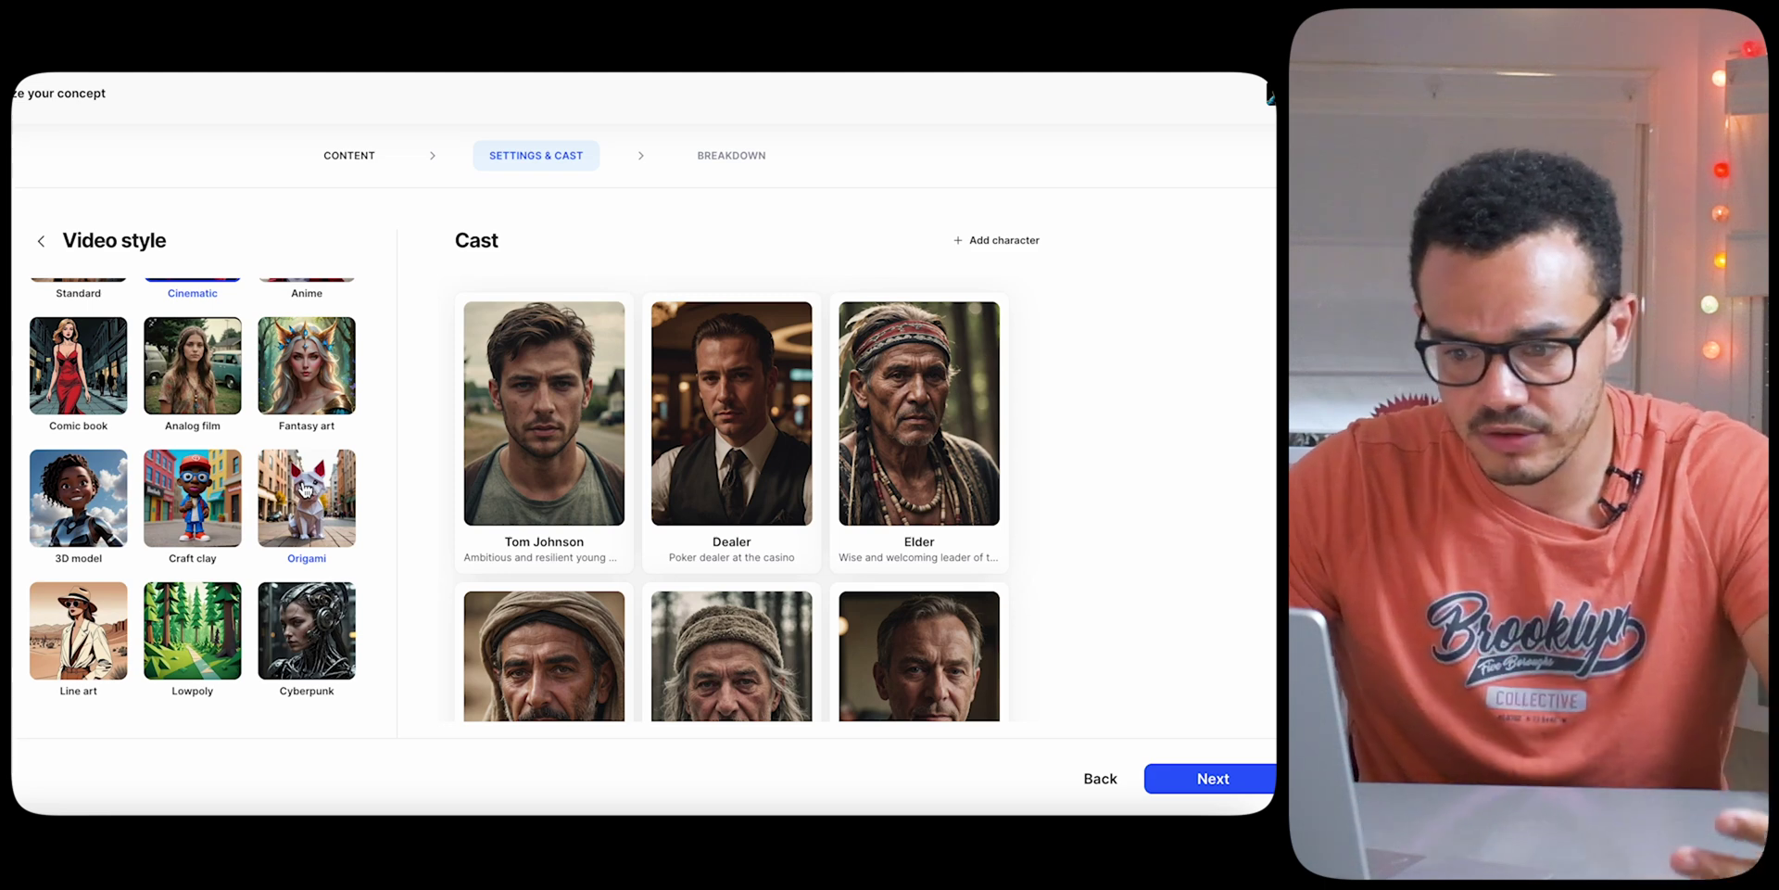
scroll(306, 488, down, 2)
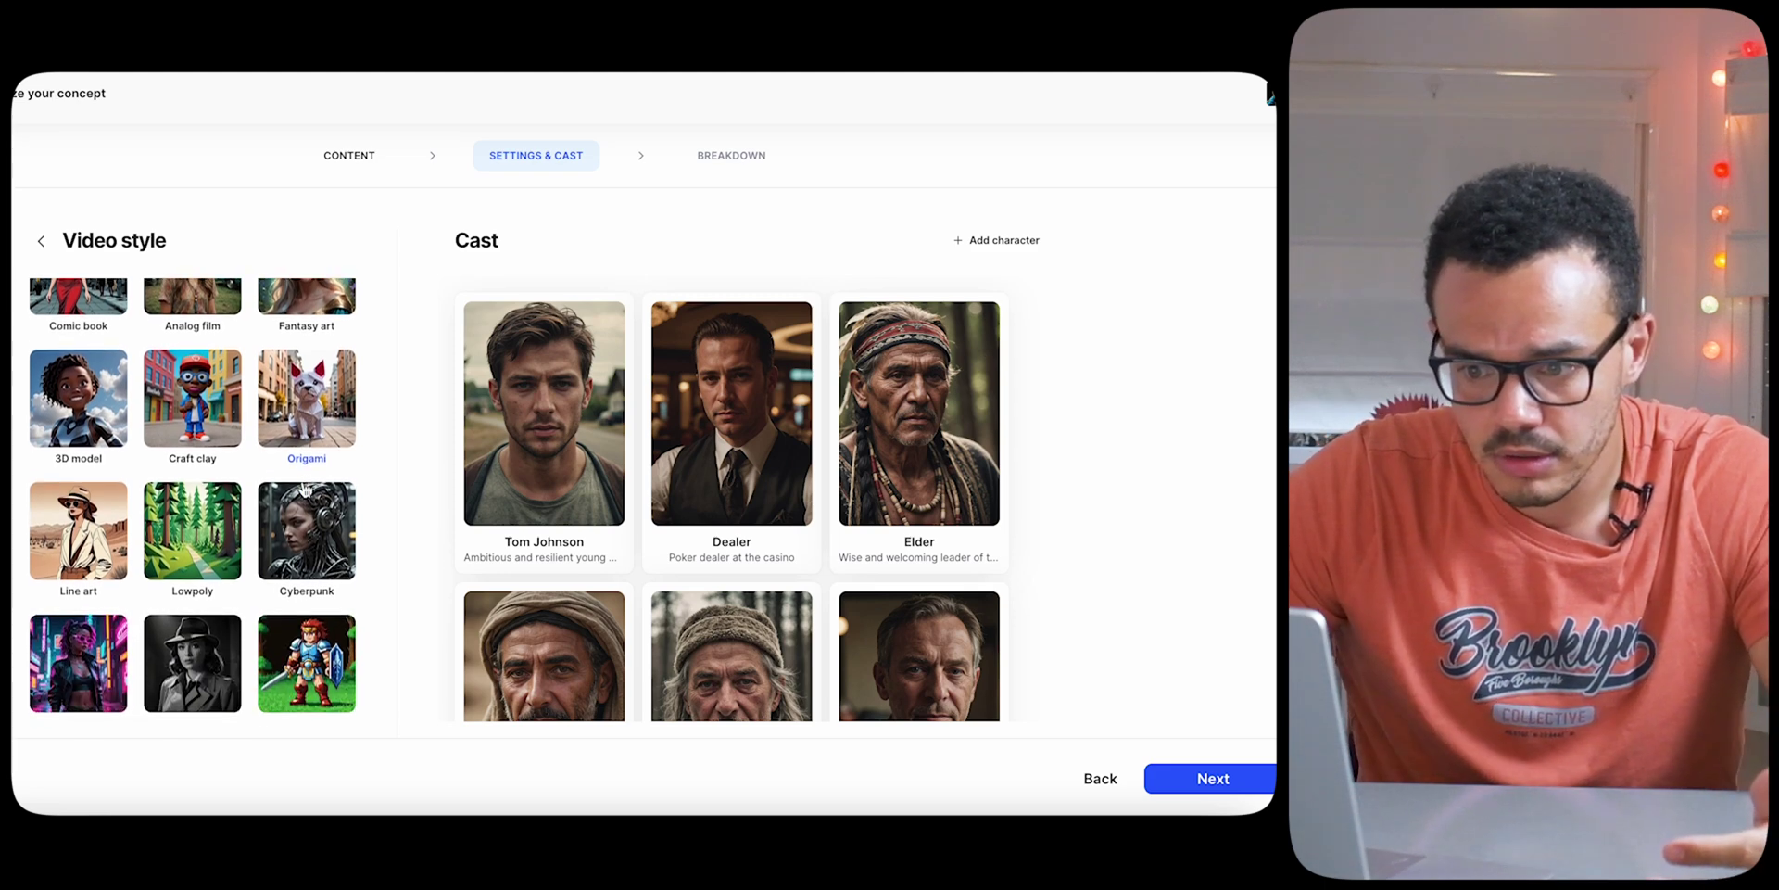
scroll(305, 489, up, 2)
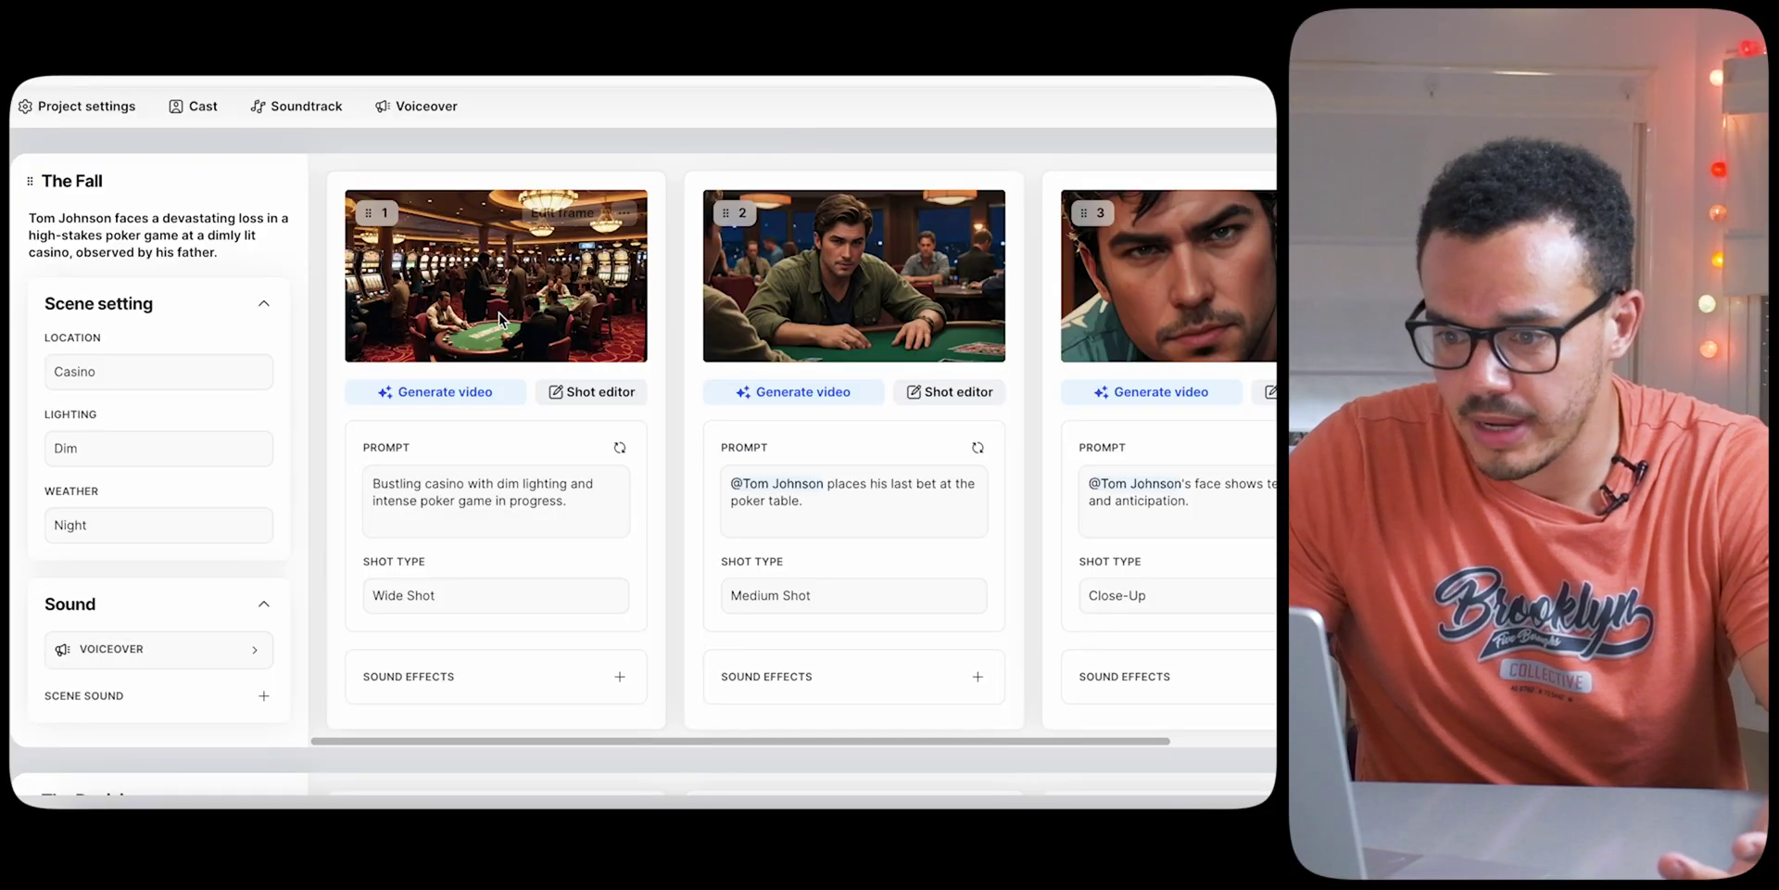
Scroll through the generated scenes, including The Fall and The Decision, to review their shots
scroll(1253, 258, right, 5)
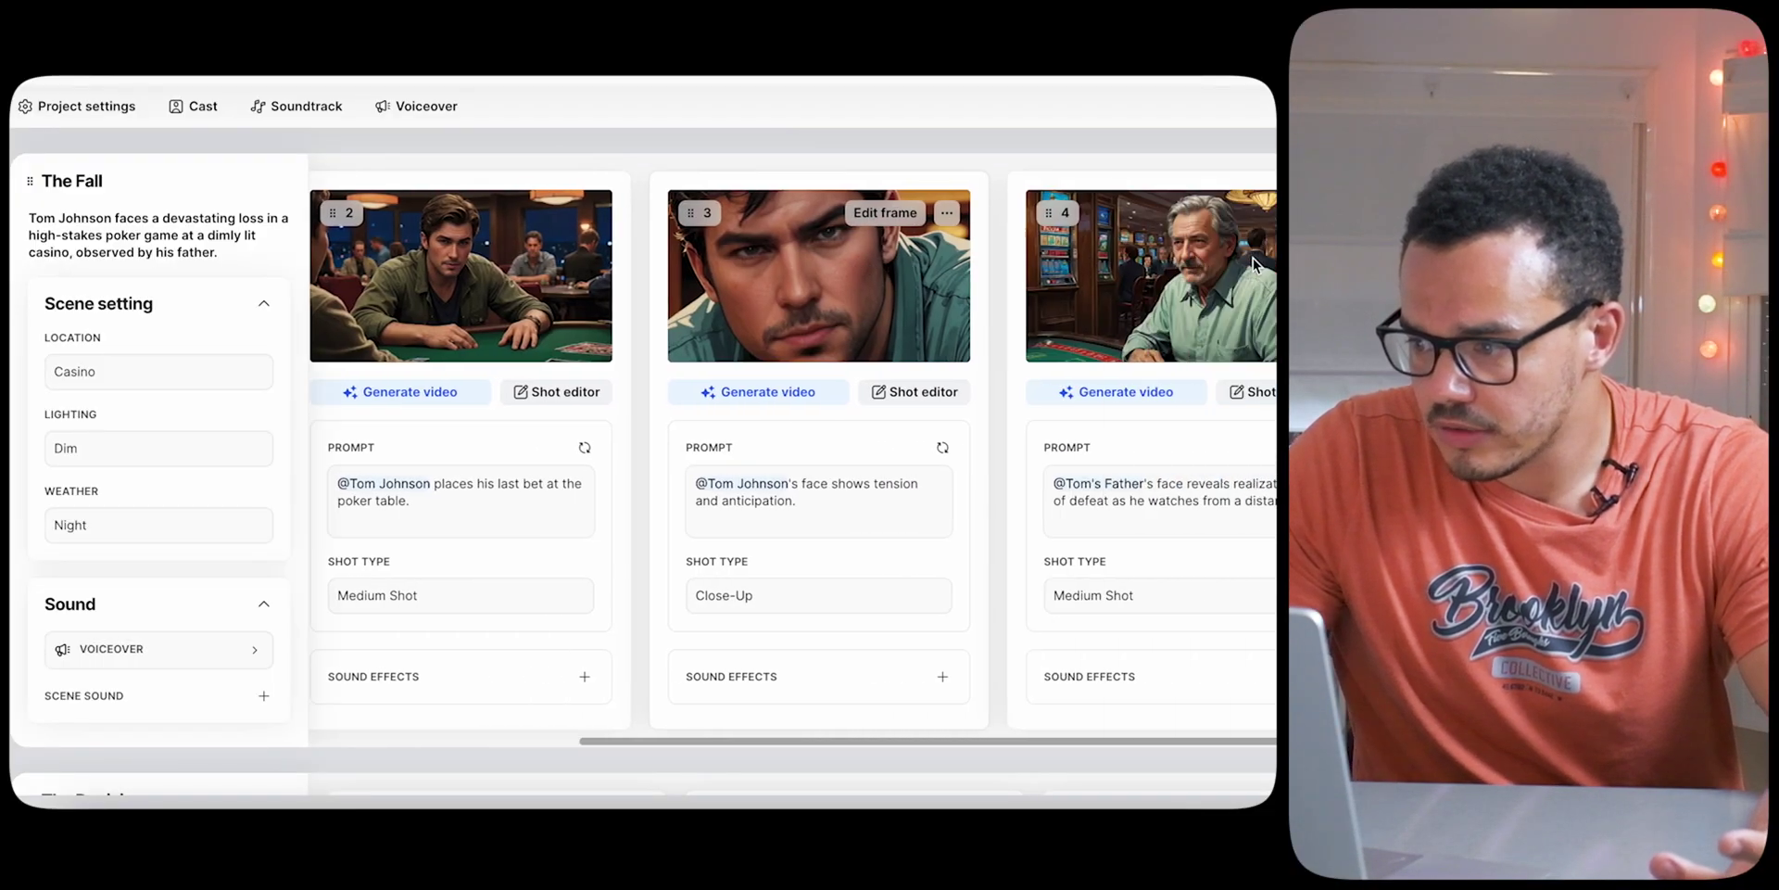
scroll(1252, 264, left, 5)
scroll(1253, 264, down, 5)
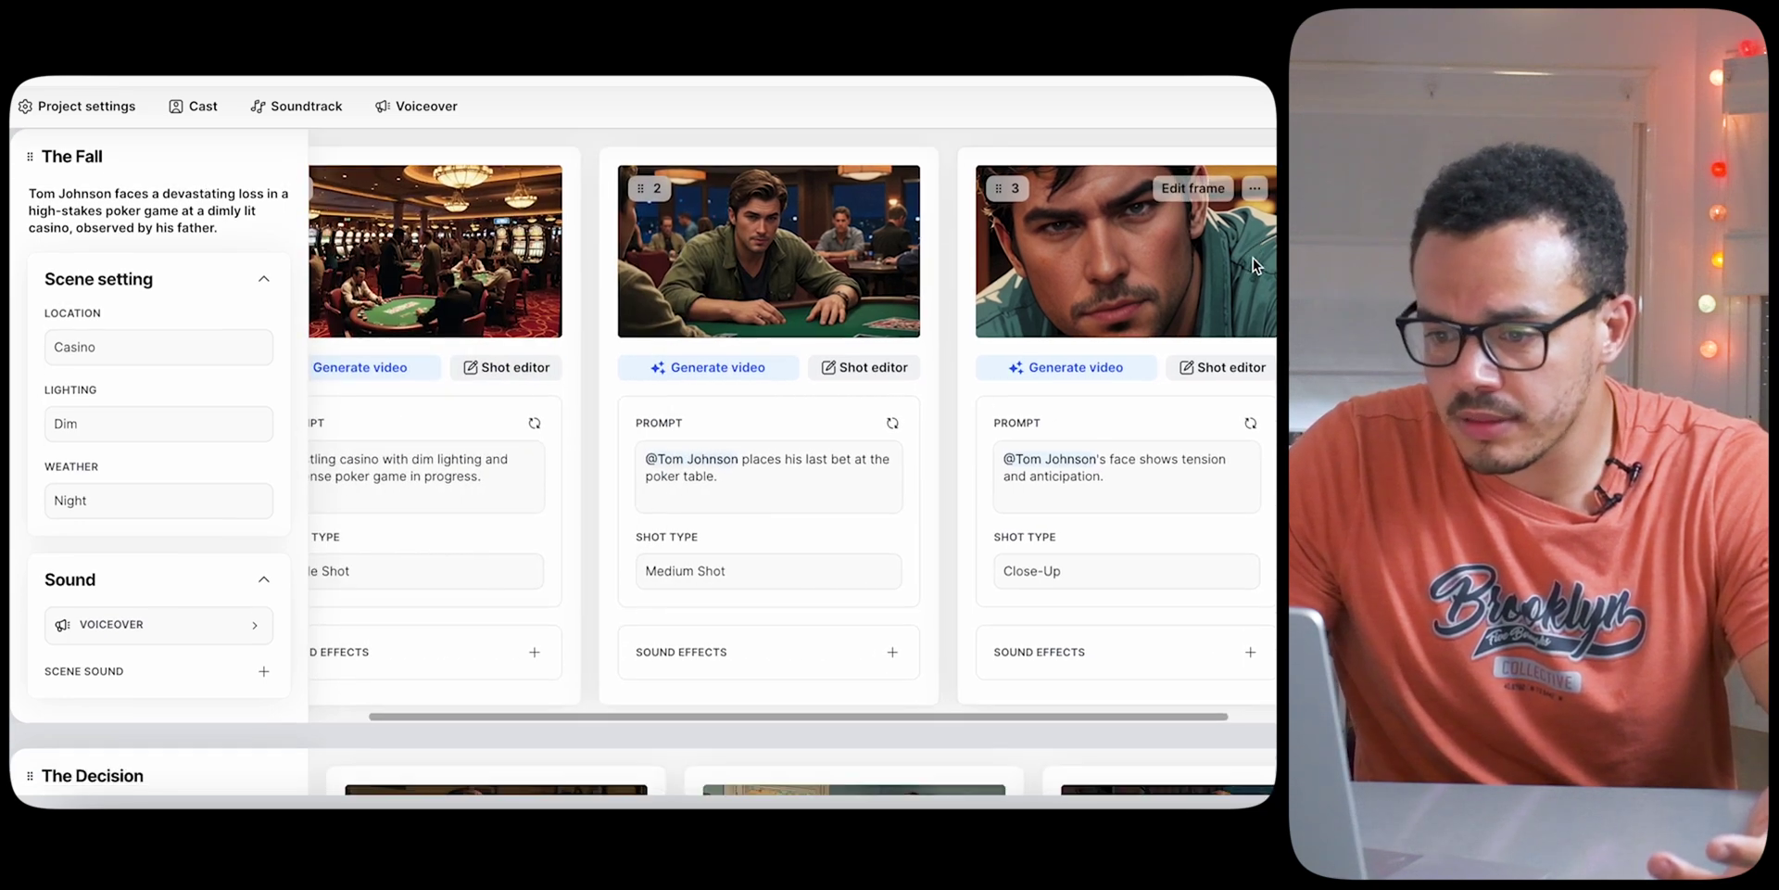
scroll(1253, 265, up, 1)
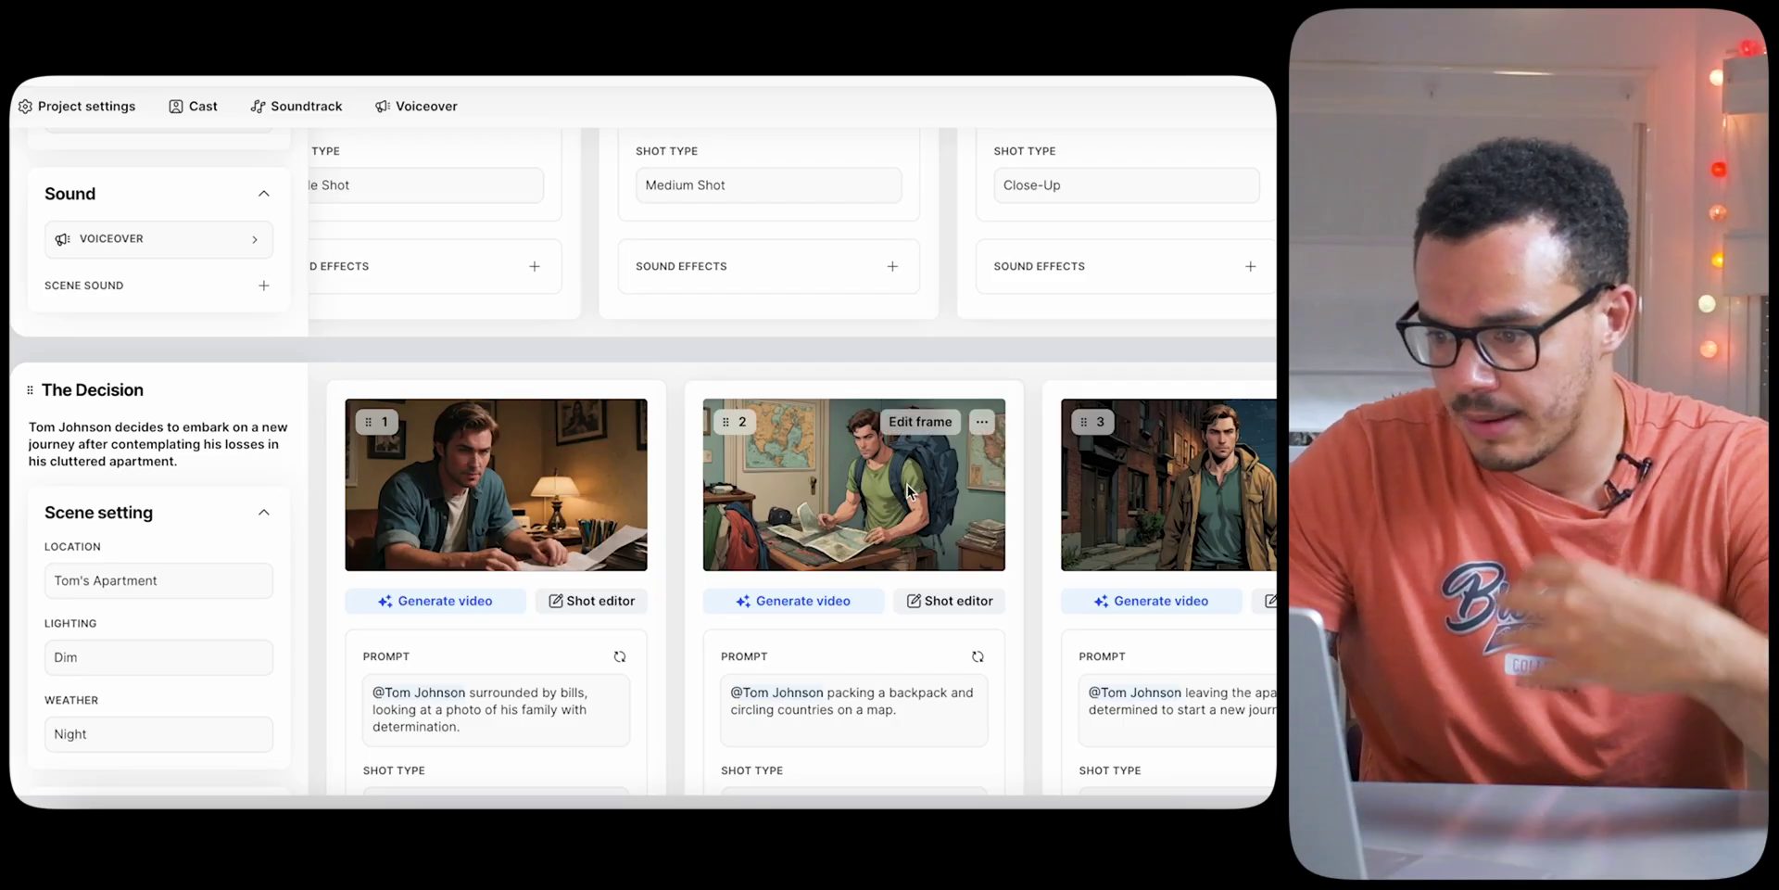
scroll(1240, 508, up, 5)
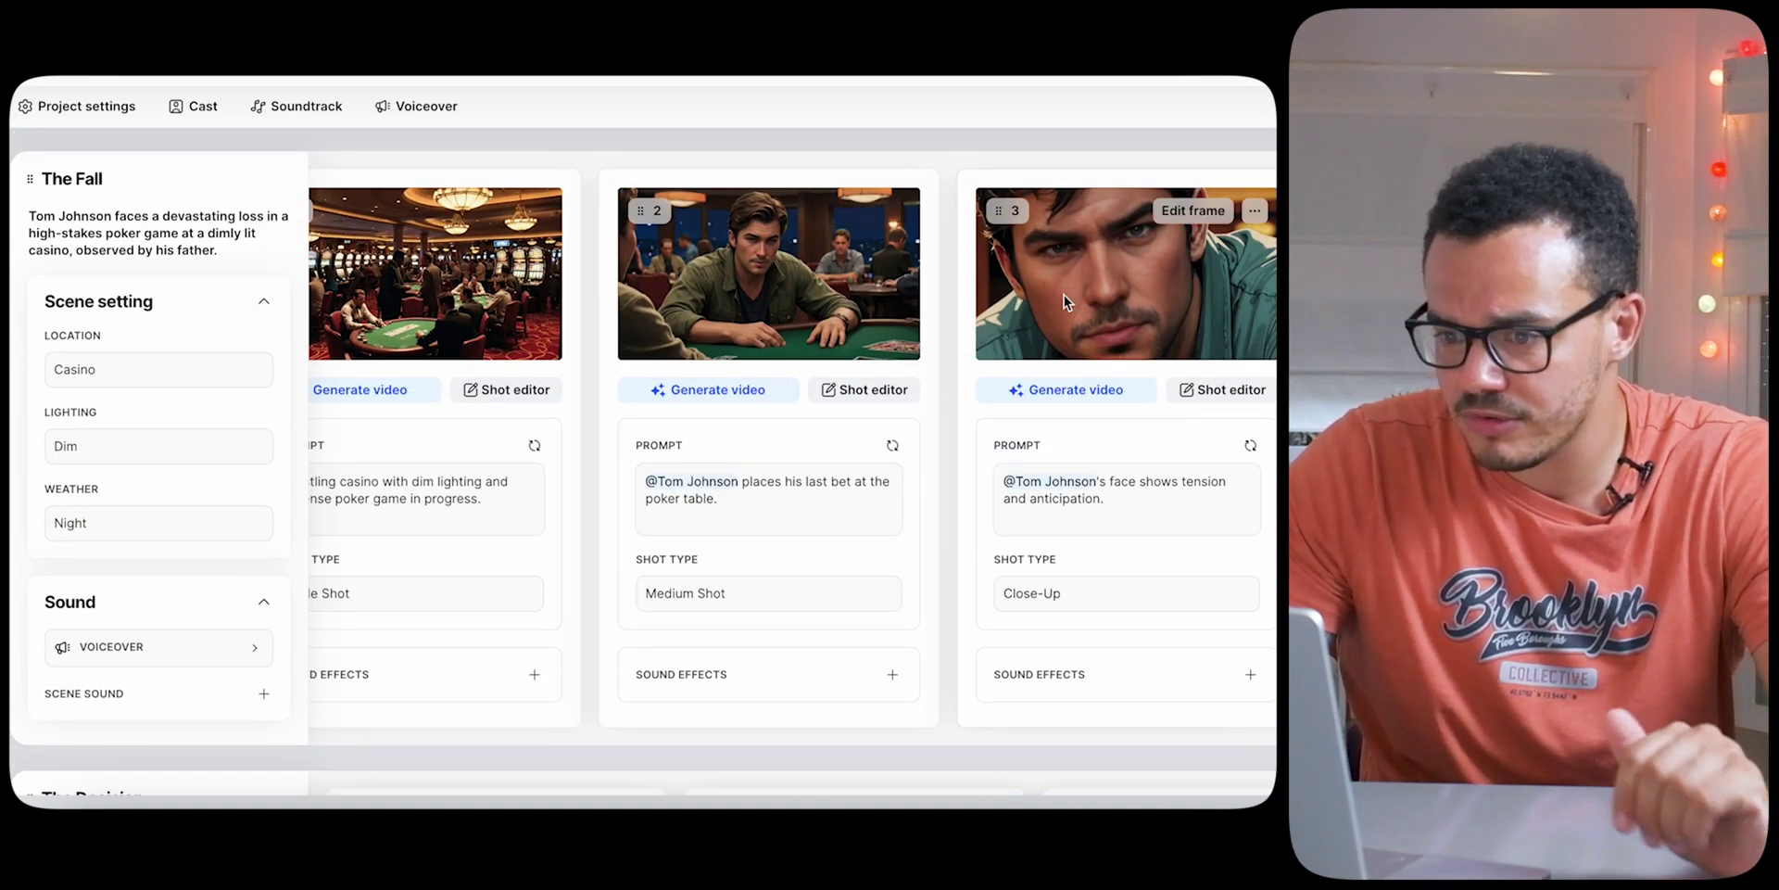
scroll(1064, 297, down, 10)
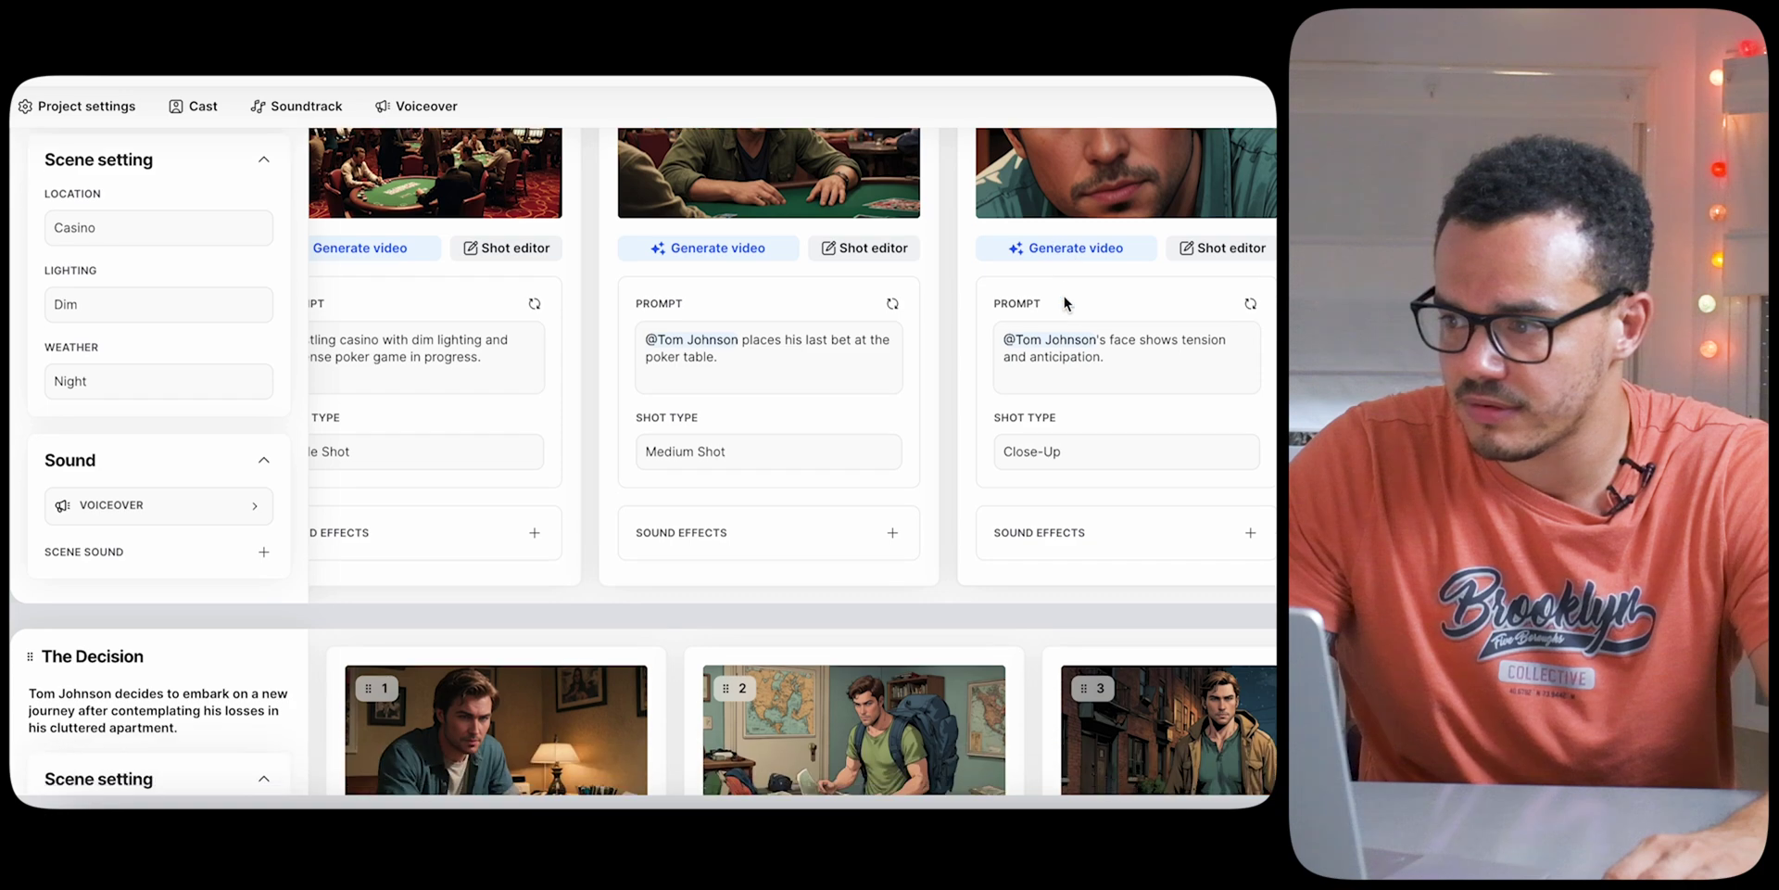